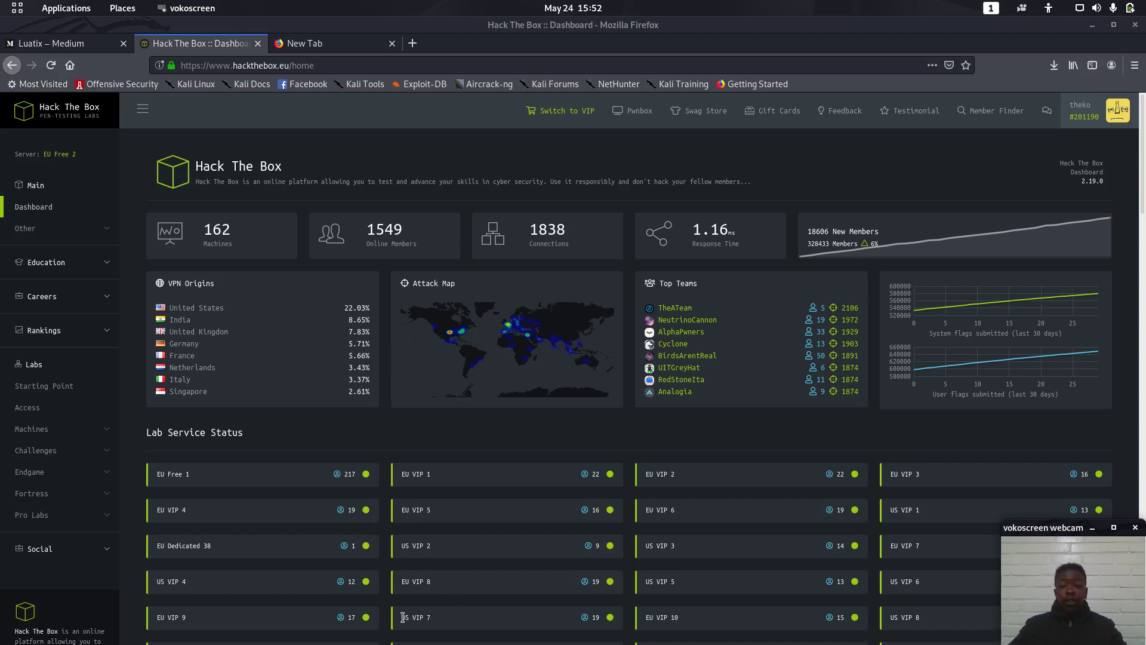
Step: Load shodan.io in the empty new tab and highlight a phrase in its introduction
{"action": "left_click", "coordinate": [310, 46]}
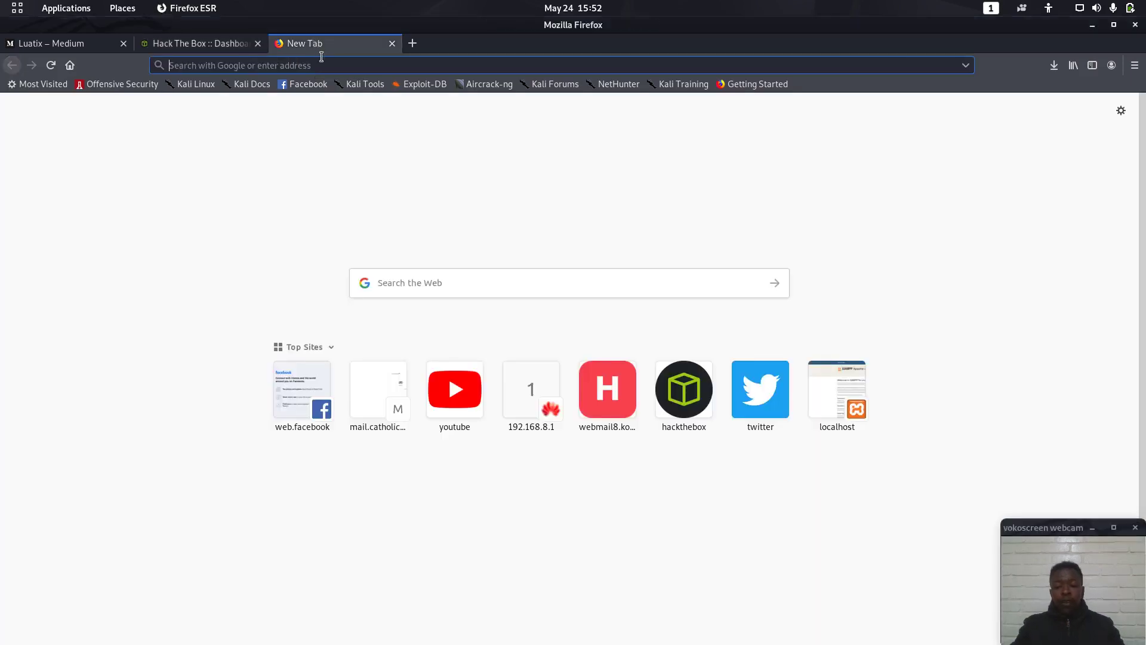
{"action": "type", "text": "shodan.io/"}
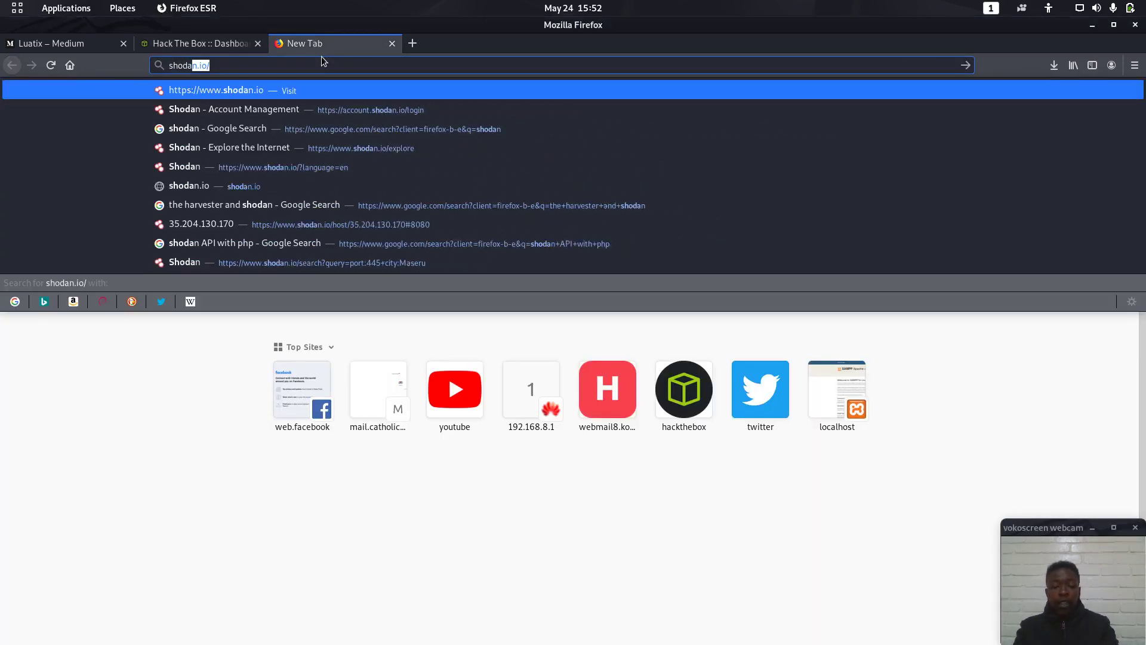
{"action": "key", "text": "Return"}
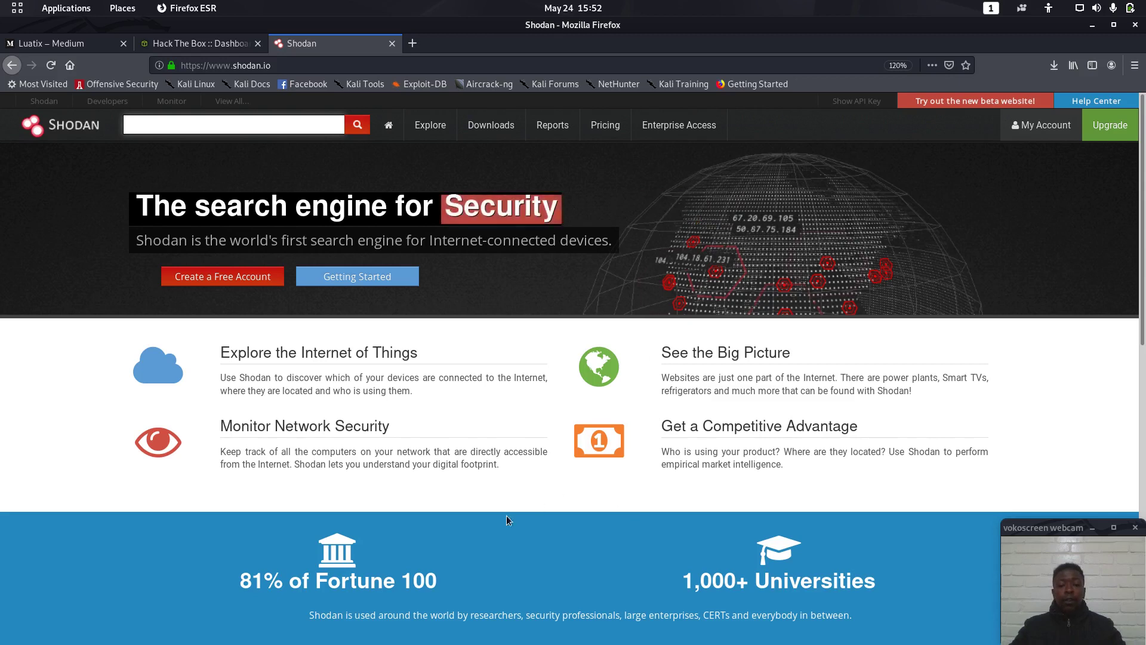
{"action": "left_click_drag", "start_coordinate": [278, 377], "coordinate": [346, 388]}
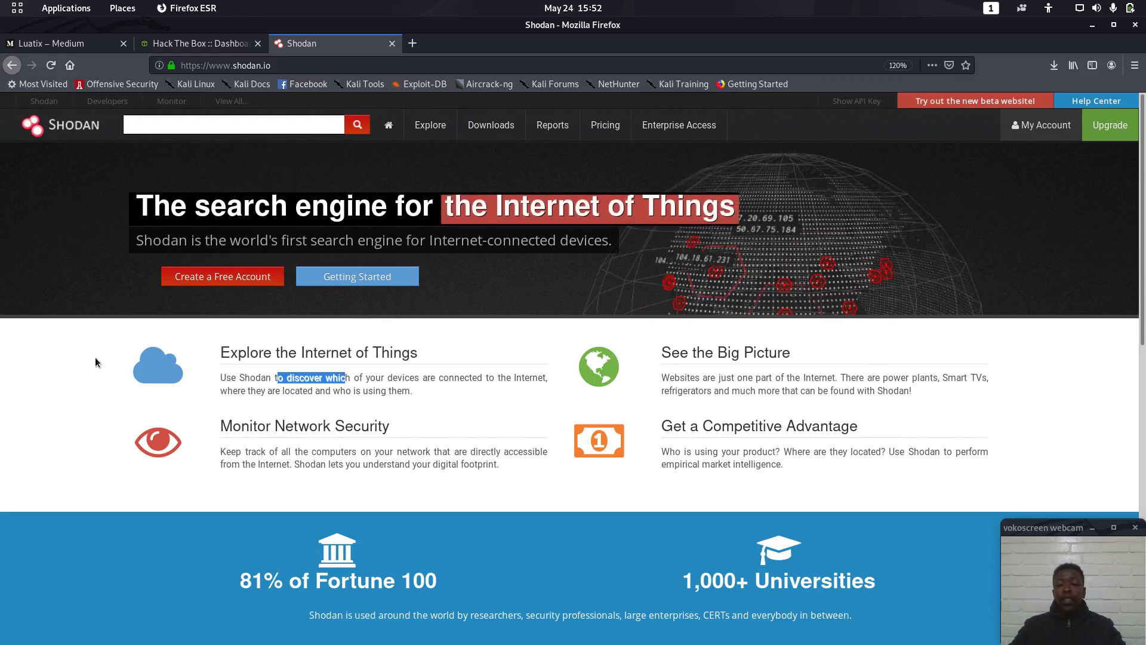
Step: From the Explore page, search Shodan for 'mysql', returning 2,027,968 results
{"action": "left_click", "coordinate": [430, 125]}
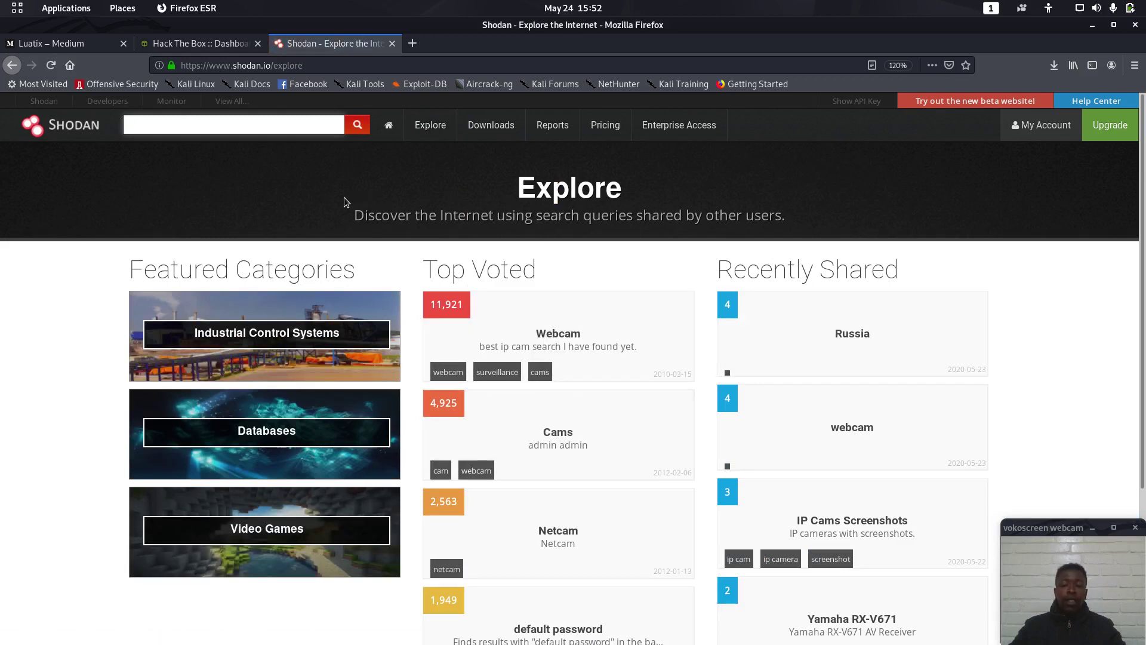
{"action": "left_click", "coordinate": [255, 120]}
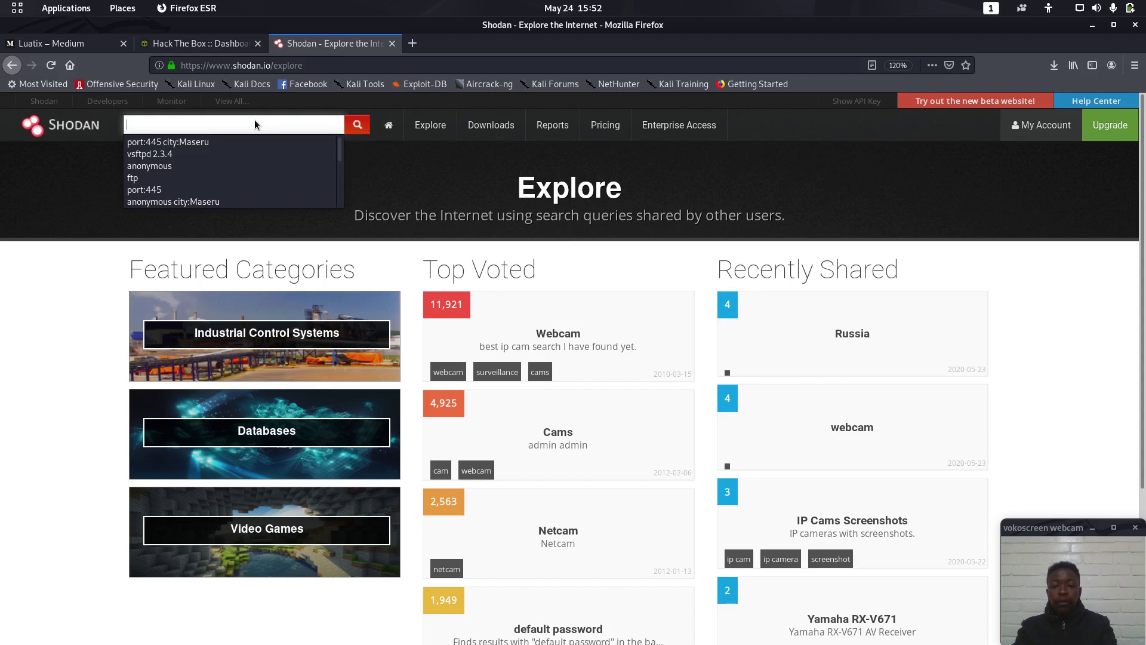
{"action": "type", "text": "mysql"}
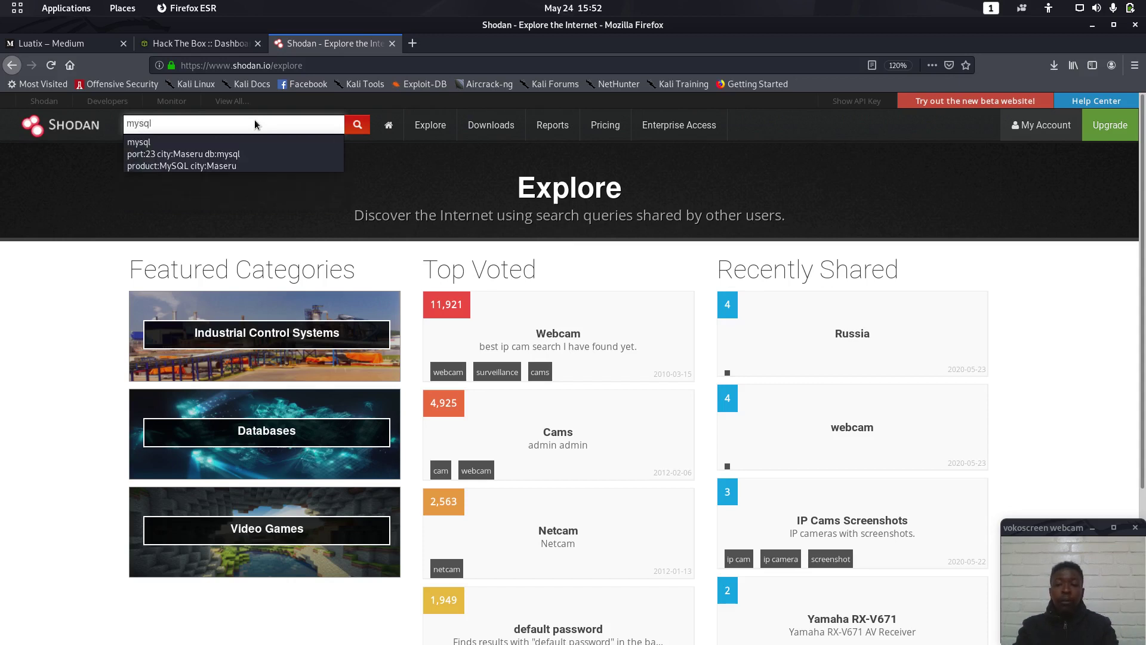
{"action": "key", "text": "Return"}
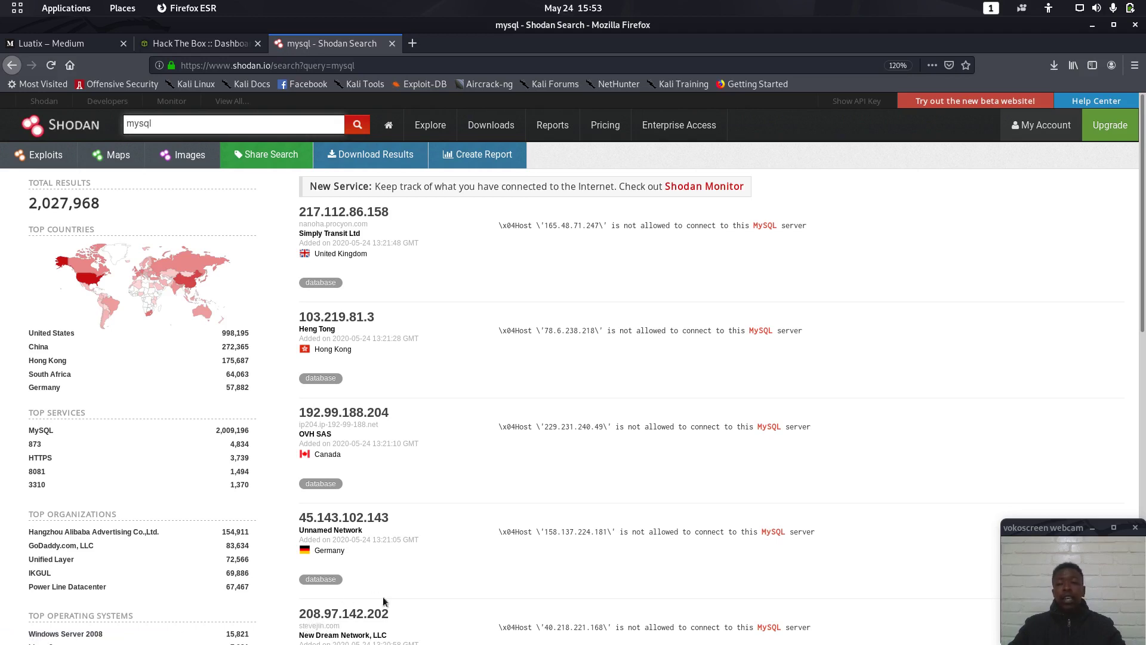
Step: Open google.com in a new tab, then glance back at the Shodan mysql results
{"action": "left_click", "coordinate": [412, 43]}
{"action": "type", "text": "google.com/"}
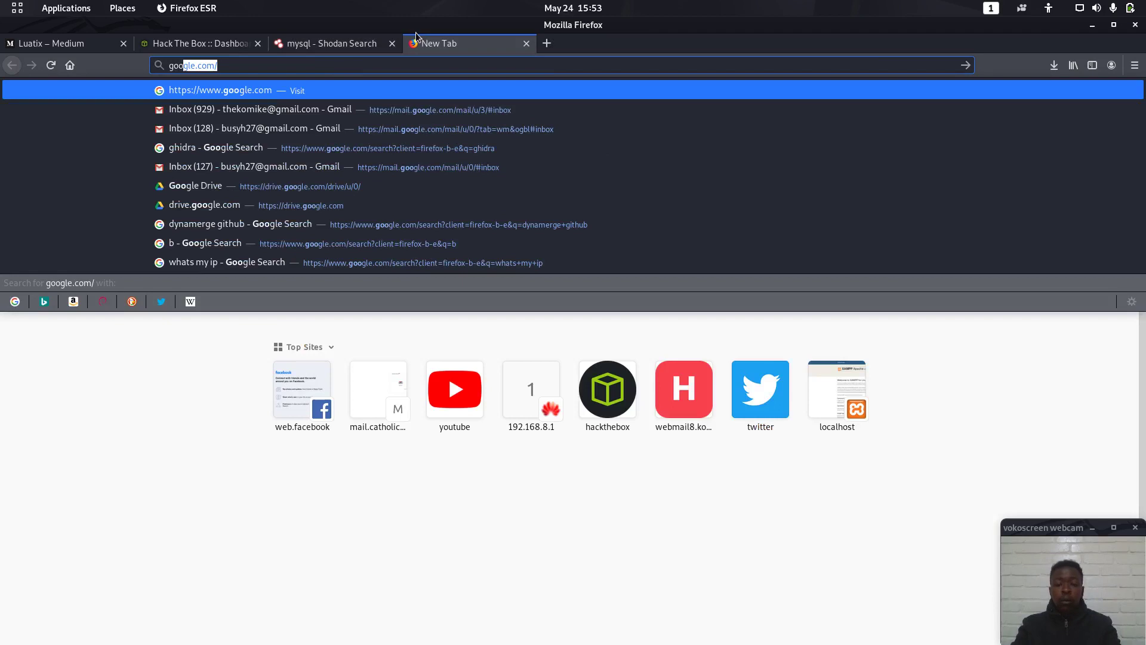
{"action": "key", "text": "Return"}
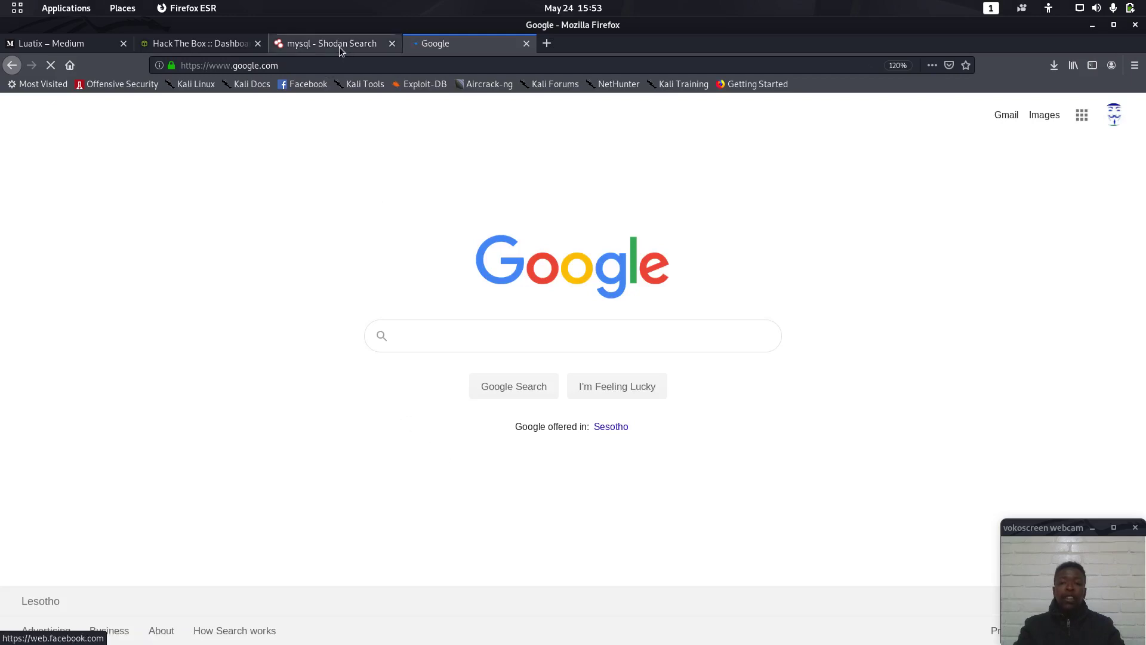
{"action": "left_click", "coordinate": [319, 47]}
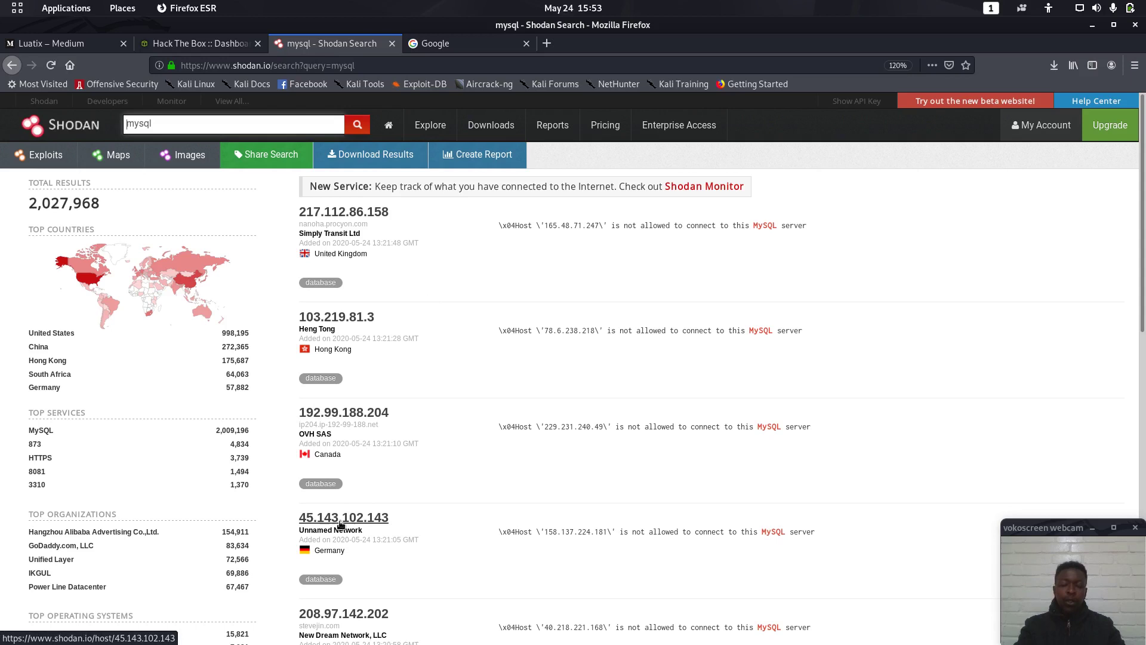
Step: Search Google for 'mysql' and return to the Shodan results tab
{"action": "left_click", "coordinate": [433, 46]}
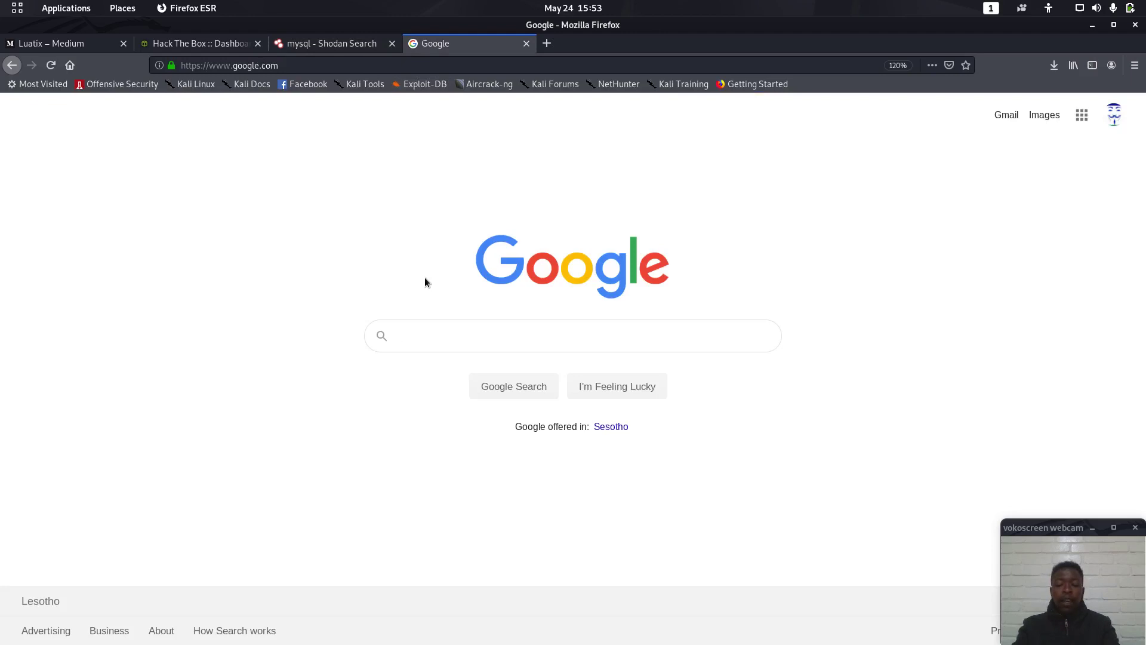
{"action": "type", "text": "mysq"}
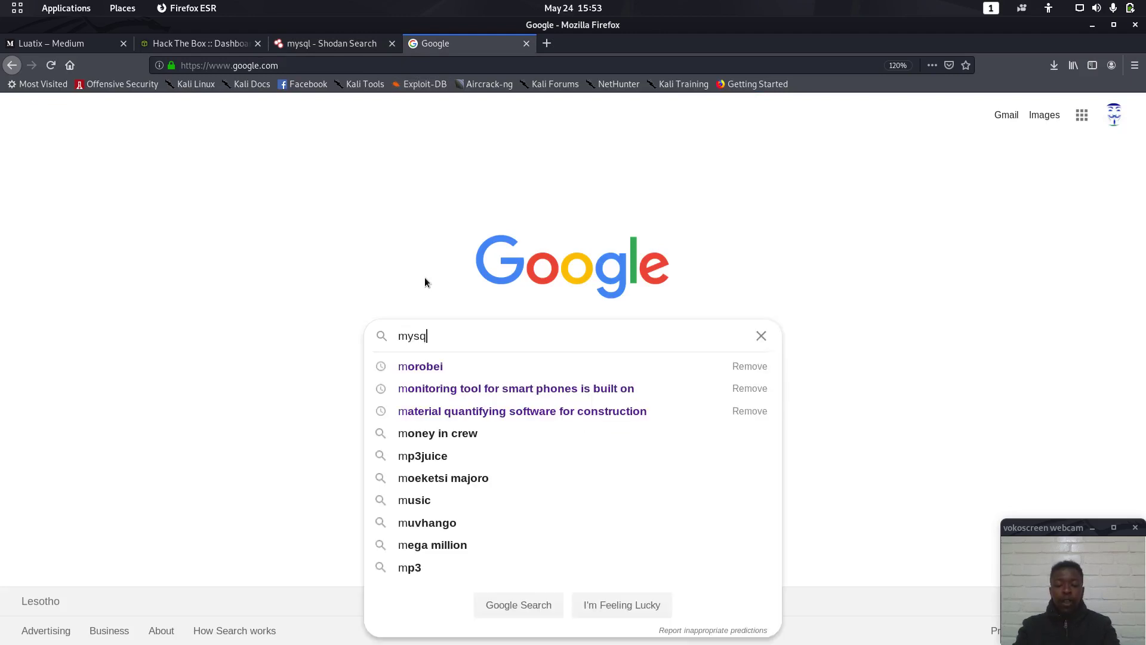
{"action": "type", "text": "l"}
{"action": "key", "text": "Return"}
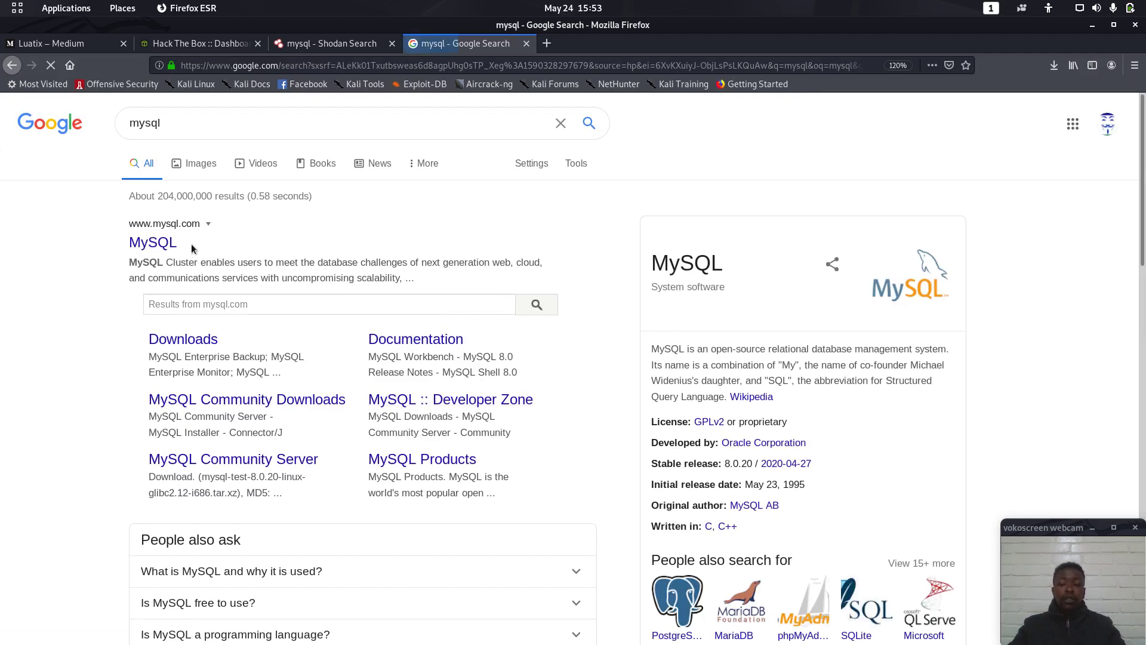
{"action": "key", "text": "ctrl+Page_Up"}
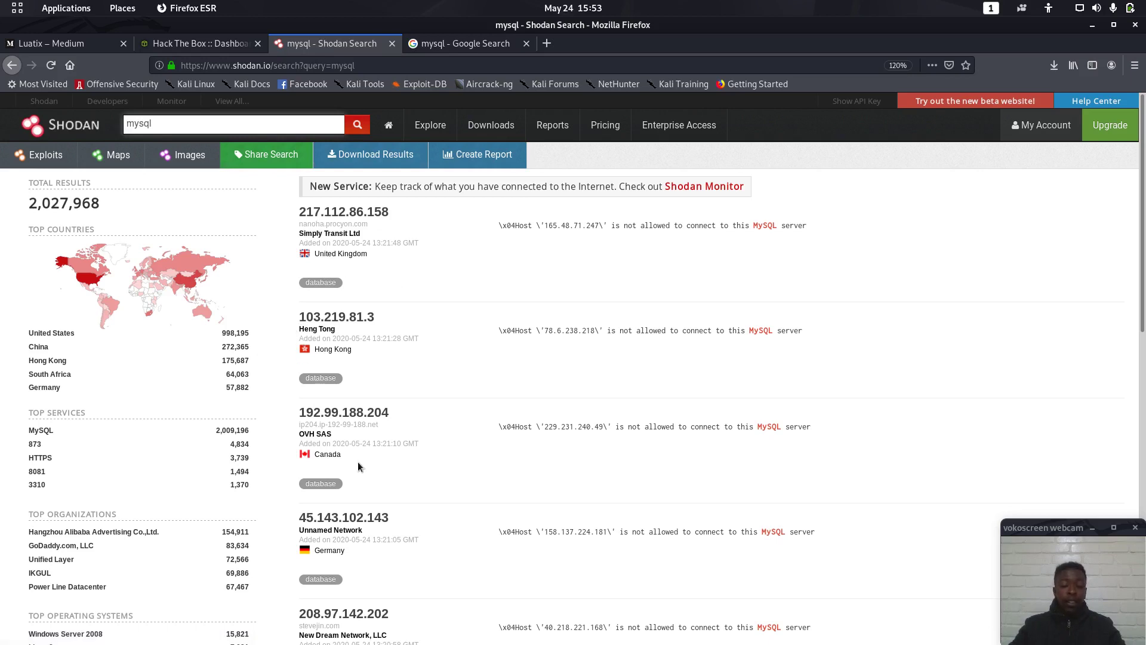
Step: Replace the mysql query with 'anonymous' and search, getting 2,966,371 mostly FTP results
{"action": "double_click", "coordinate": [177, 125]}
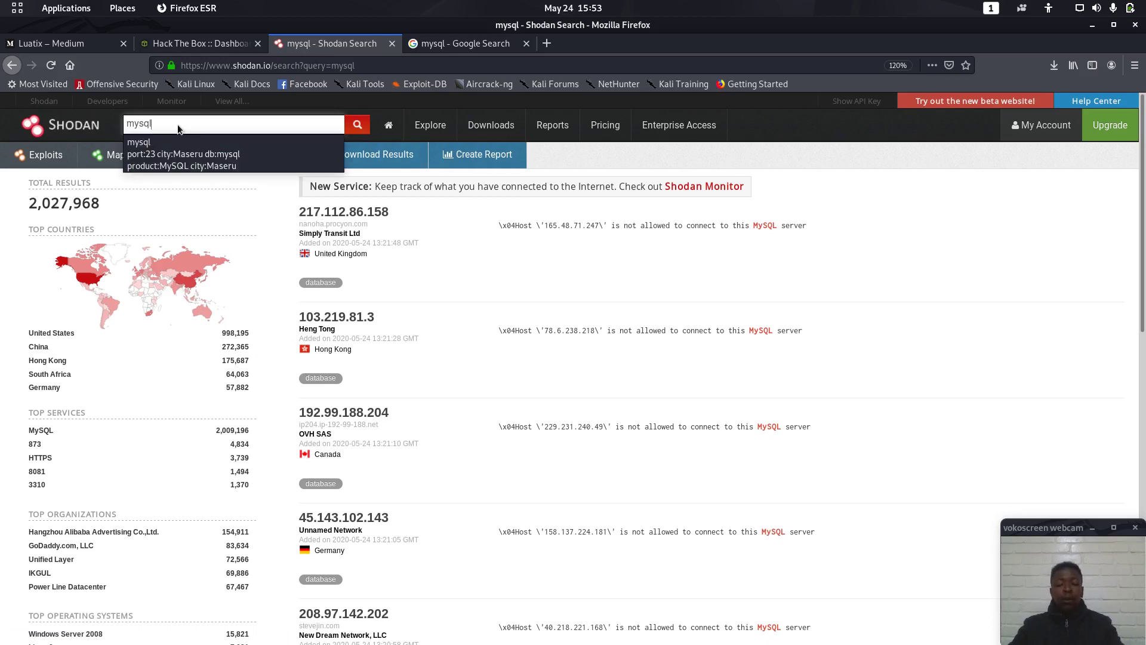
{"action": "type", "text": "m"}
{"action": "key", "text": "BackSpace"}
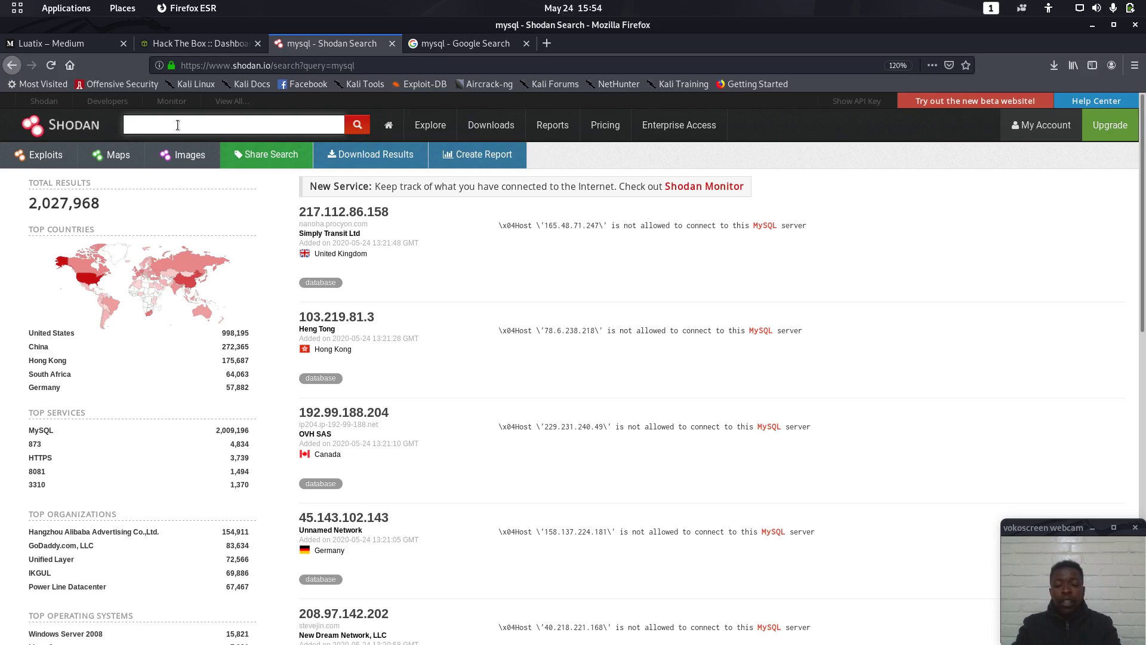
{"action": "type", "text": "ano"}
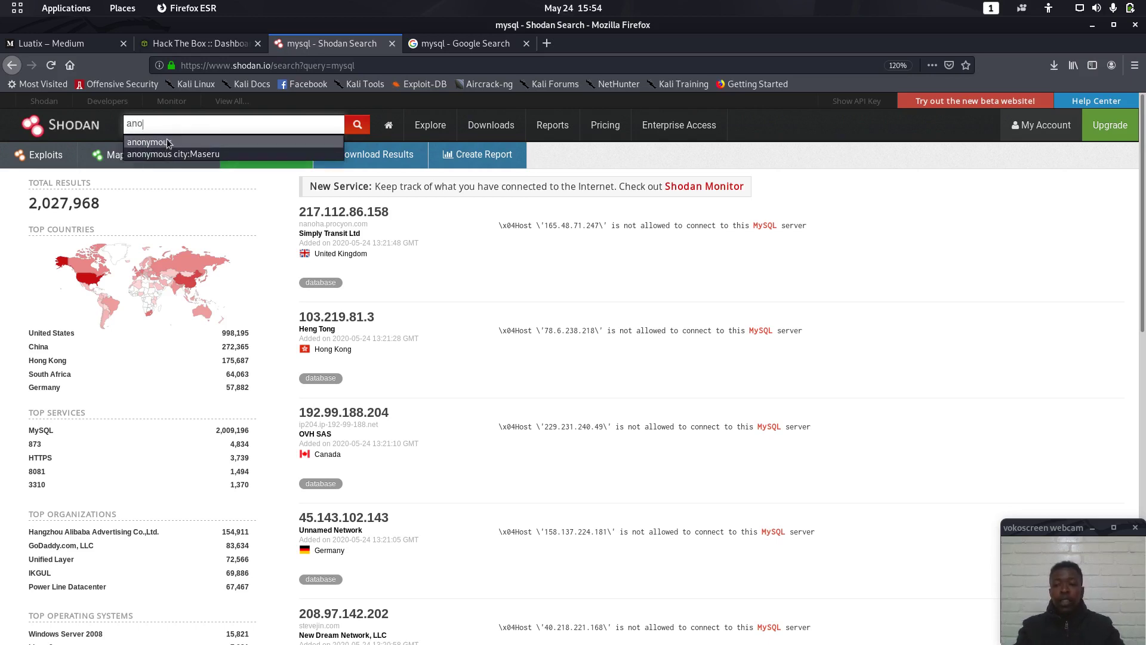
{"action": "left_click", "coordinate": [166, 140]}
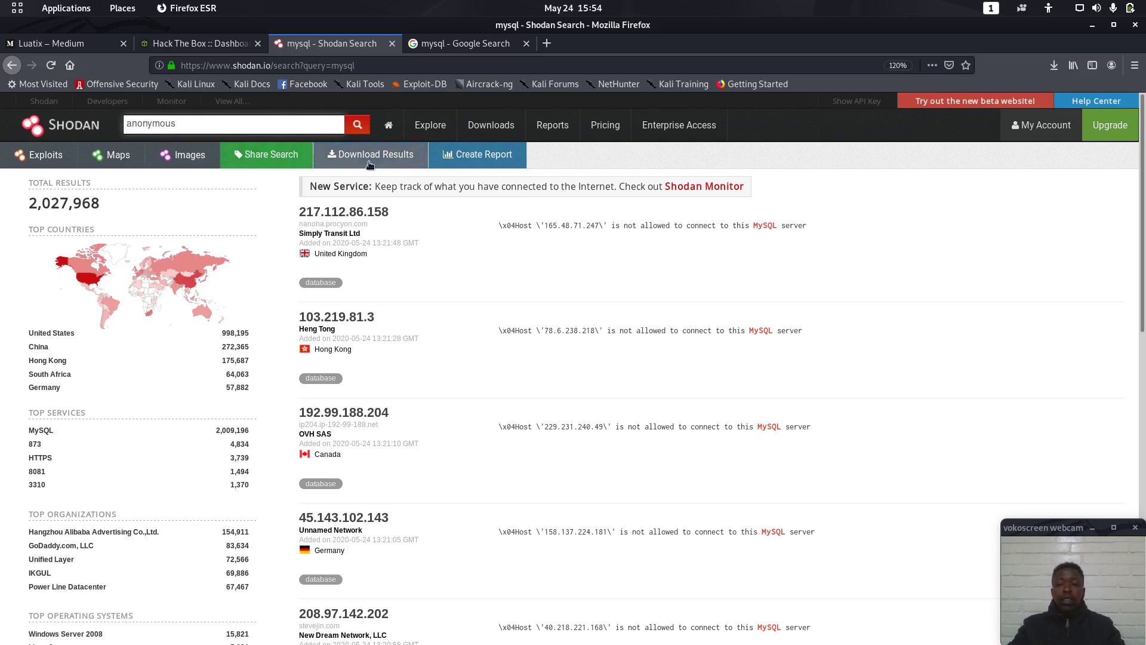
{"action": "left_click", "coordinate": [356, 128]}
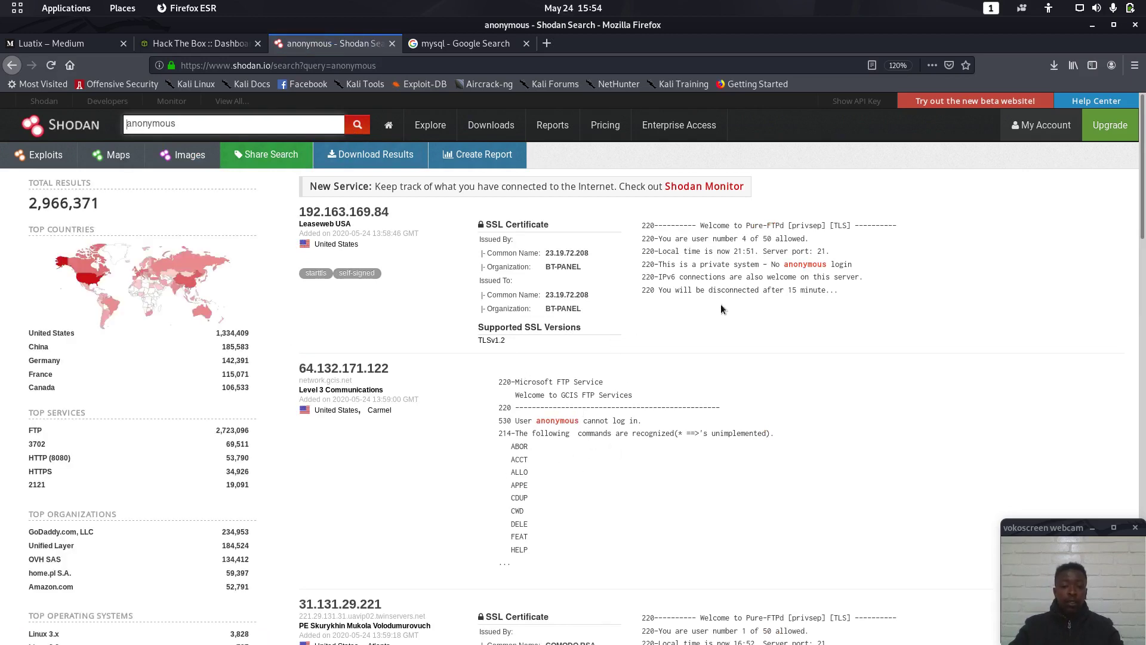
Step: Visit and reload the Explore page, then return to the anonymous results
{"action": "left_click", "coordinate": [769, 263]}
{"action": "key", "text": "F5"}
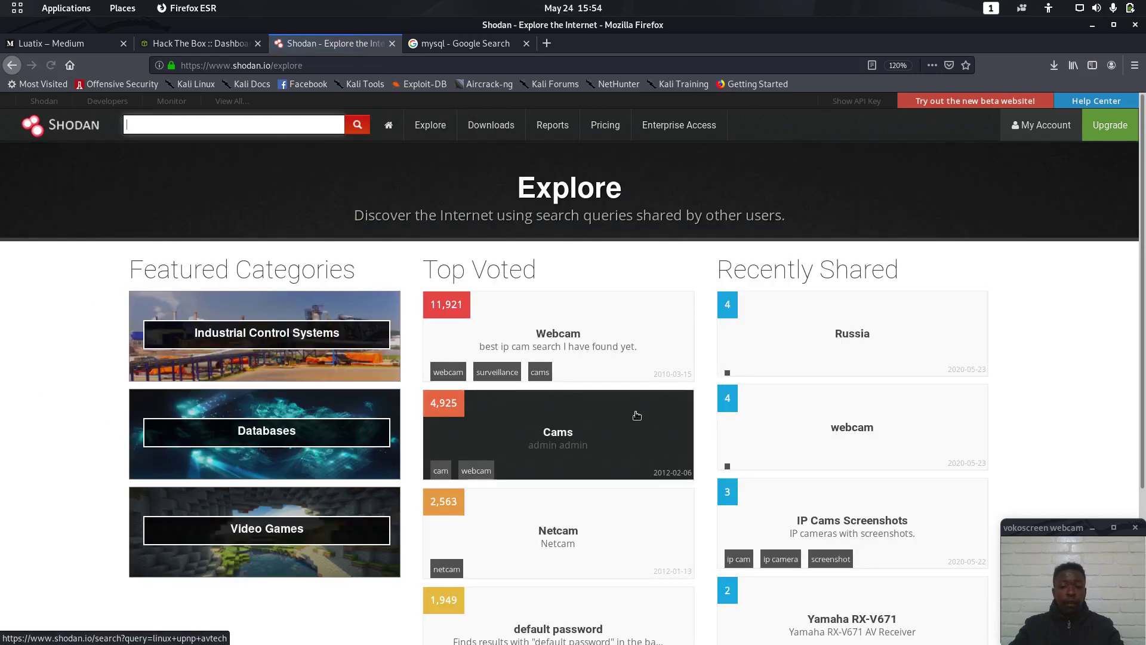
{"action": "left_click", "coordinate": [228, 131]}
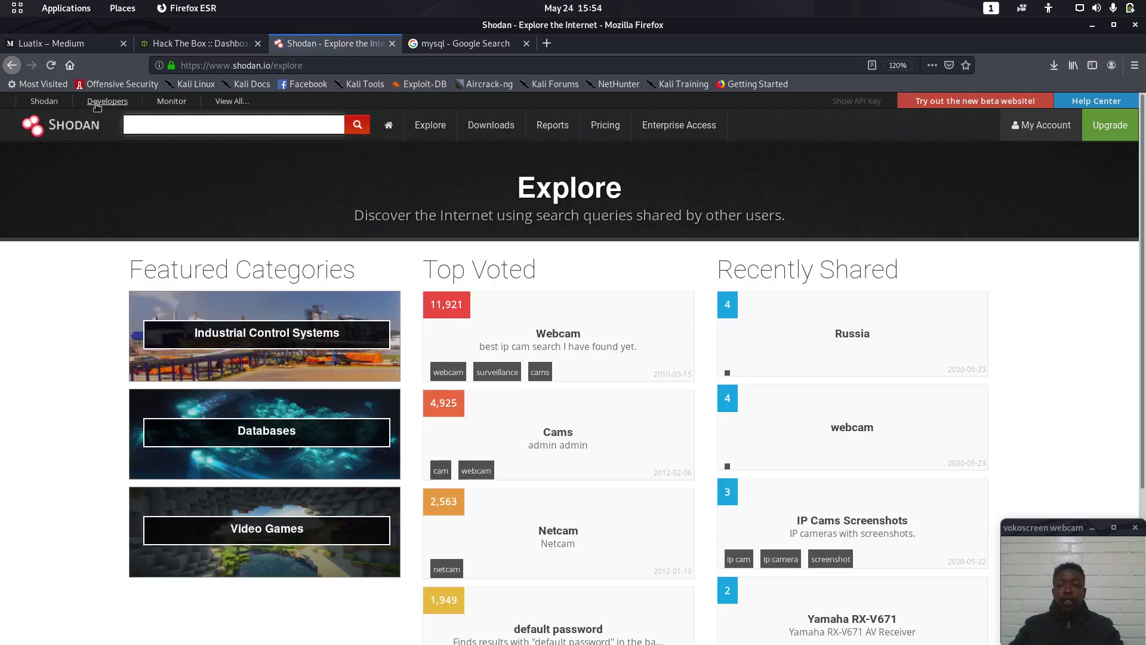
{"action": "left_click", "coordinate": [7, 68]}
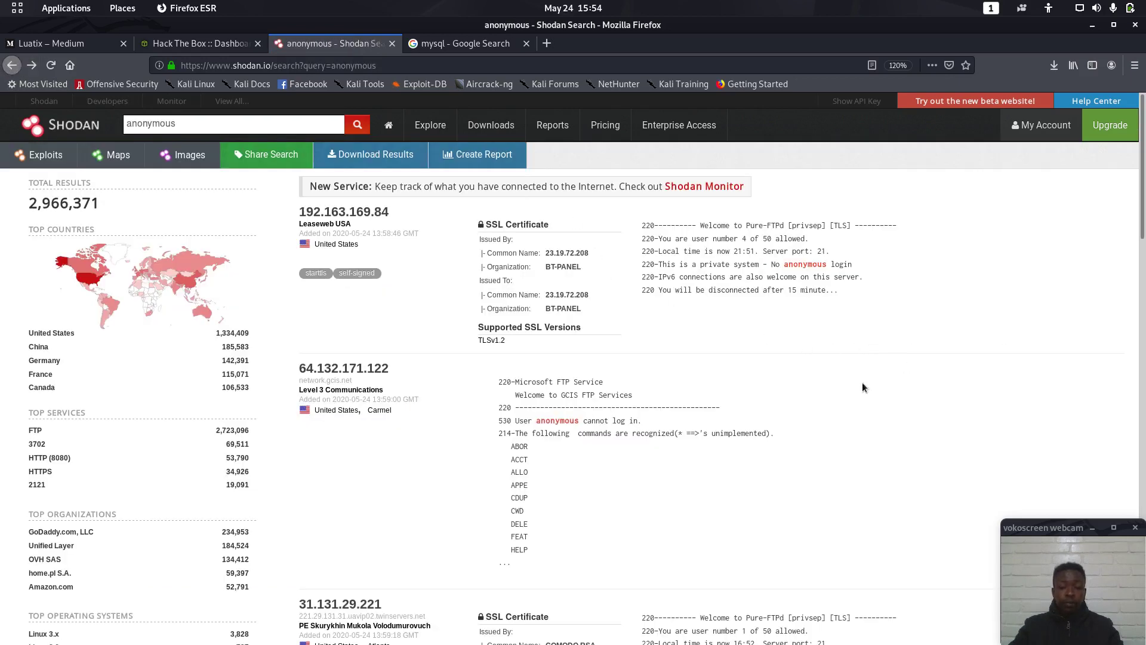
Step: Highlight refused-login banners: 'anonymous cannot log in', 'No anonymous login', 'ANONYMOUS' refused
{"action": "scroll", "coordinate": [775, 424], "scroll_direction": "down", "scroll_amount": 2}
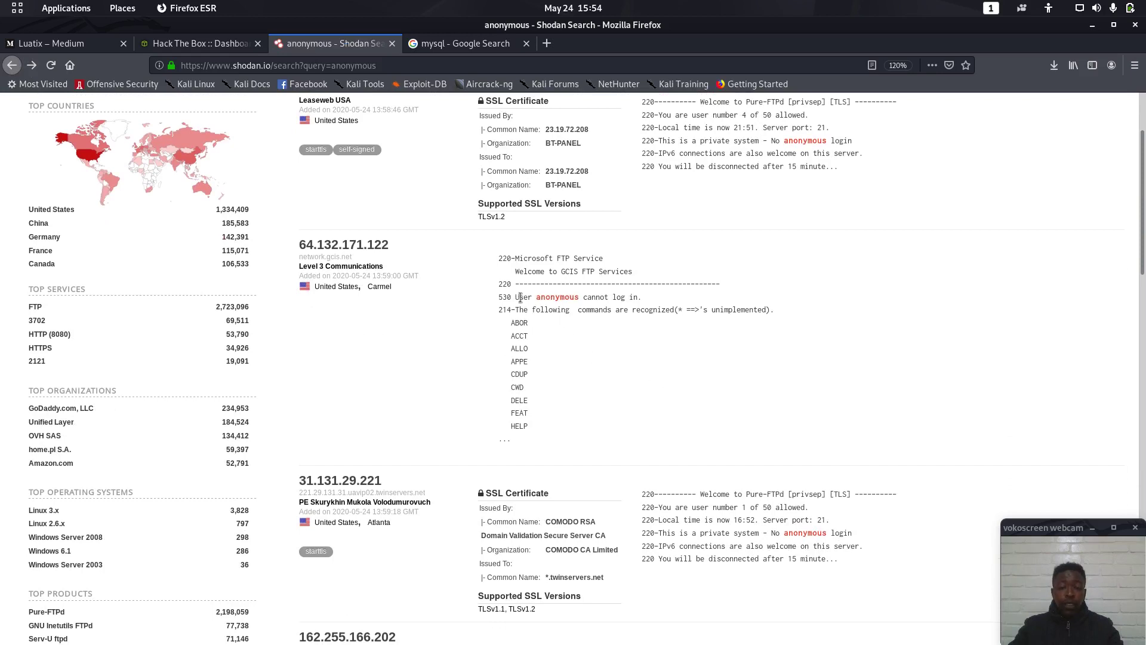
{"action": "left_click_drag", "start_coordinate": [520, 297], "coordinate": [653, 301]}
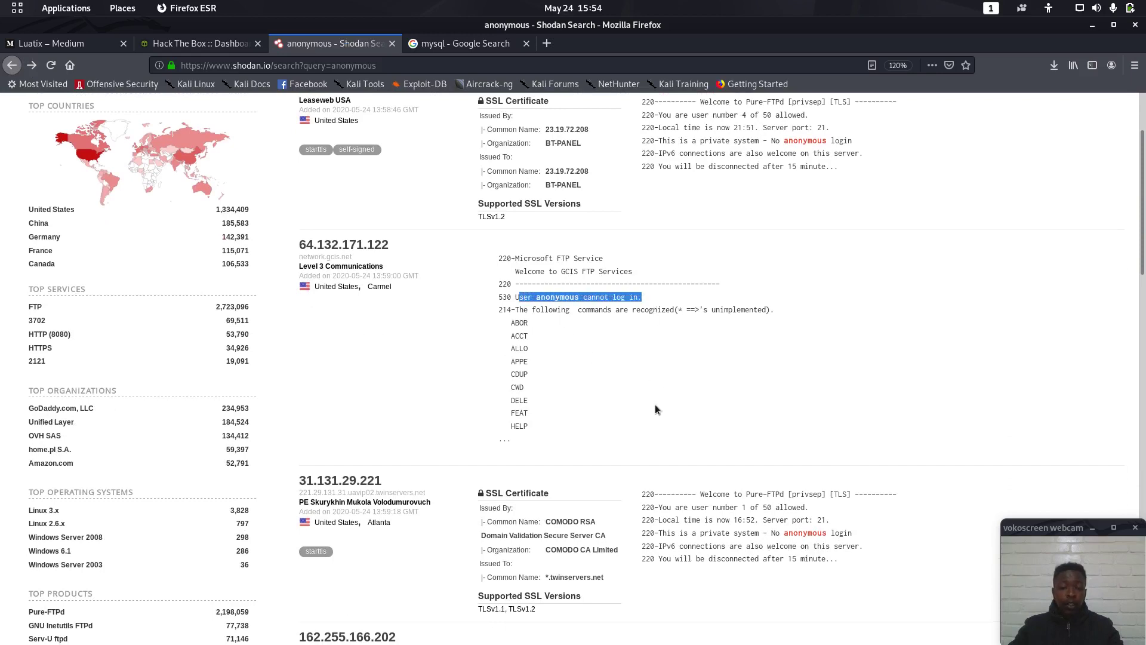
{"action": "scroll", "coordinate": [655, 406], "scroll_direction": "down", "scroll_amount": 5}
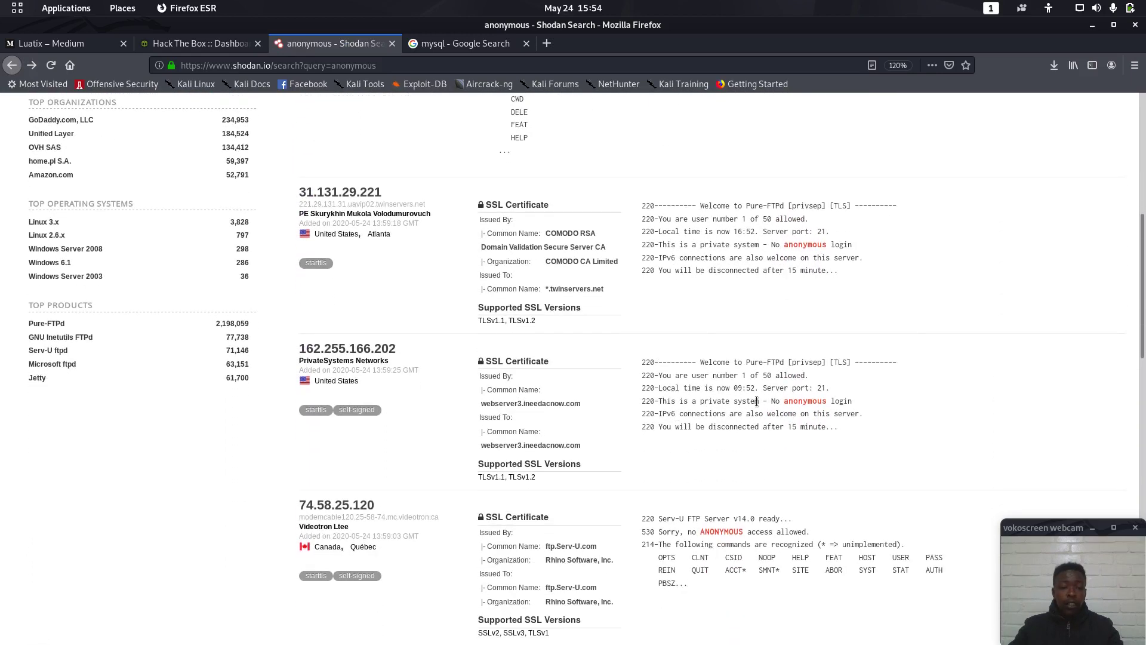
{"action": "left_click_drag", "start_coordinate": [757, 401], "coordinate": [799, 401]}
{"action": "left_click_drag", "start_coordinate": [701, 531], "coordinate": [746, 528]}
{"action": "scroll", "coordinate": [745, 527], "scroll_direction": "down", "scroll_amount": 6}
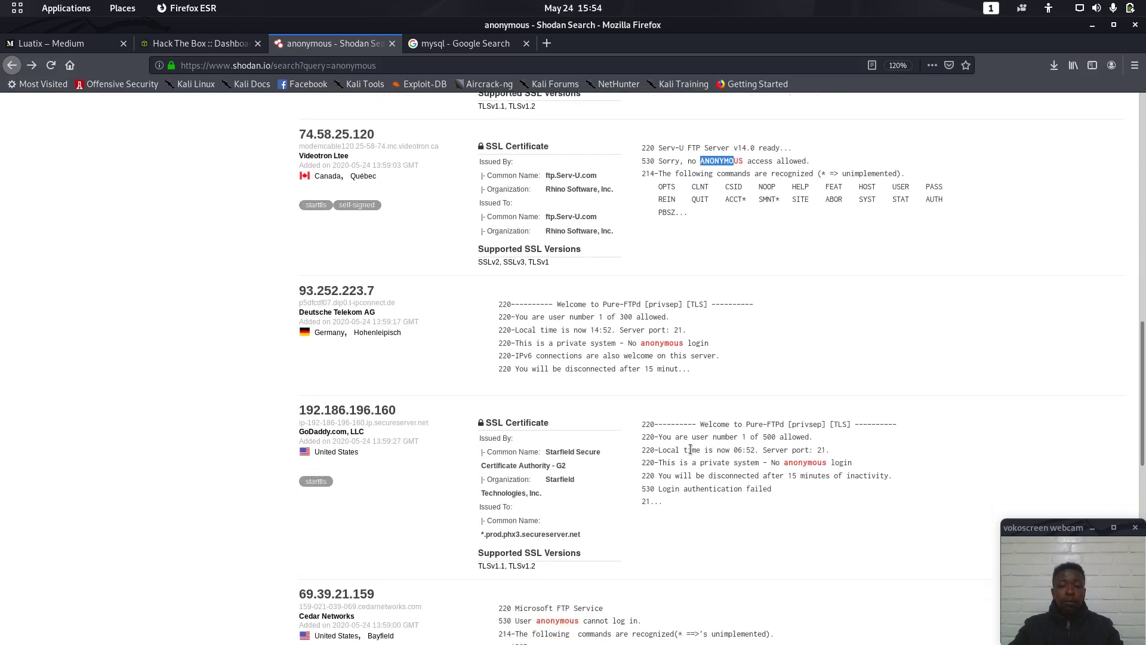
{"action": "scroll", "coordinate": [693, 480], "scroll_direction": "down", "scroll_amount": 5}
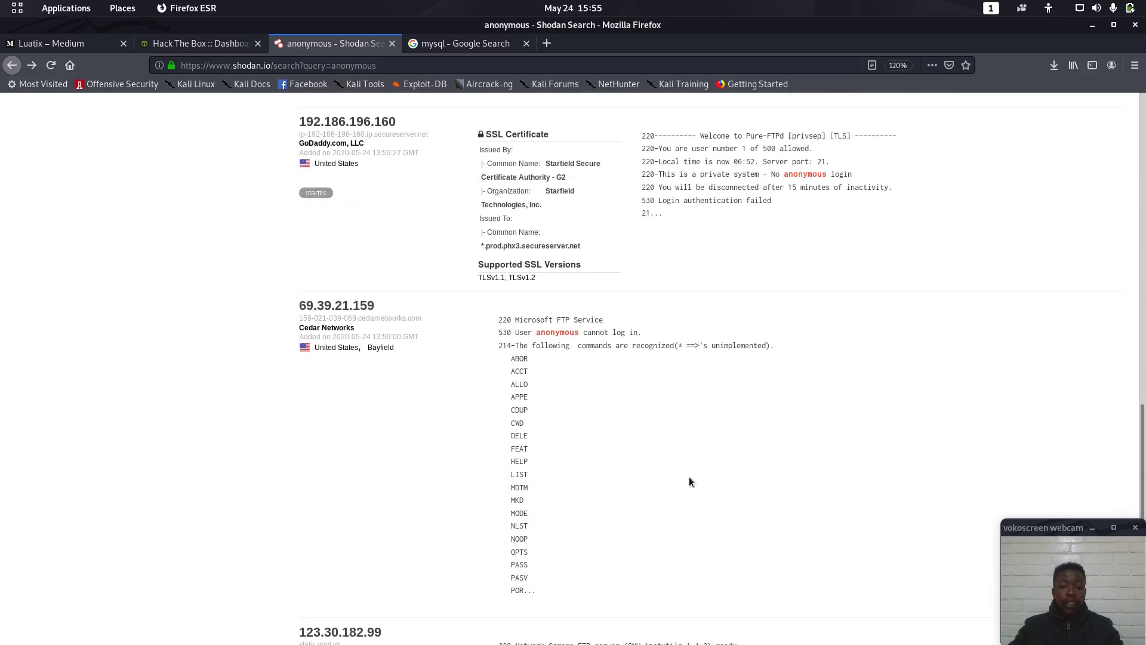
{"action": "left_click_drag", "start_coordinate": [526, 332], "coordinate": [618, 347]}
{"action": "left_click", "coordinate": [618, 347]}
Step: Highlight the 'anonymous unknown' and 'anonymous user logged in' banner lines further down
{"action": "scroll", "coordinate": [618, 449], "scroll_direction": "down", "scroll_amount": 4}
{"action": "scroll", "coordinate": [618, 477], "scroll_direction": "down", "scroll_amount": 2}
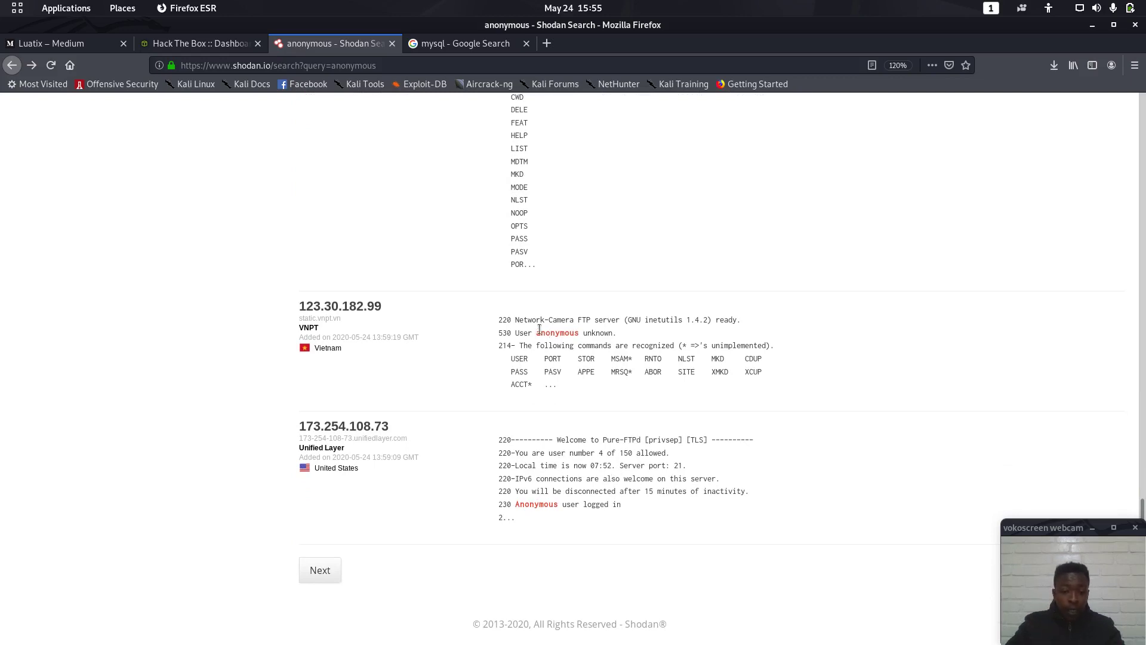
{"action": "left_click_drag", "start_coordinate": [511, 336], "coordinate": [616, 333]}
{"action": "left_click", "coordinate": [613, 328]}
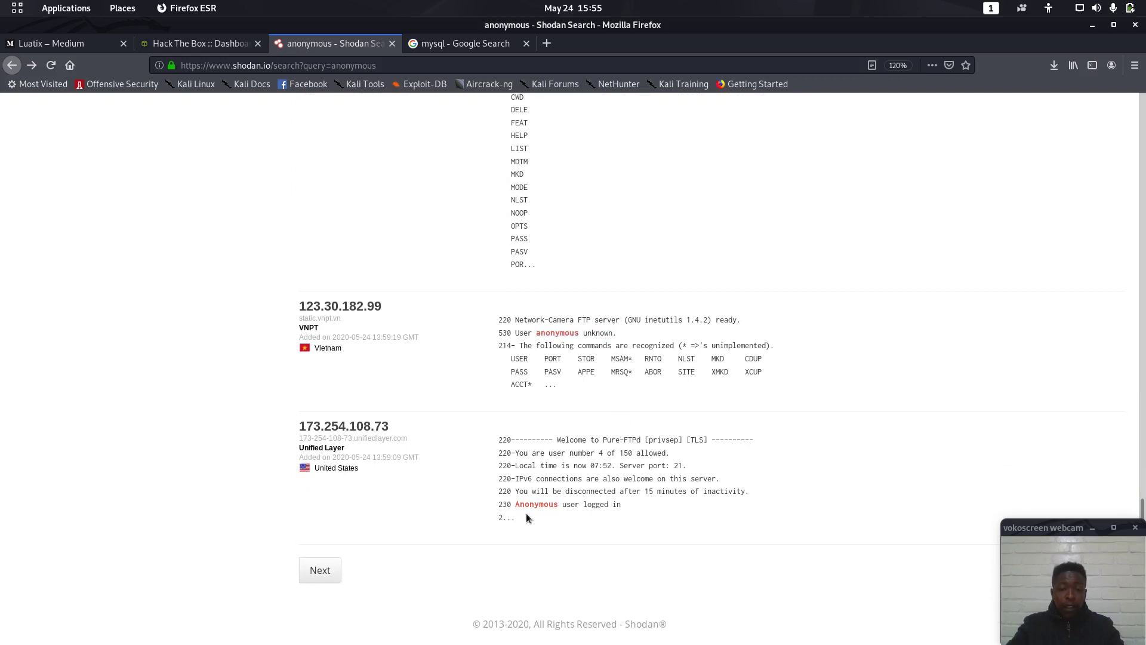
{"action": "left_click_drag", "start_coordinate": [520, 504], "coordinate": [634, 505]}
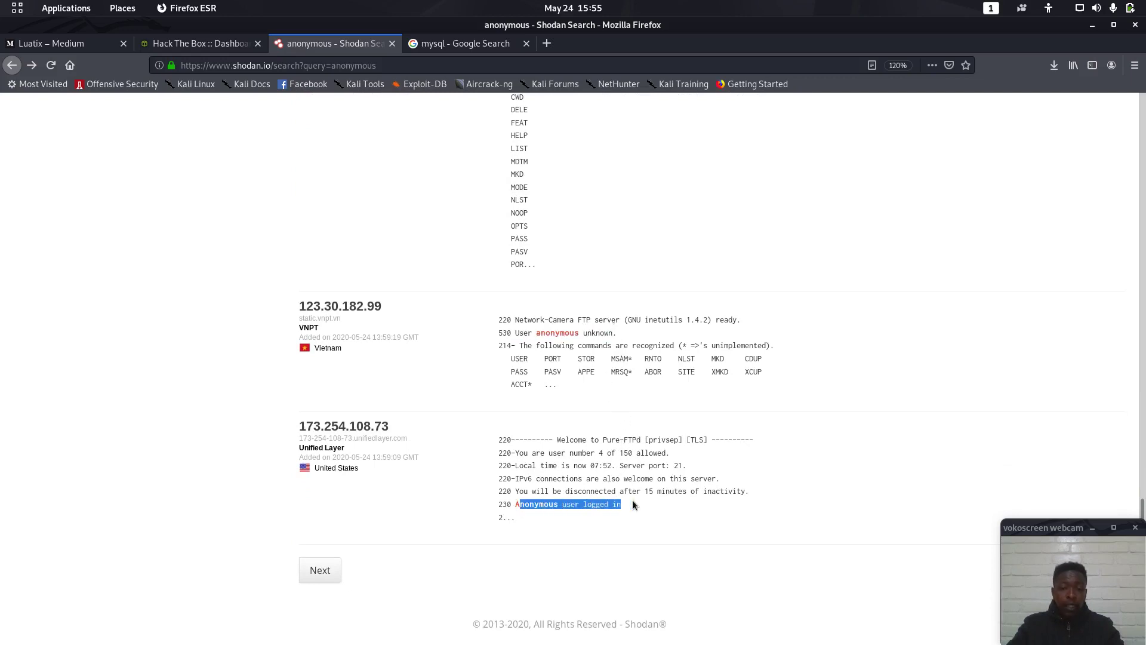
{"action": "left_click", "coordinate": [591, 507]}
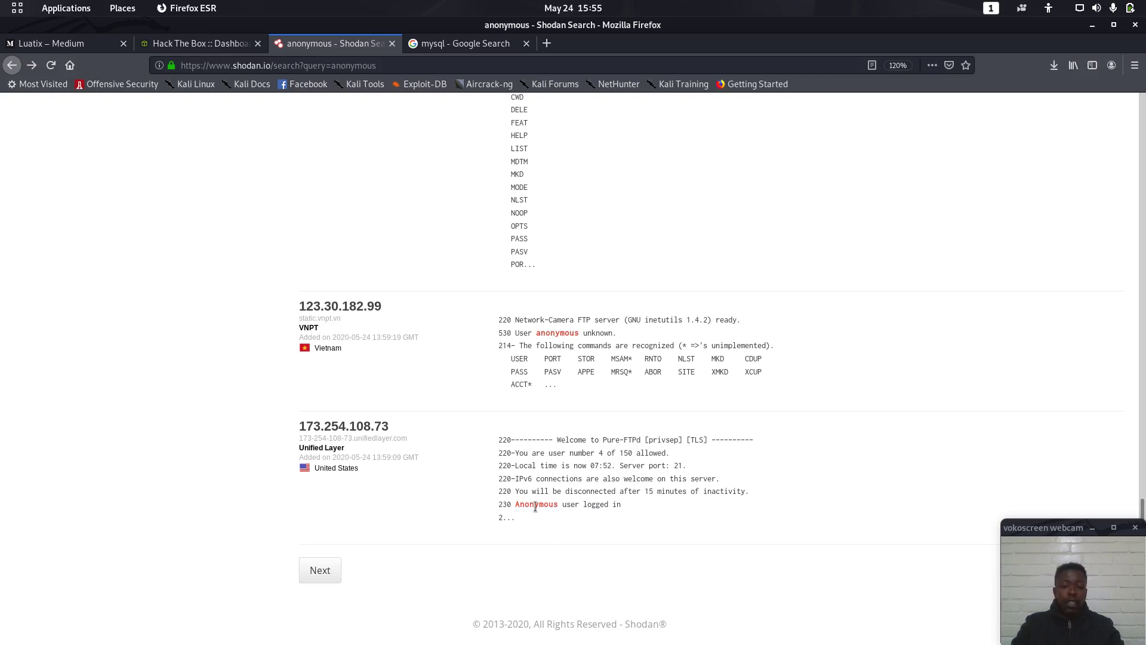
{"action": "left_click_drag", "start_coordinate": [524, 505], "coordinate": [572, 505]}
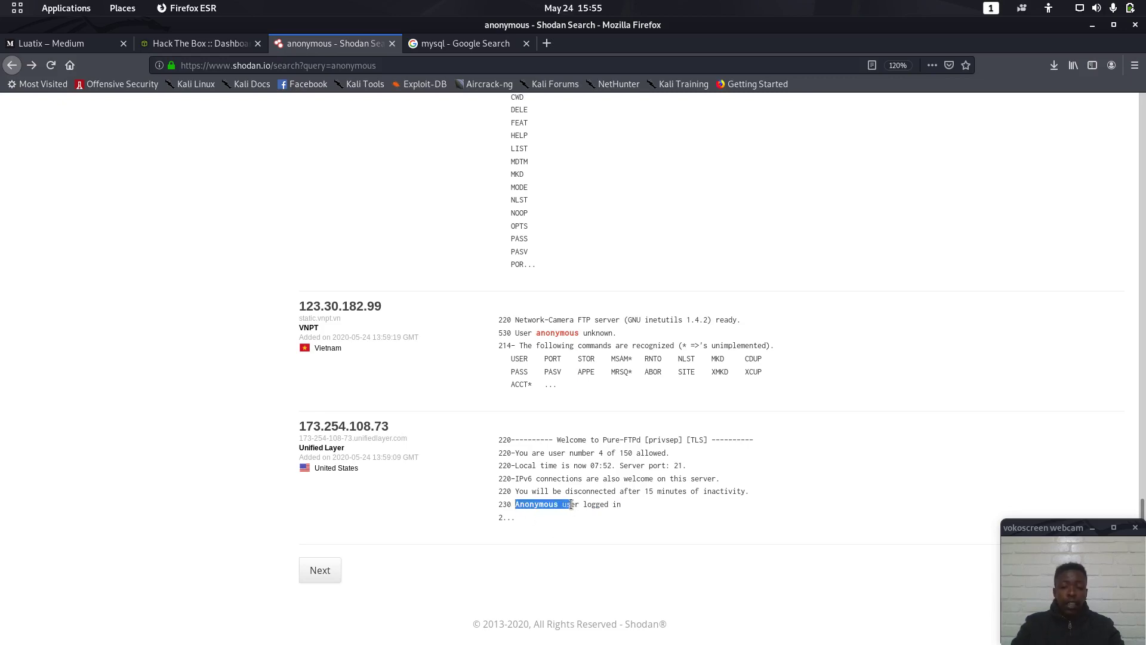
Step: Open the United States country filter in a new tab, view it, then return
{"action": "right_click", "coordinate": [353, 468]}
{"action": "left_click", "coordinate": [416, 260]}
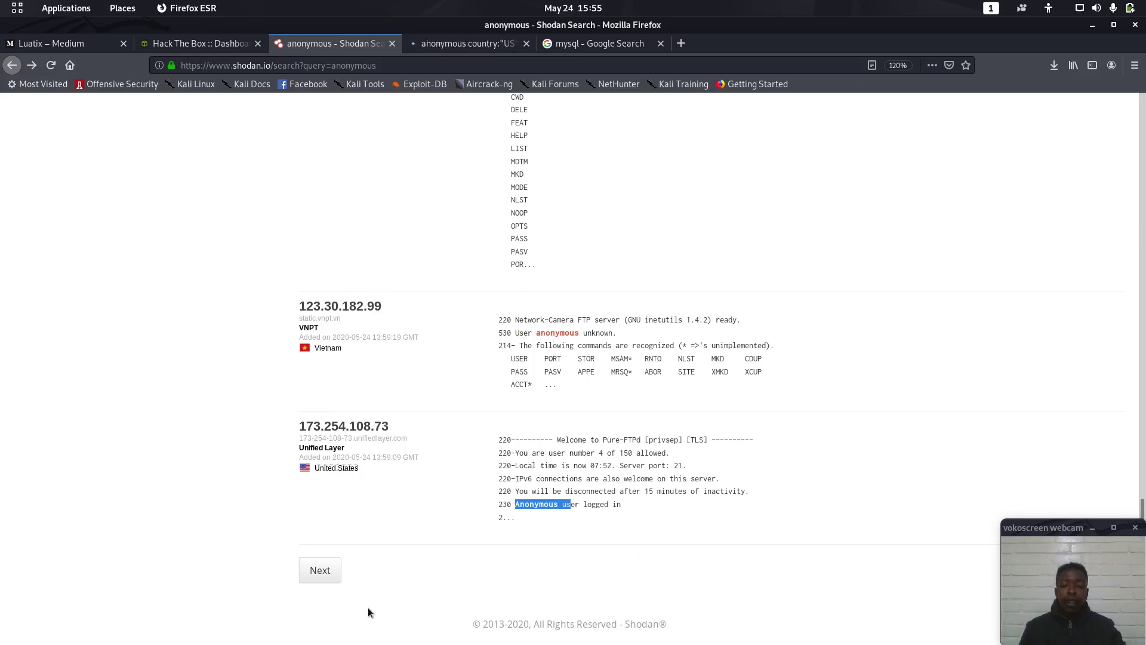
{"action": "left_click", "coordinate": [458, 43]}
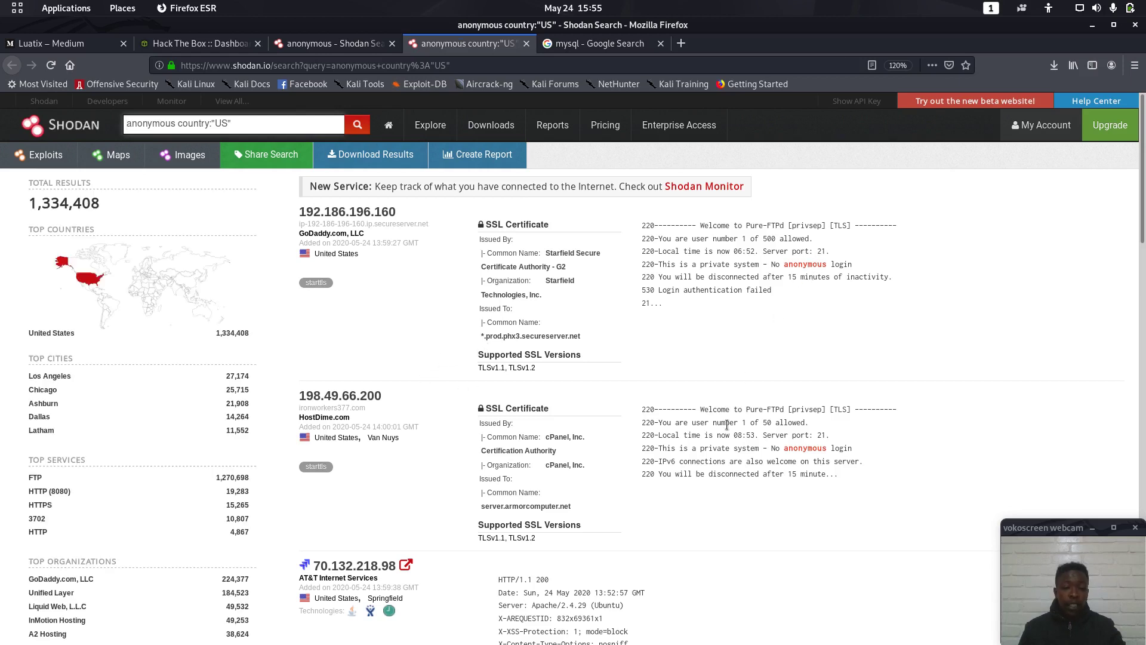
{"action": "scroll", "coordinate": [730, 403], "scroll_direction": "down", "scroll_amount": 4}
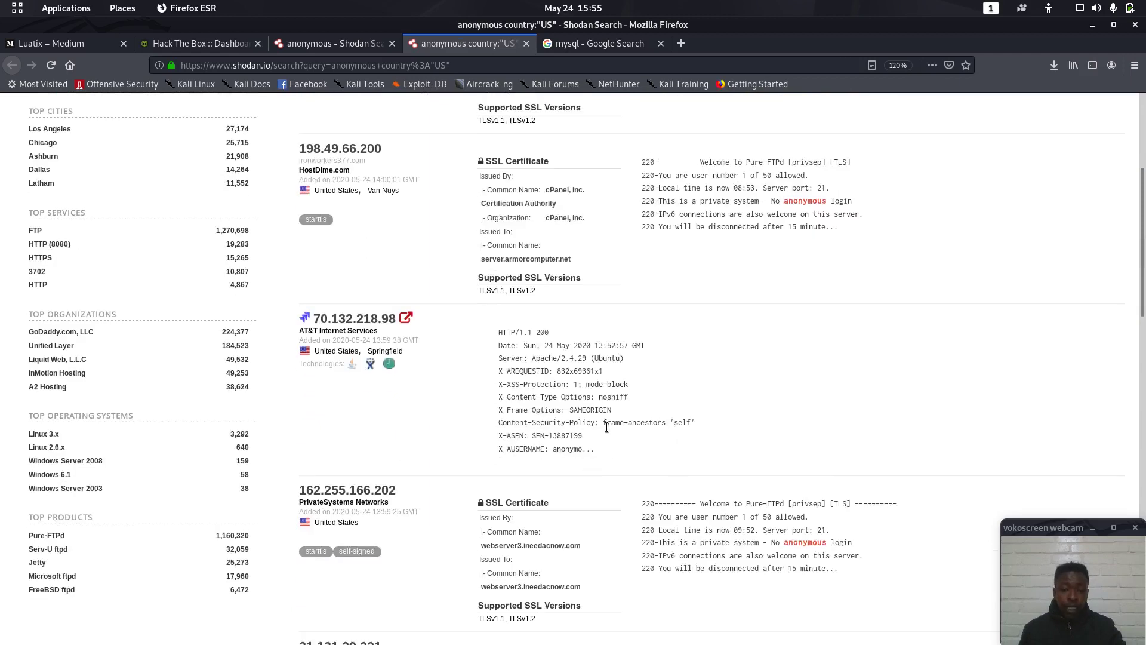
{"action": "left_click", "coordinate": [347, 43]}
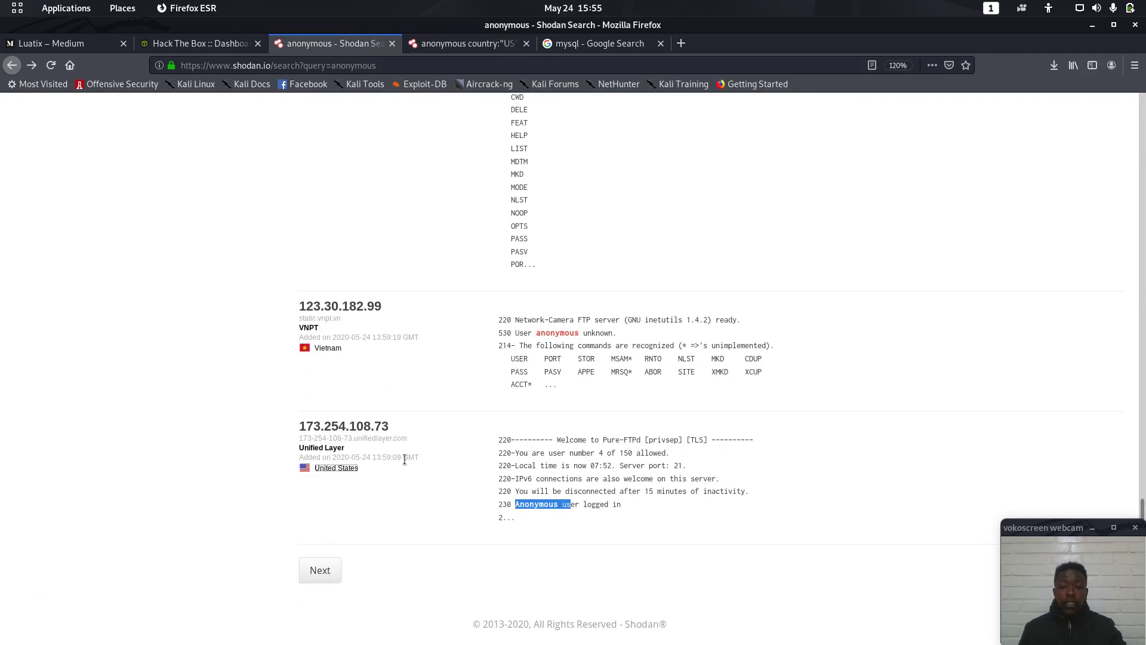
Step: Copy the host address 173.254.108.73 from the results
{"action": "mouse_move", "coordinate": [297, 427]}
{"action": "left_mouse_down"}
{"action": "mouse_move", "coordinate": [445, 435]}
{"action": "mouse_move", "coordinate": [302, 427]}
{"action": "left_mouse_up"}
{"action": "left_click", "coordinate": [428, 423]}
{"action": "right_click", "coordinate": [326, 423]}
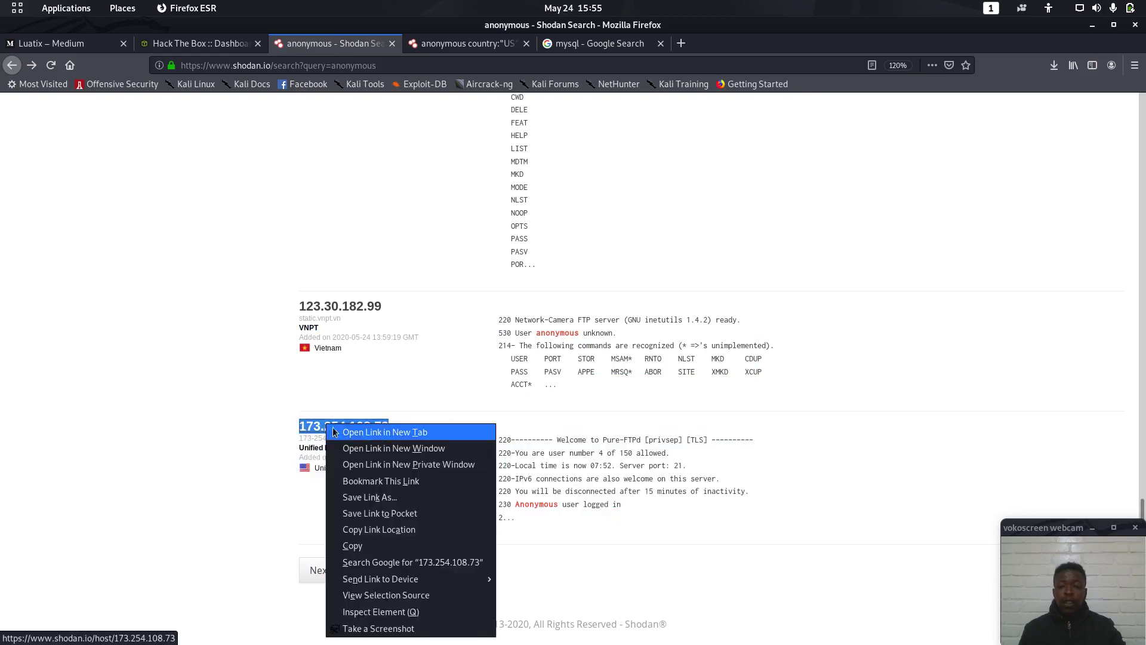
{"action": "left_click", "coordinate": [353, 546]}
Step: Run nmap against the pasted address 173.254.108.73 in a new Terminal window
{"action": "mouse_move", "coordinate": [2, 292]}
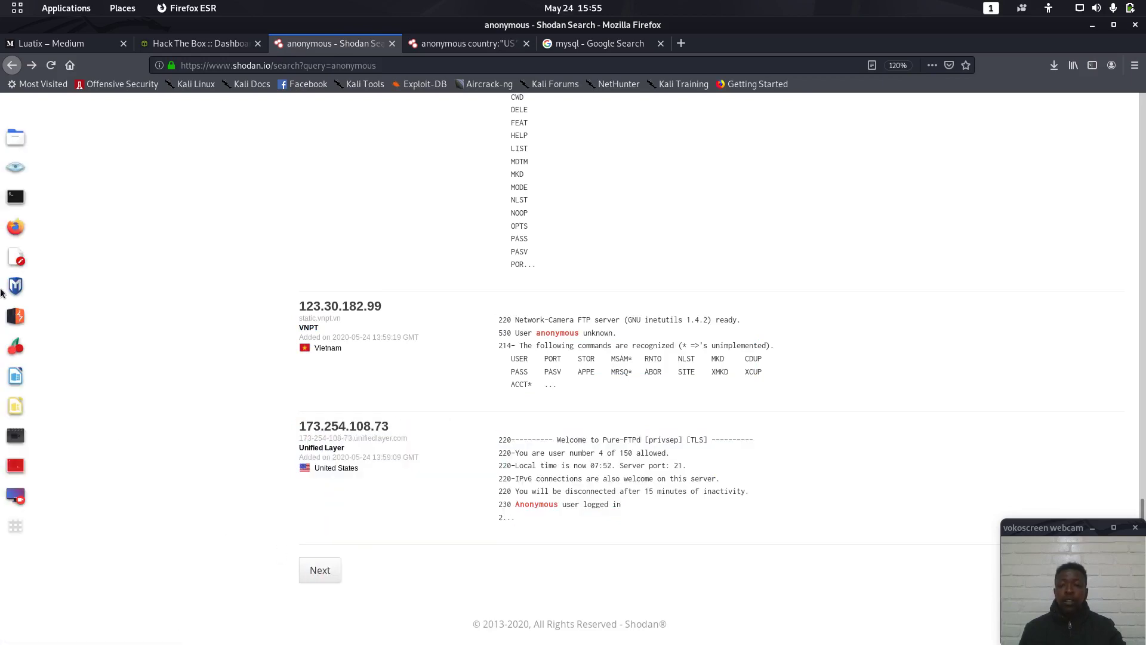
{"action": "left_click", "coordinate": [9, 206]}
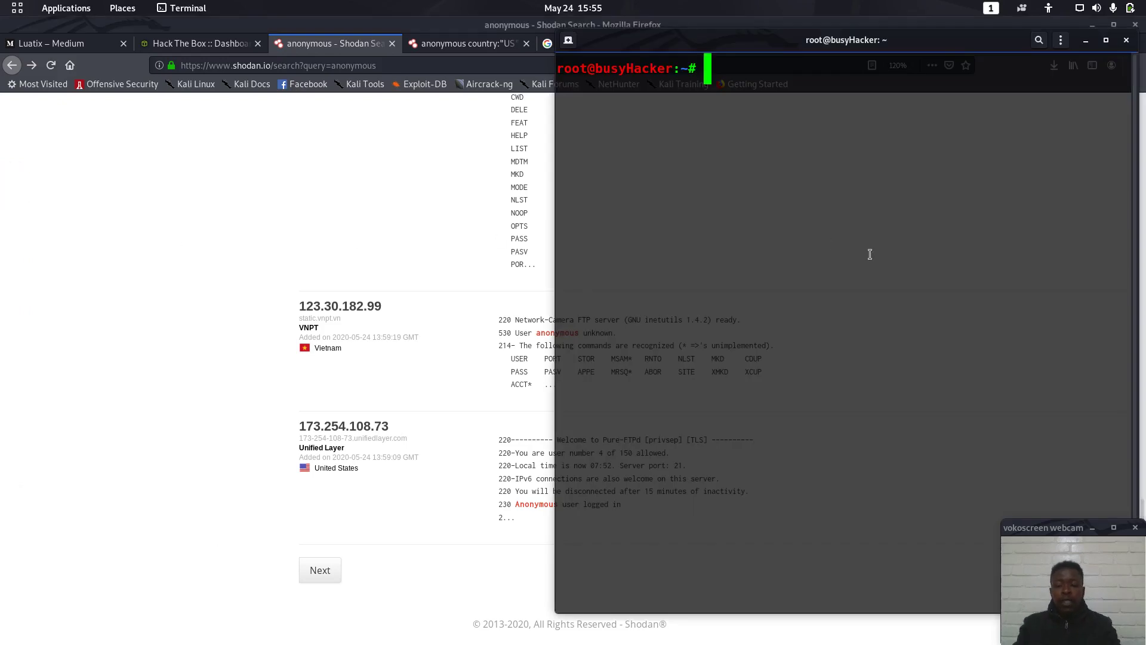
{"action": "type", "text": "nmap"}
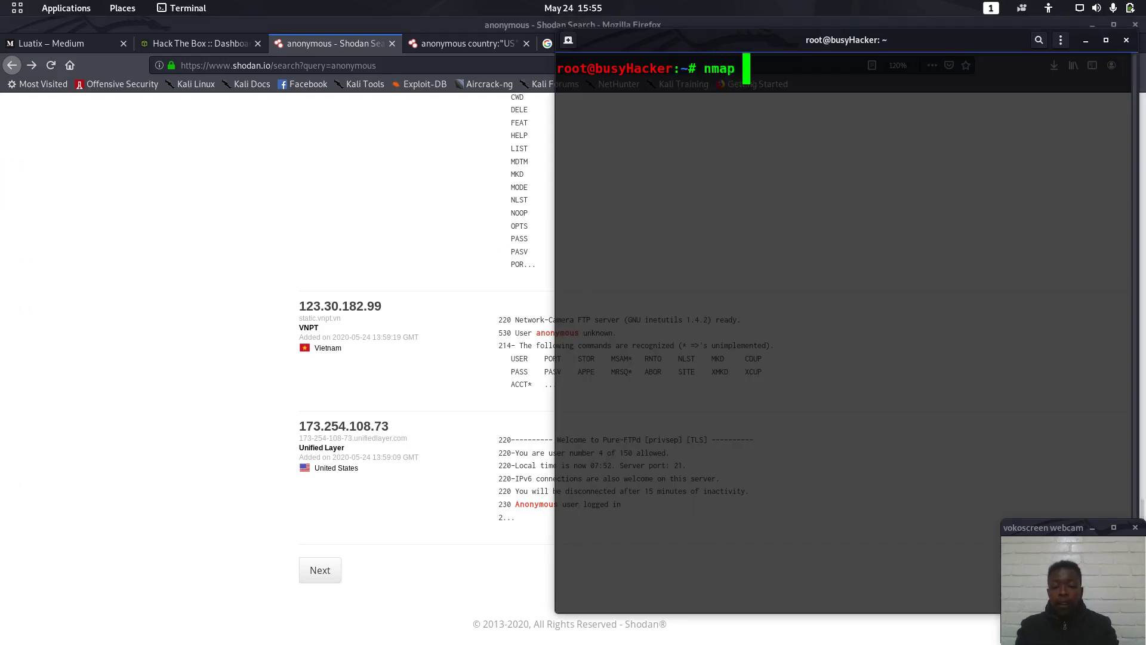
{"action": "key", "text": "ctrl+shift+v"}
{"action": "key", "text": "Return"}
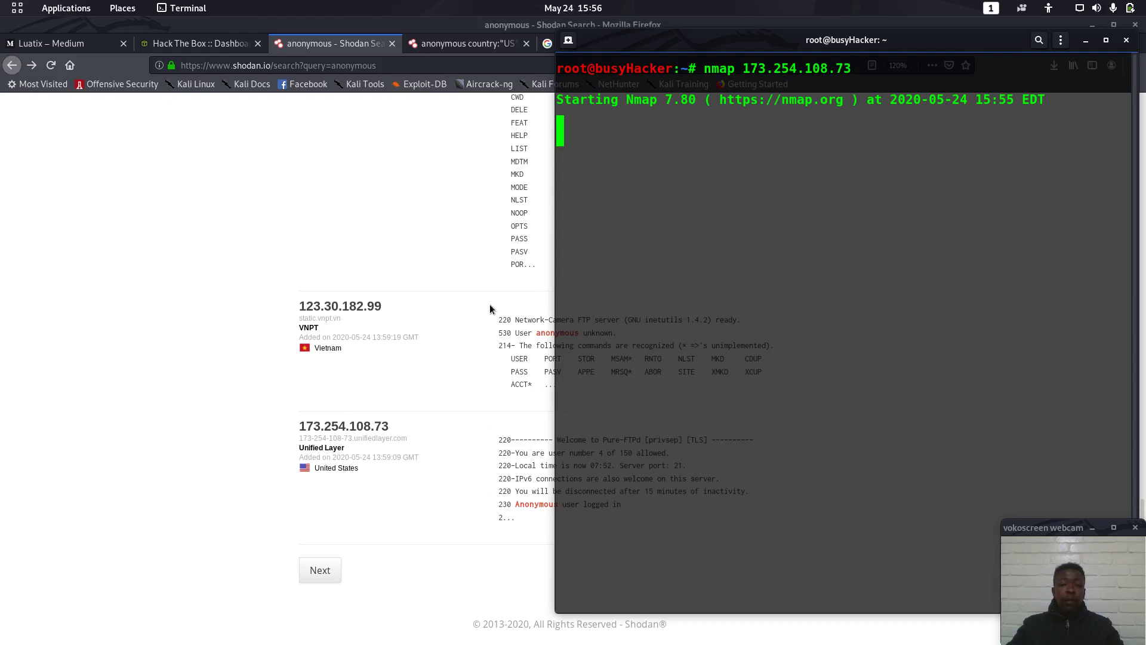
Step: Go to page 2 of the Shodan anonymous results and scroll through it
{"action": "left_click", "coordinate": [109, 364]}
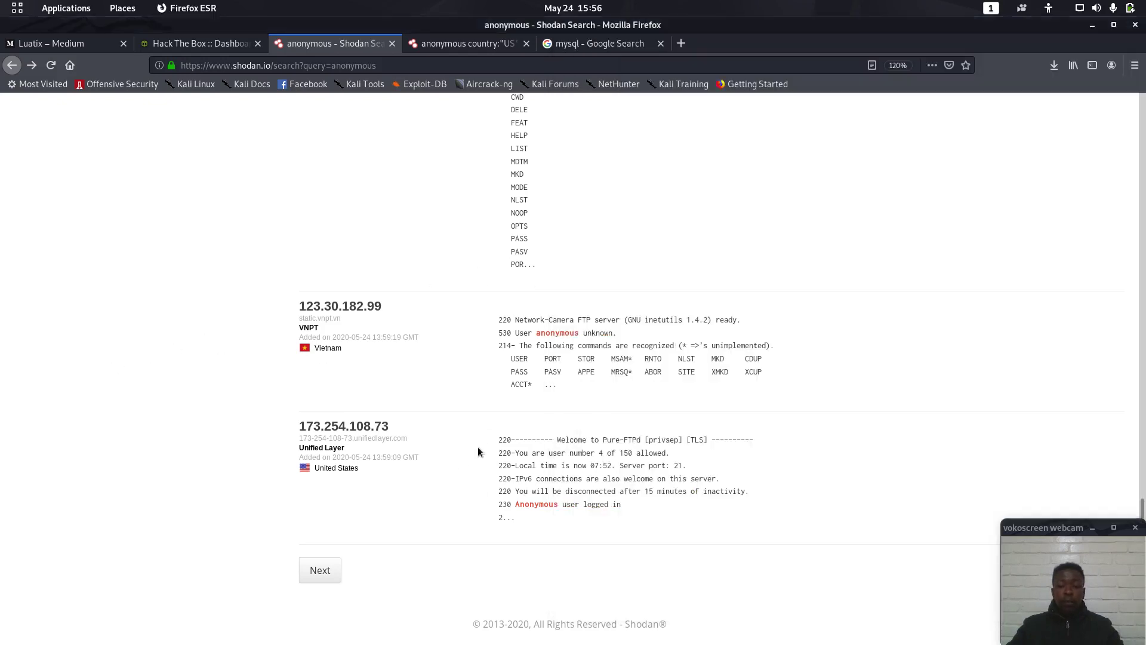
{"action": "left_click", "coordinate": [319, 567]}
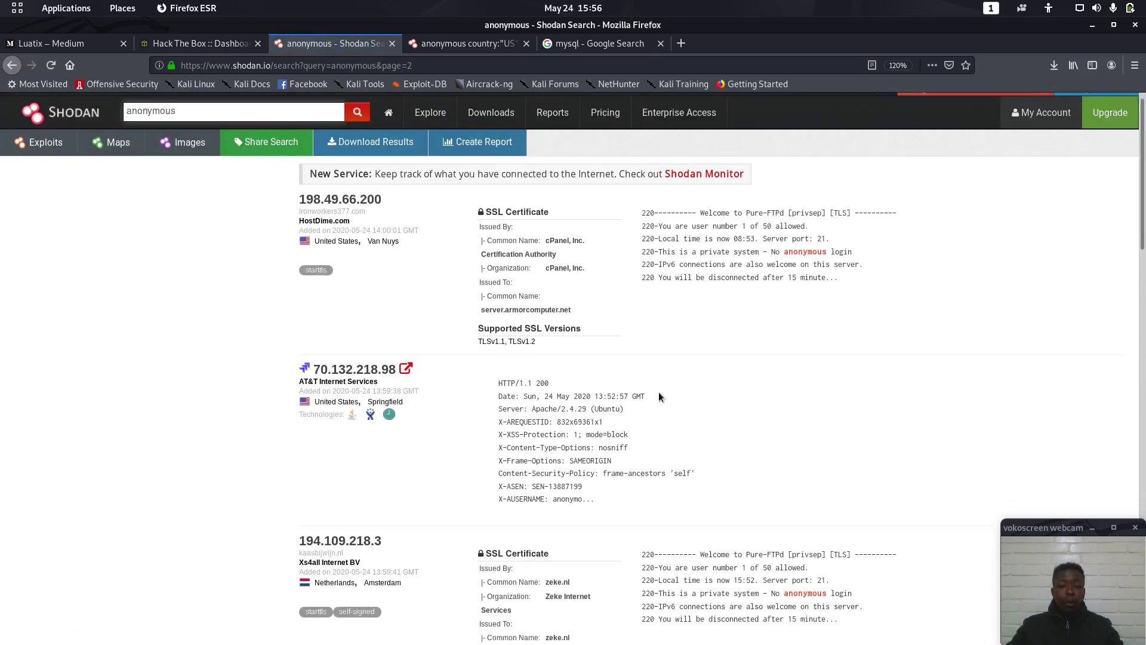
{"action": "scroll", "coordinate": [658, 391], "scroll_direction": "down", "scroll_amount": 3}
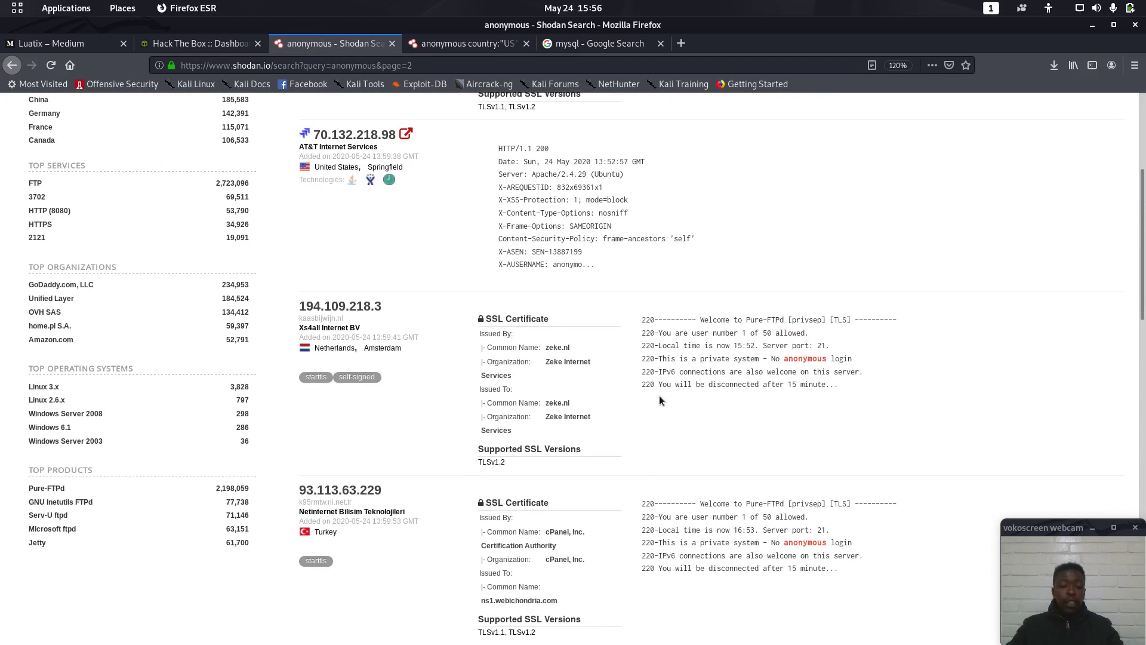
{"action": "scroll", "coordinate": [660, 395], "scroll_direction": "down", "scroll_amount": 3}
{"action": "scroll", "coordinate": [793, 463], "scroll_direction": "down", "scroll_amount": 3}
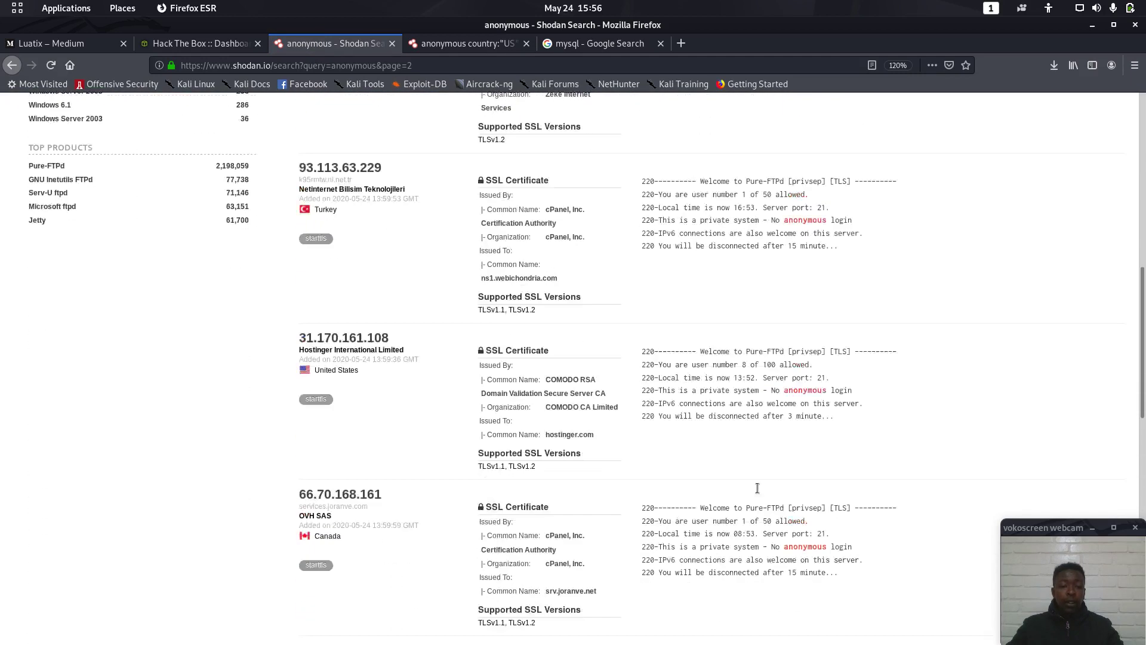
{"action": "scroll", "coordinate": [723, 455], "scroll_direction": "down", "scroll_amount": 3}
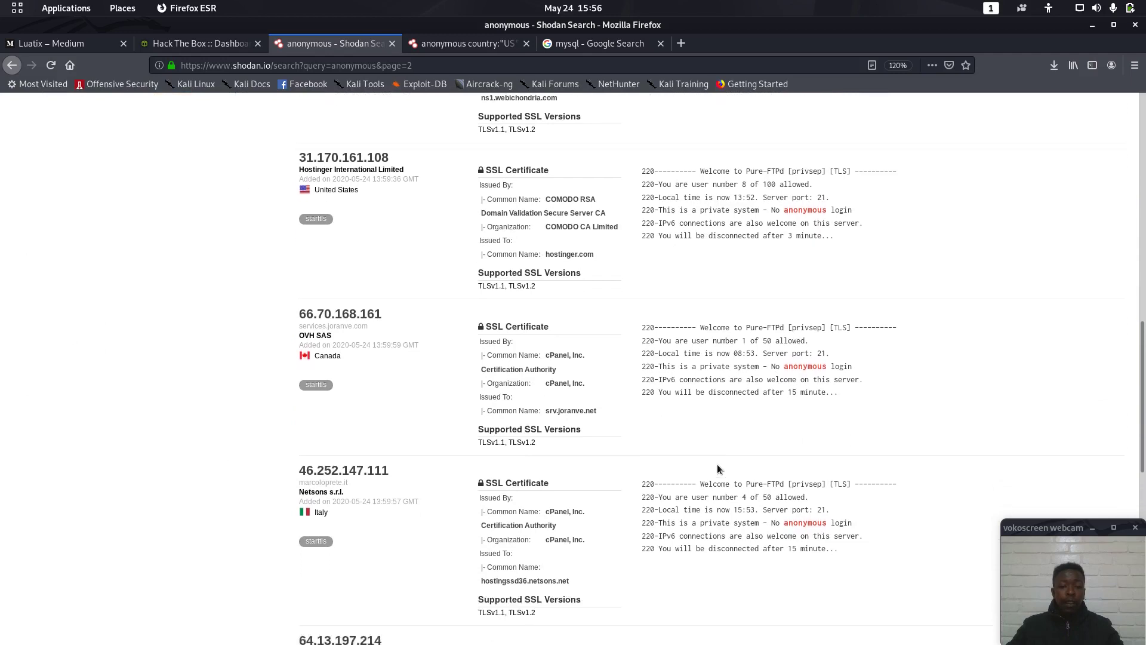
{"action": "scroll", "coordinate": [696, 501], "scroll_direction": "down", "scroll_amount": 3}
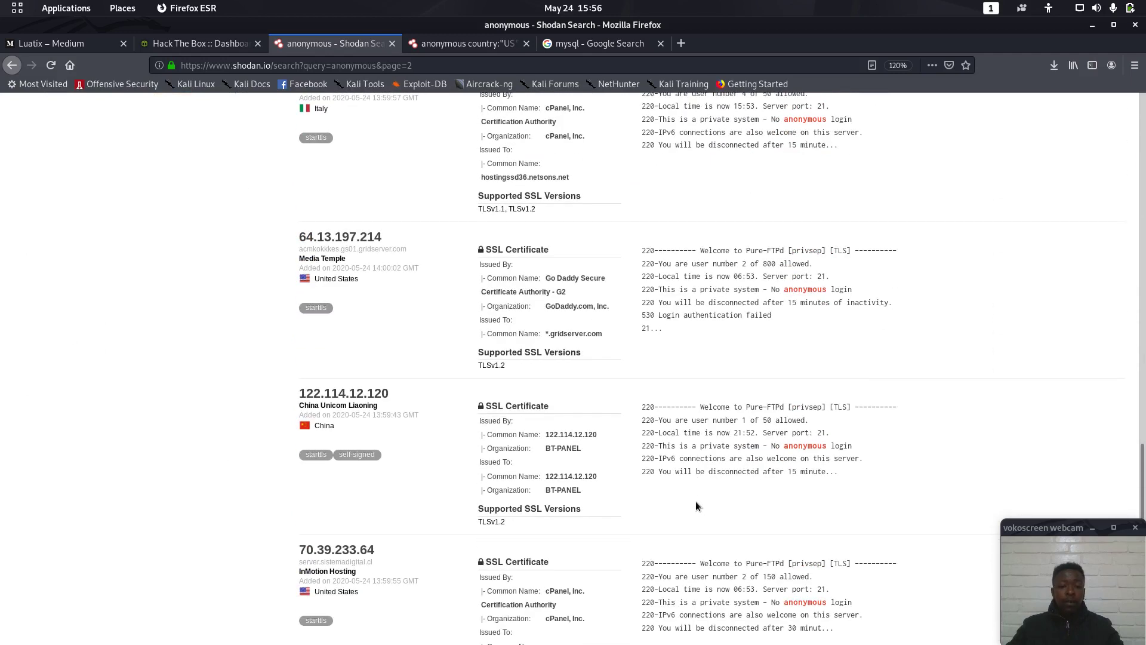
{"action": "scroll", "coordinate": [709, 465], "scroll_direction": "down", "scroll_amount": 3}
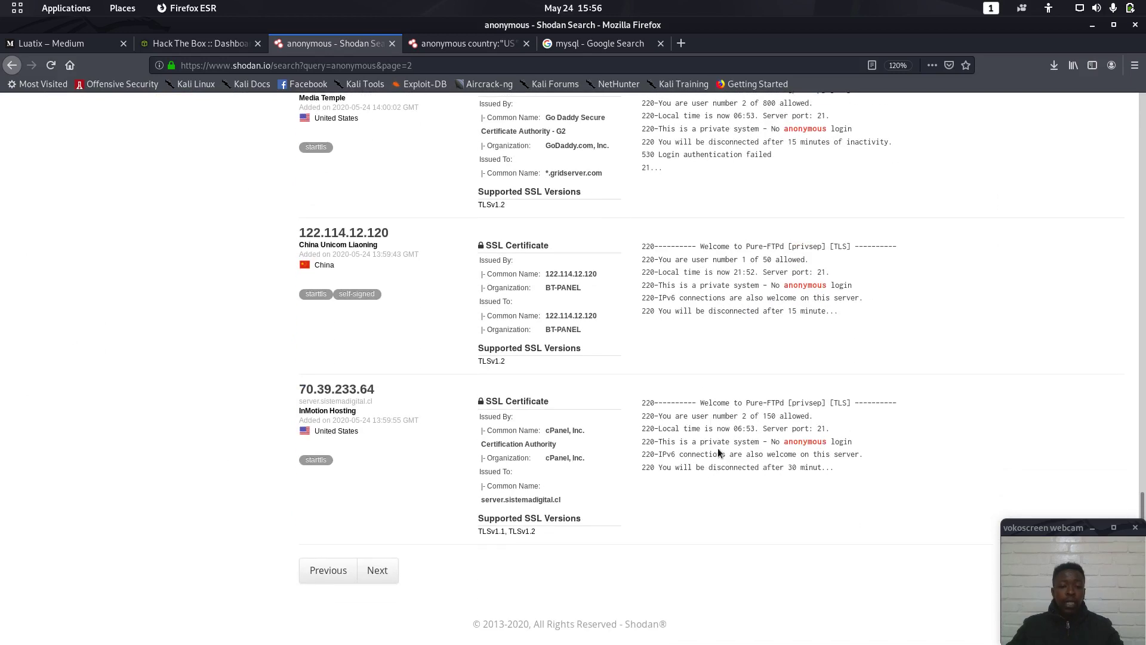
Step: Try page 3, refused without membership, and go back to page 2
{"action": "left_click", "coordinate": [377, 571]}
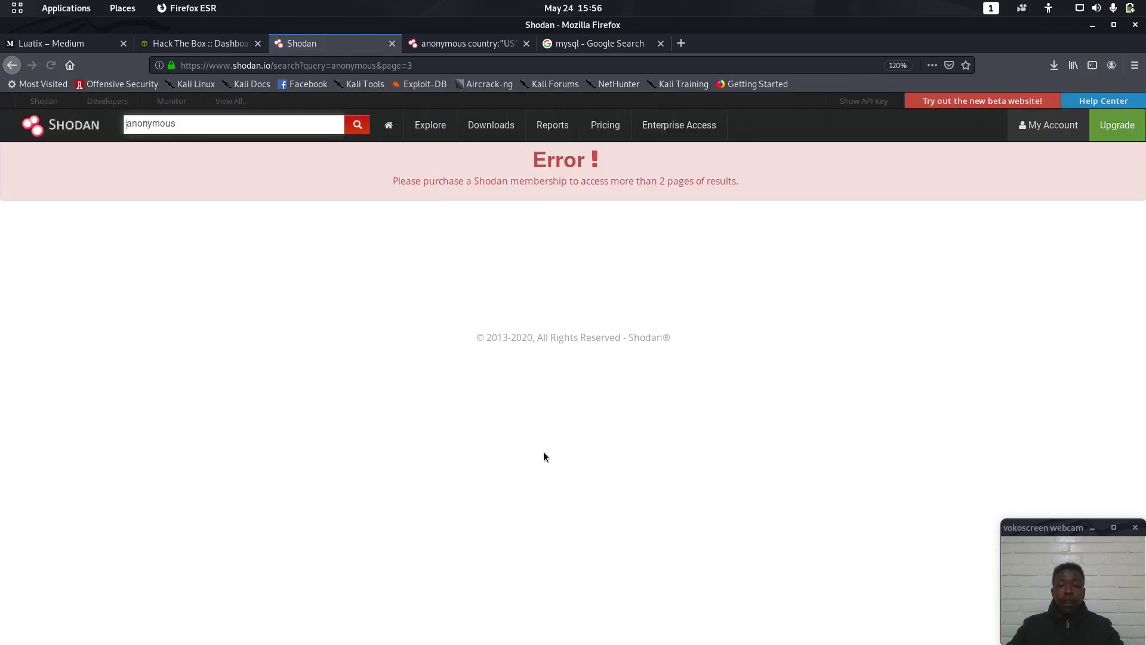
{"action": "left_click", "coordinate": [12, 64]}
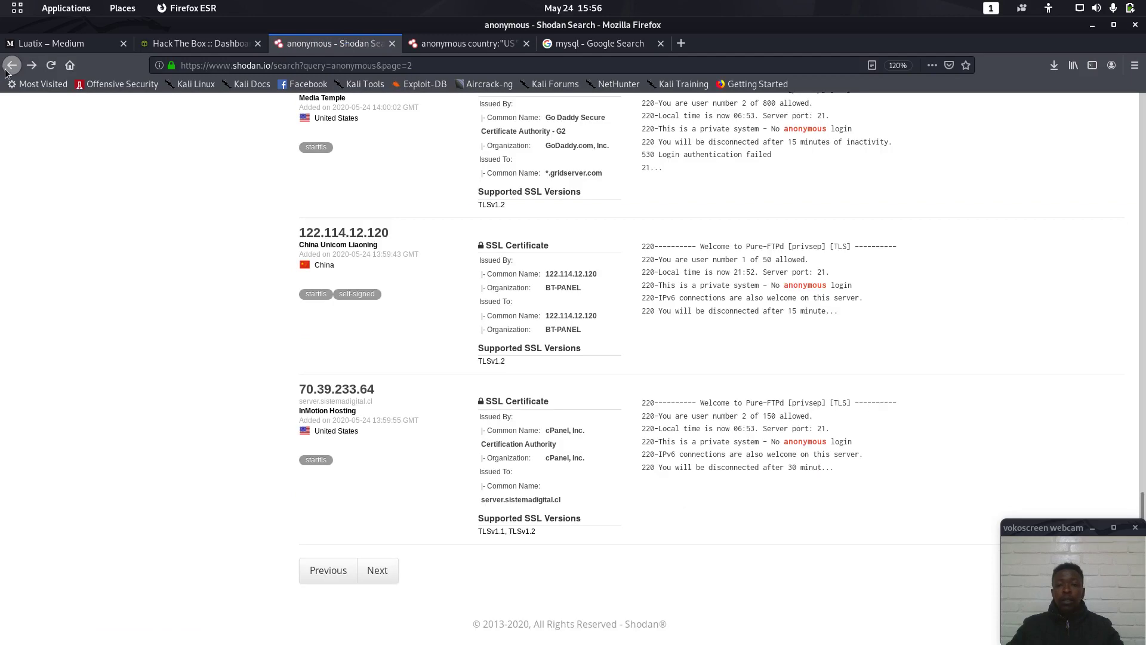
{"action": "mouse_move", "coordinate": [1, 205]}
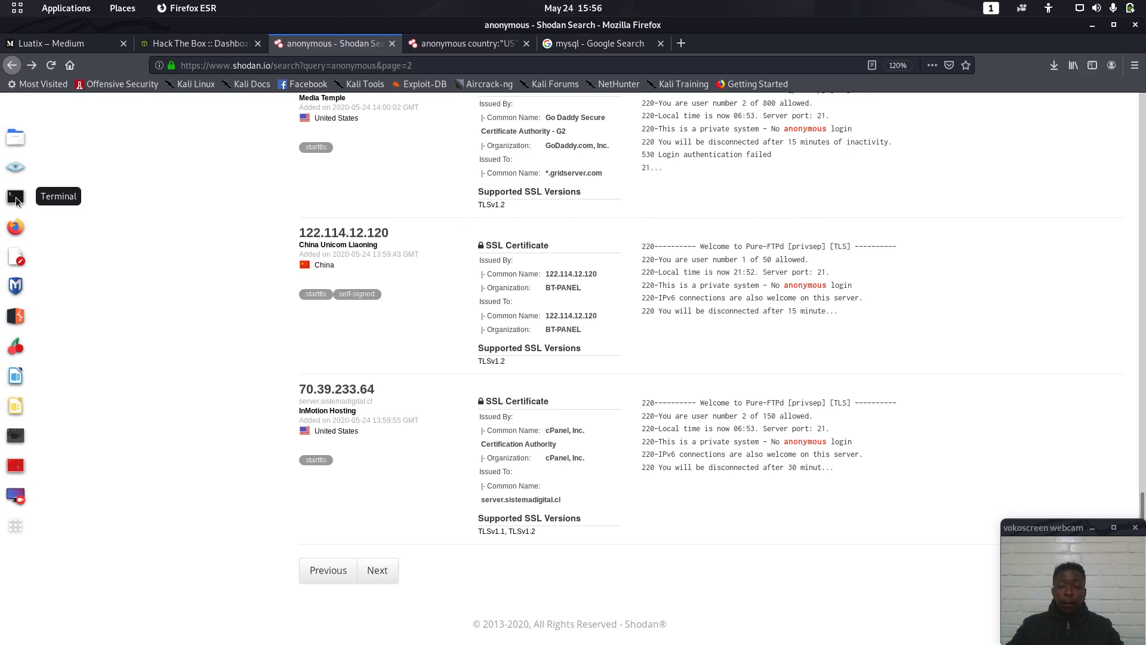
Step: Bring back the nmap terminal, centre it, and open a second terminal tab
{"action": "left_click", "coordinate": [15, 198]}
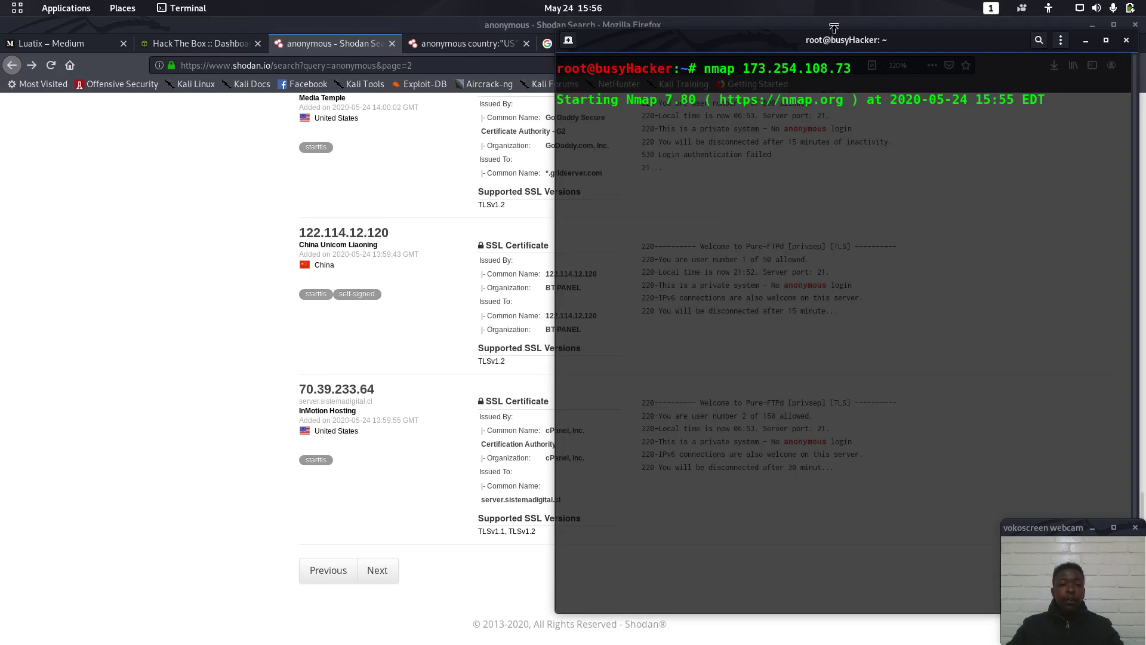
{"action": "left_click_drag", "start_coordinate": [834, 40], "coordinate": [497, 131]}
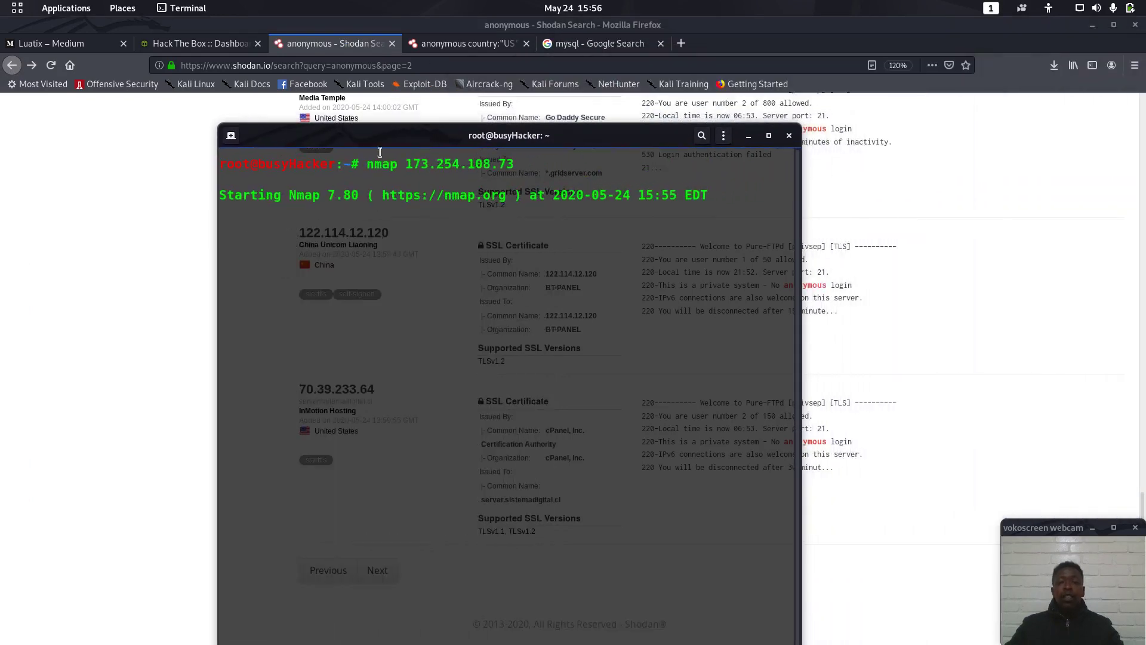
{"action": "left_click", "coordinate": [231, 135]}
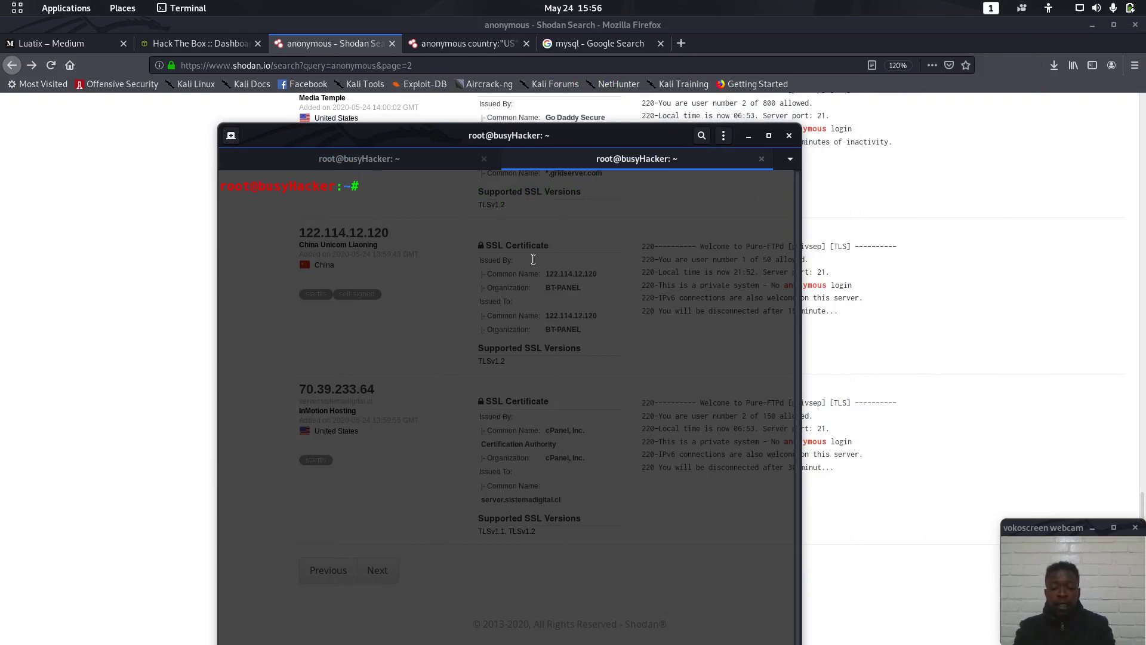
Step: Connect by ftp to the pasted address 173.254.108.73
{"action": "type", "text": "fpt"}
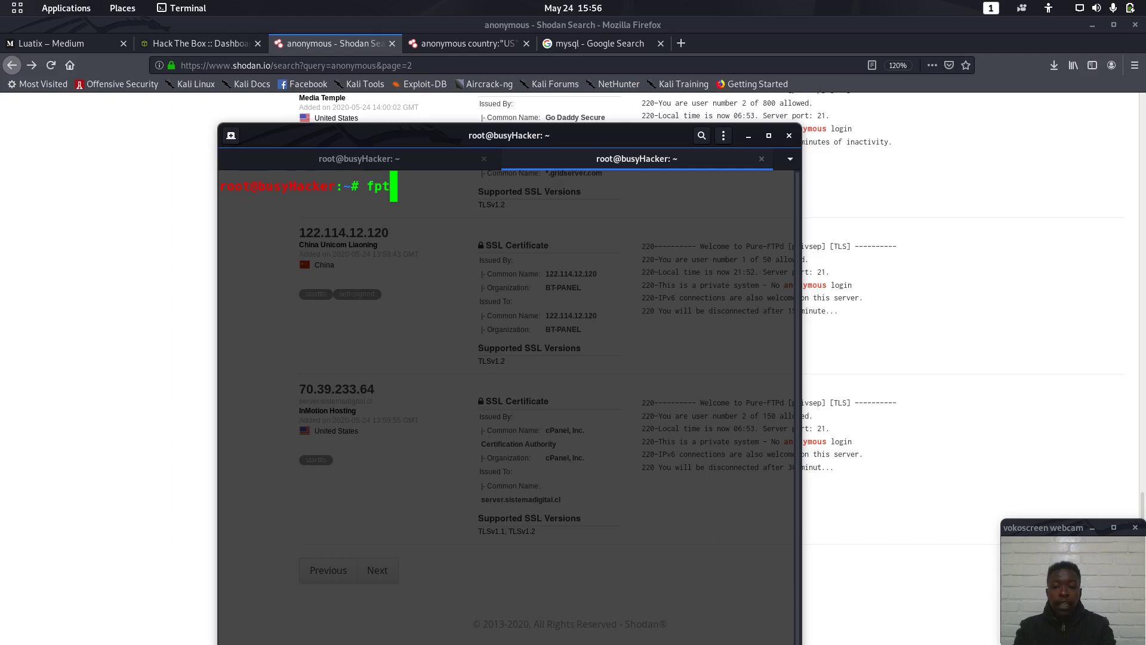
{"action": "key", "text": "BackSpace"}
{"action": "key", "text": "BackSpace"}
{"action": "type", "text": "tp"}
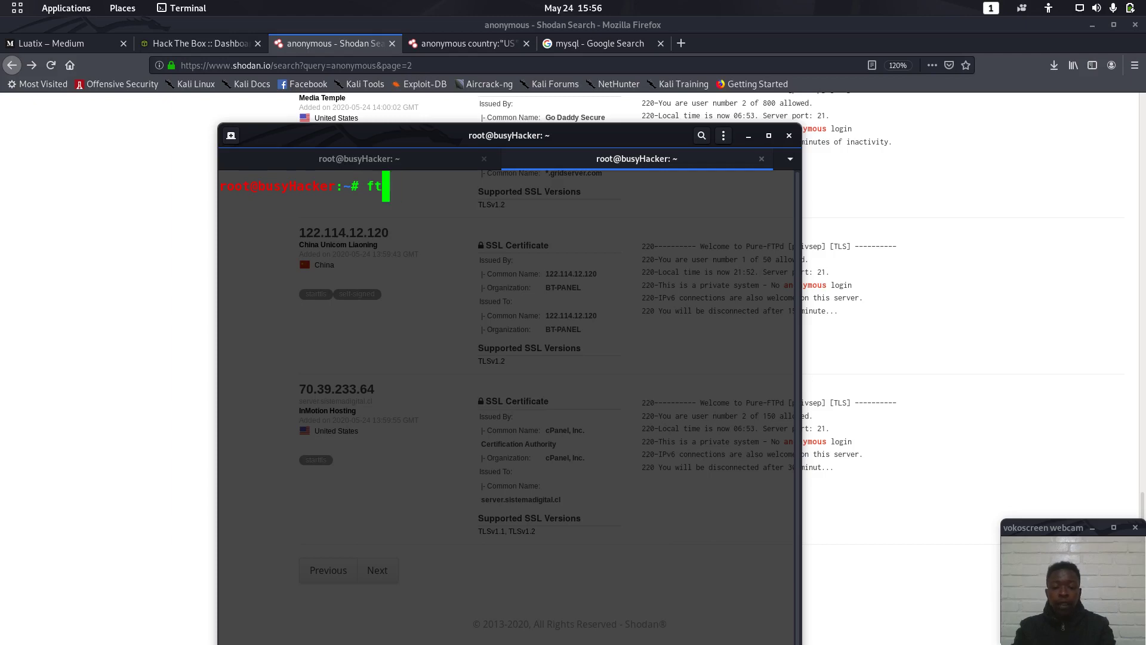
{"action": "type", "text": "173.254.108.73"}
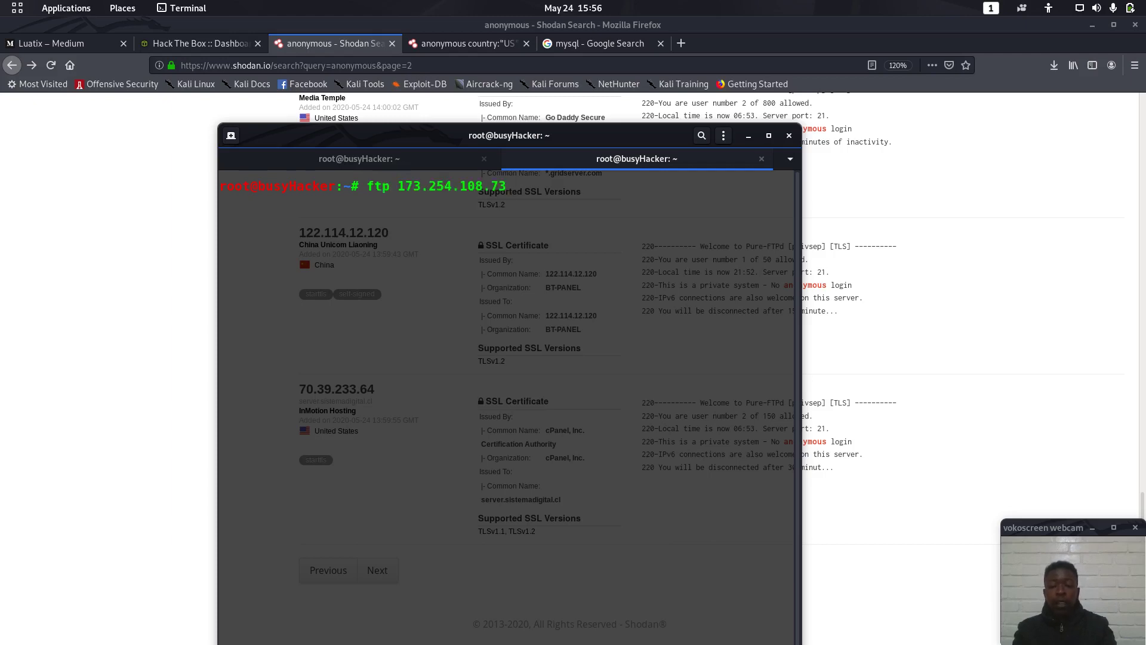
{"action": "key", "text": "Return"}
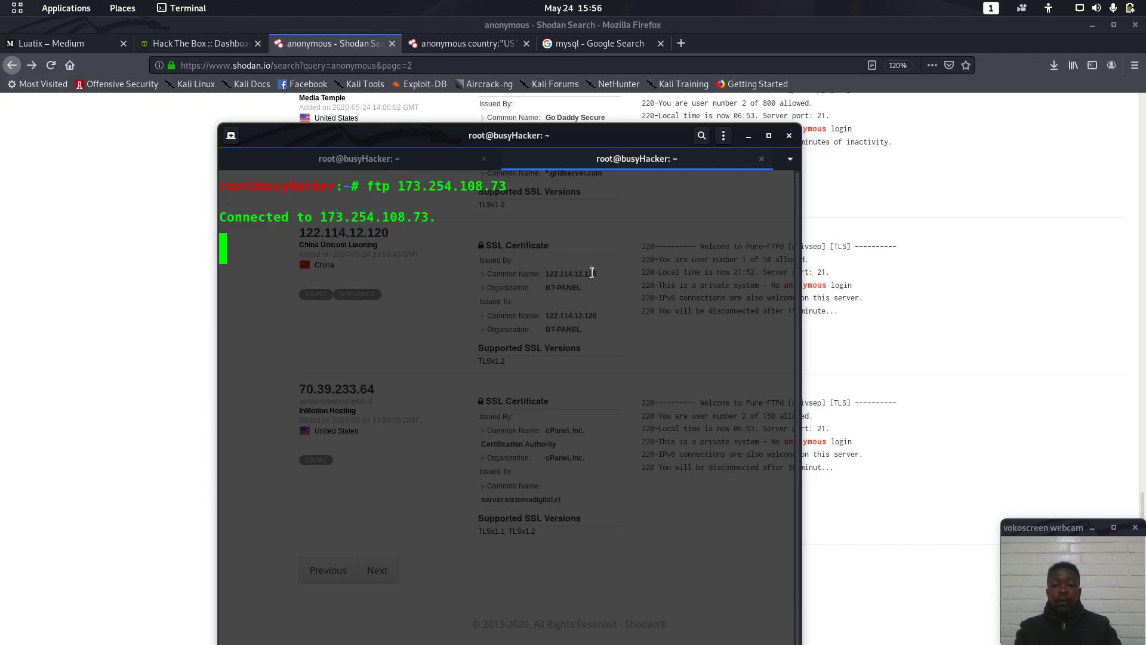
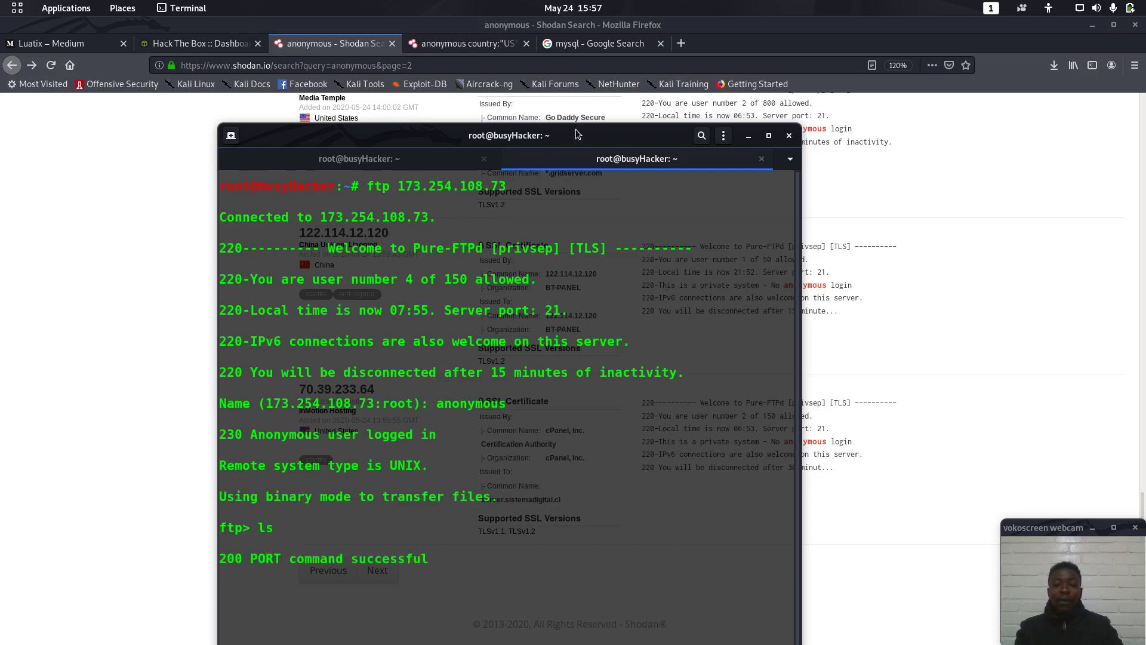
Step: Maximize the terminal so the FTP session with 173.254.108.73 fills the screen
{"action": "left_click_drag", "start_coordinate": [576, 127], "coordinate": [597, 18]}
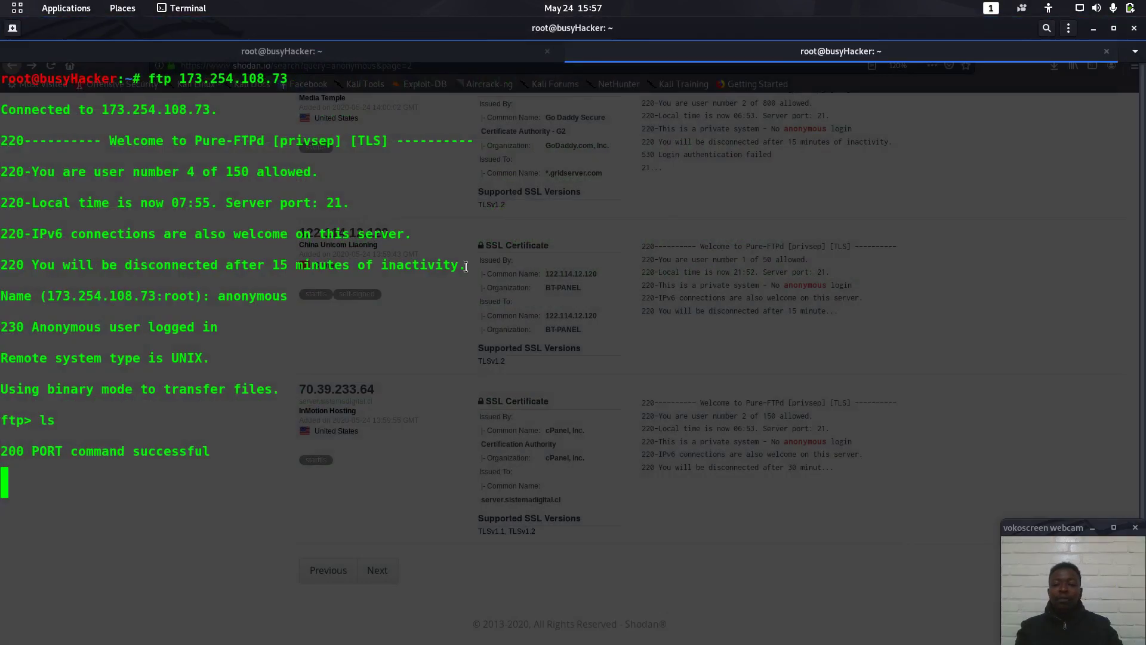
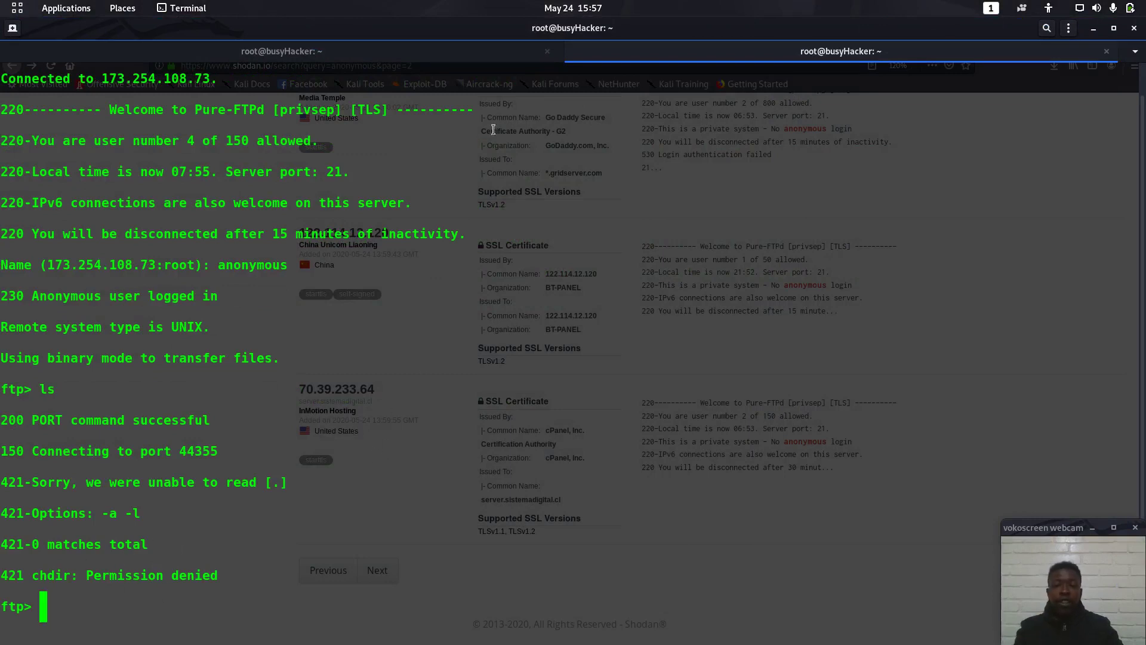
Step: After reviewing the nmap output, end the anonymous FTP session with bye and begin typing clear
{"action": "left_click", "coordinate": [350, 61]}
{"action": "left_click", "coordinate": [833, 53]}
{"action": "type", "text": "bye"}
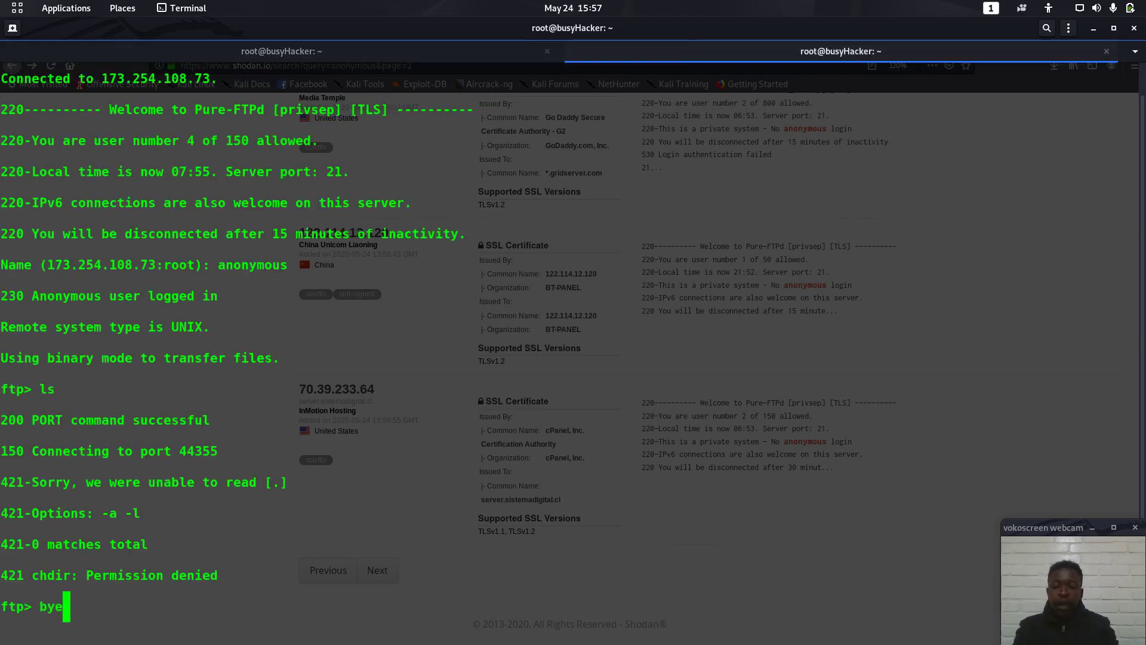
{"action": "key", "text": "Return"}
{"action": "type", "text": "clea"}
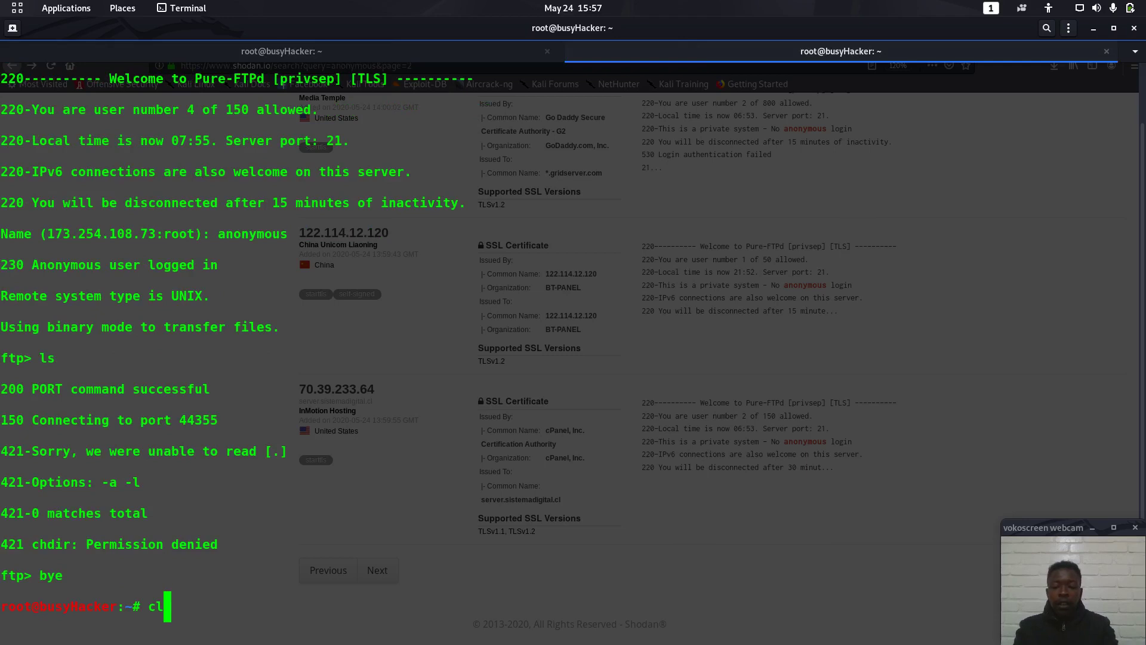
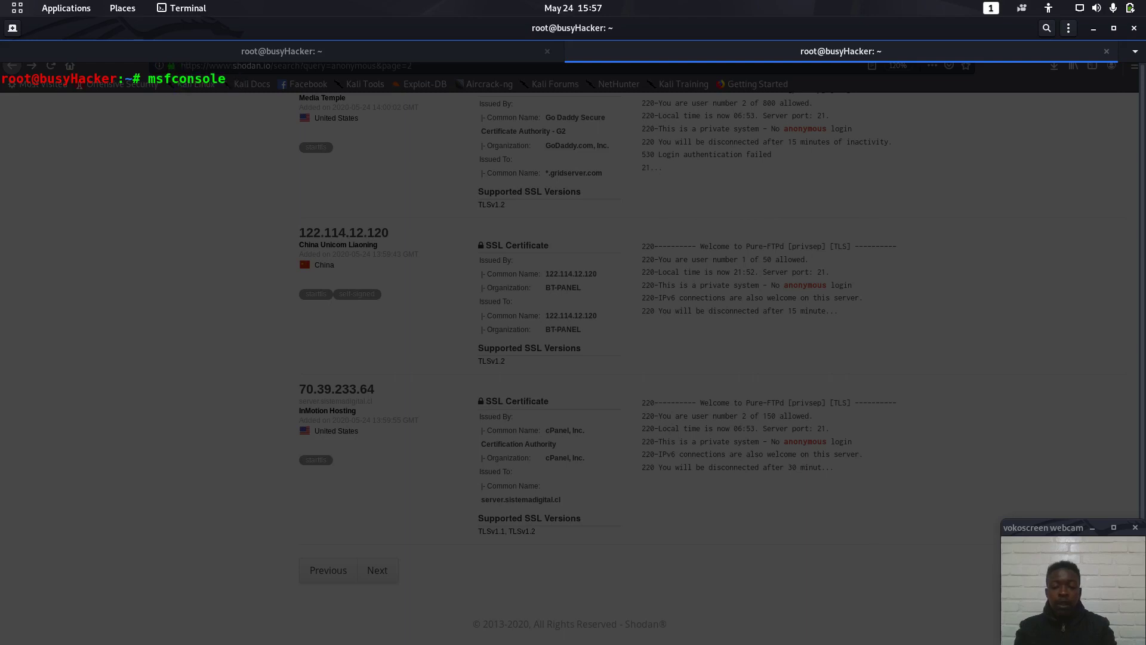
Step: Start the Metasploit console quietly with msfconsole -q
{"action": "type", "text": "-q"}
{"action": "key", "text": "Return"}
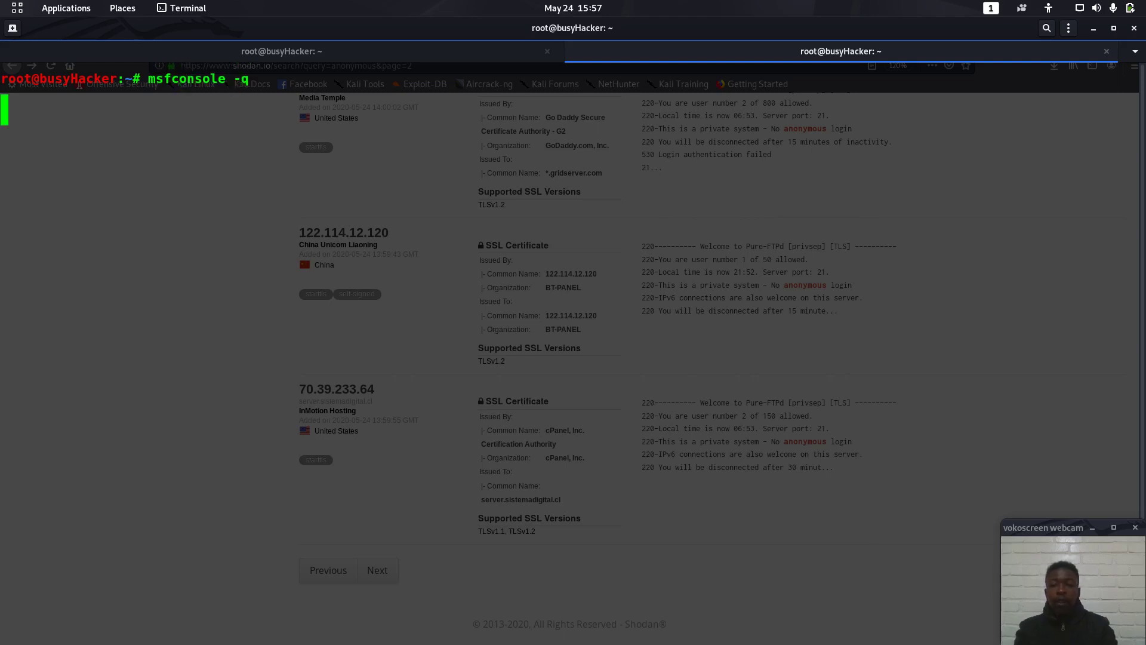
{"action": "left_click", "coordinate": [1113, 28]}
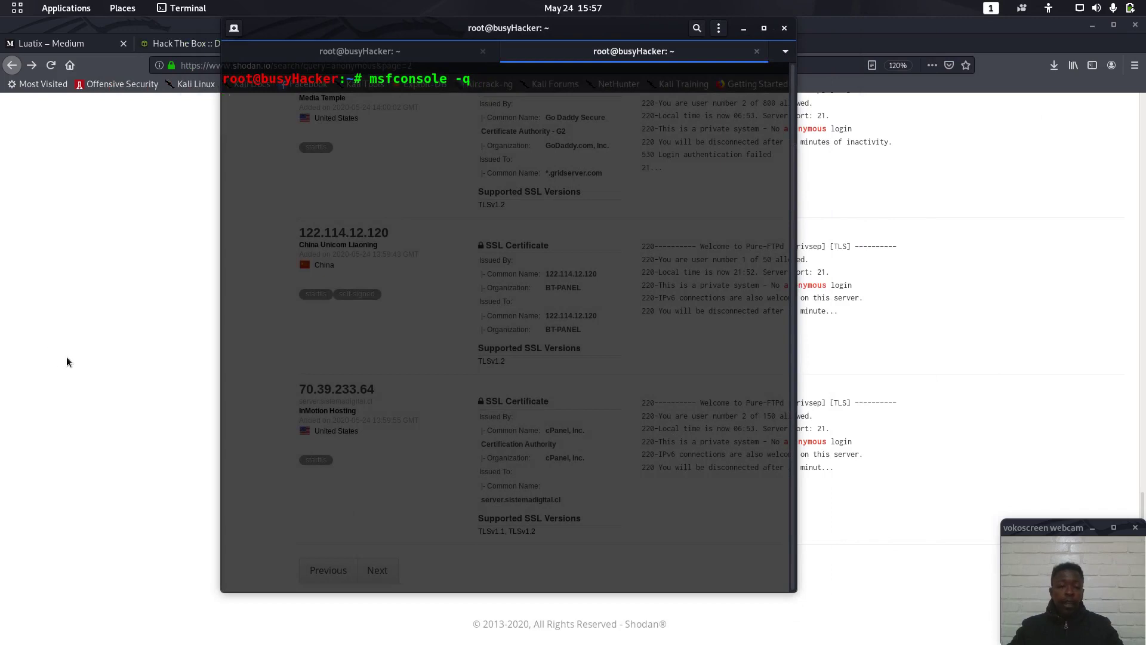
Step: In the full-screen nmap tab, highlight the 21/tcp ftp and postgresql open-port lines
{"action": "left_click", "coordinate": [338, 56]}
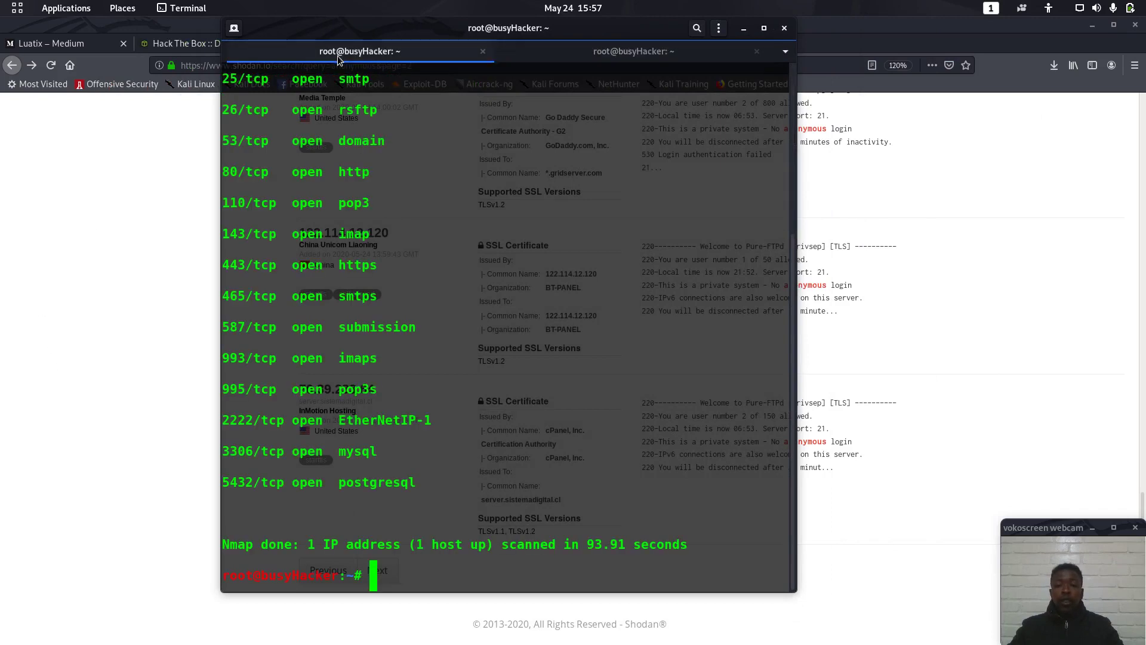
{"action": "left_click", "coordinate": [762, 29]}
{"action": "scroll", "coordinate": [86, 219], "scroll_direction": "up", "scroll_amount": 3}
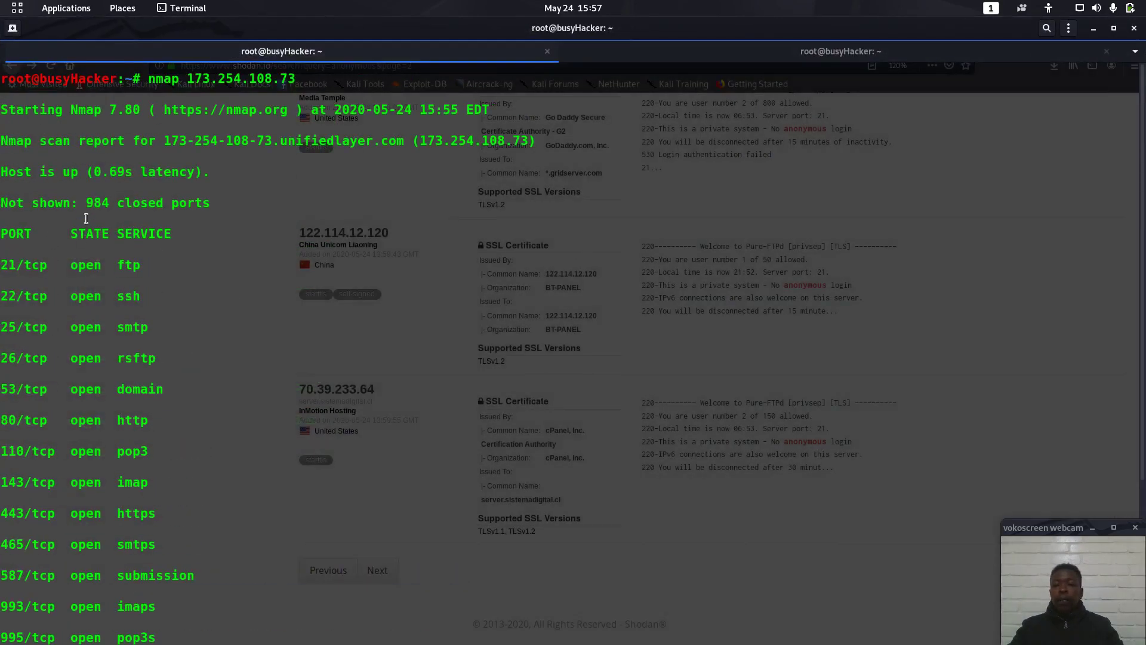
{"action": "left_click_drag", "start_coordinate": [2, 265], "coordinate": [148, 257]}
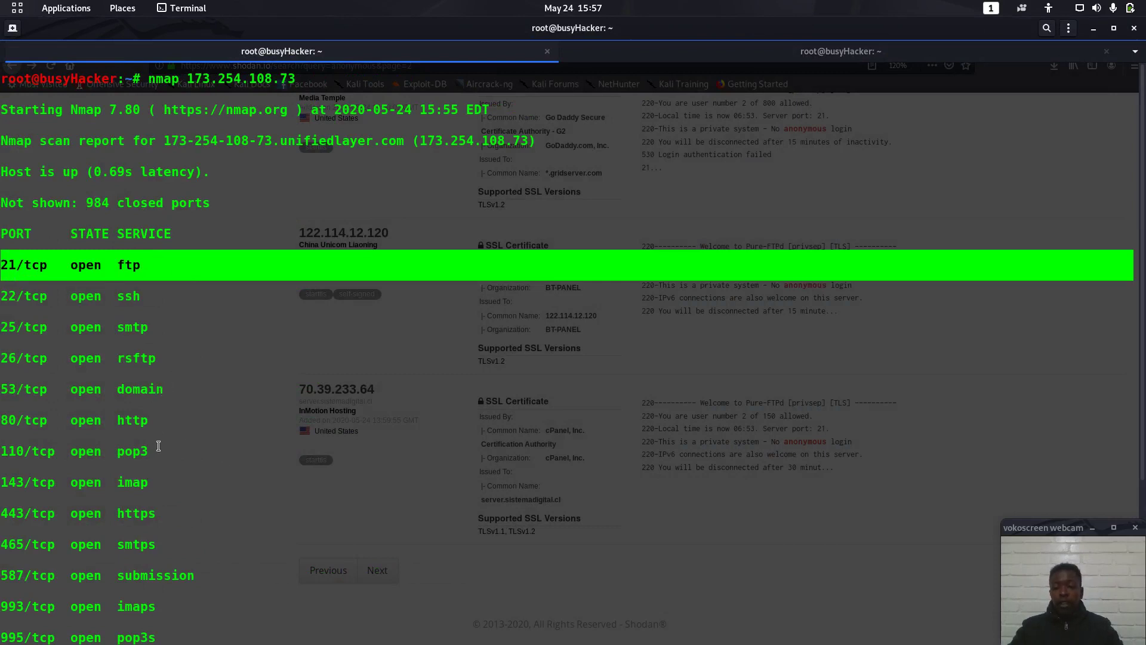
{"action": "scroll", "coordinate": [153, 455], "scroll_direction": "down", "scroll_amount": 1}
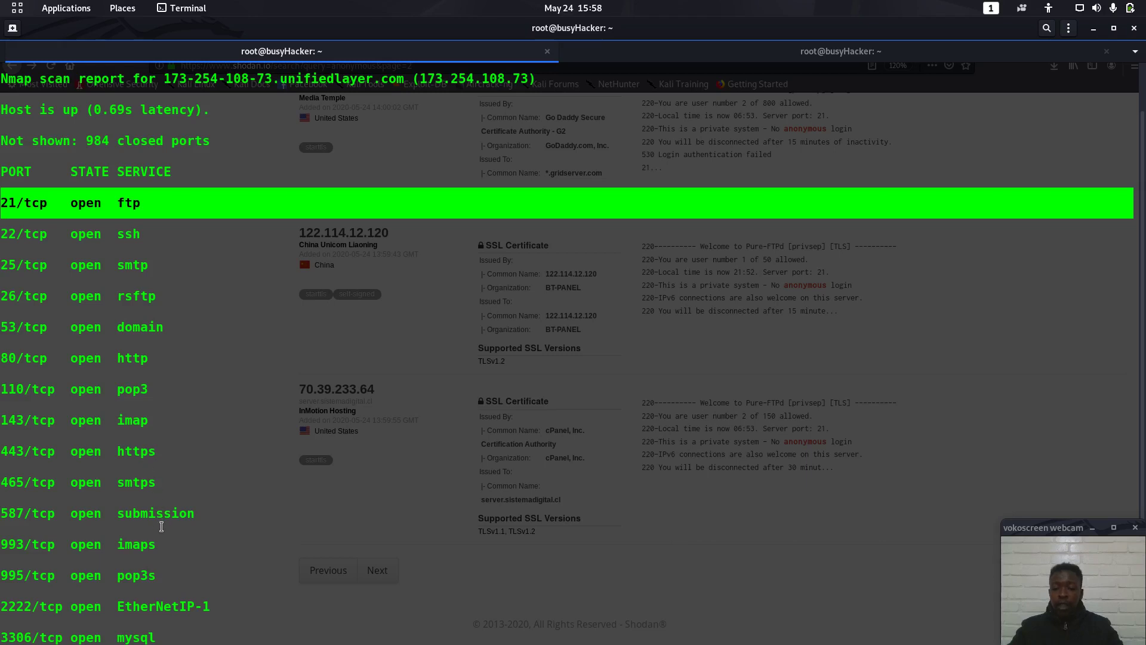
{"action": "scroll", "coordinate": [159, 534], "scroll_direction": "down", "scroll_amount": 2}
{"action": "left_click_drag", "start_coordinate": [2, 513], "coordinate": [10, 540]}
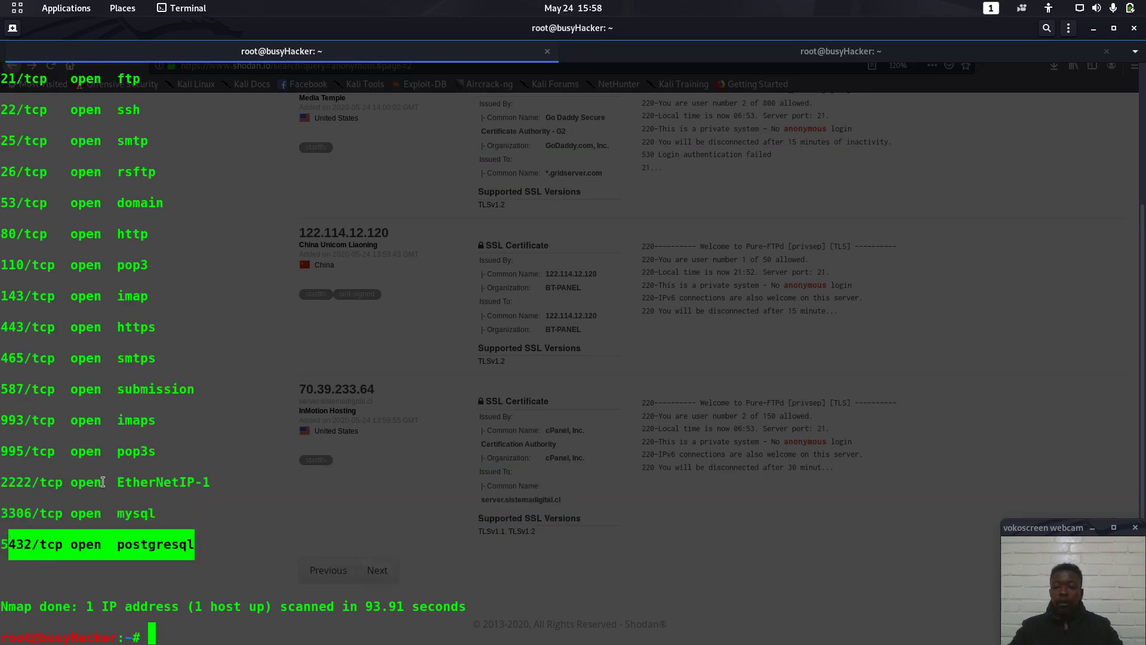
{"action": "left_click", "coordinate": [113, 450]}
Step: Highlight the 26/tcp rsftp and 443/tcp https port lines in the scan output
{"action": "scroll", "coordinate": [110, 436], "scroll_direction": "up", "scroll_amount": 1}
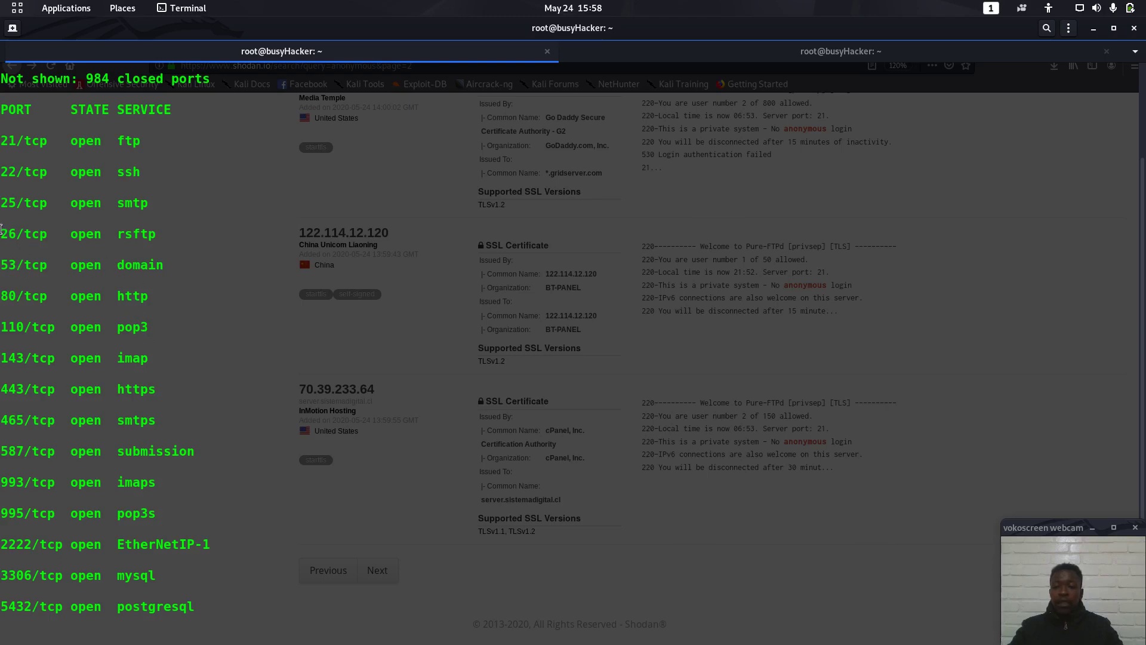
{"action": "scroll", "coordinate": [14, 266], "scroll_direction": "up", "scroll_amount": 2}
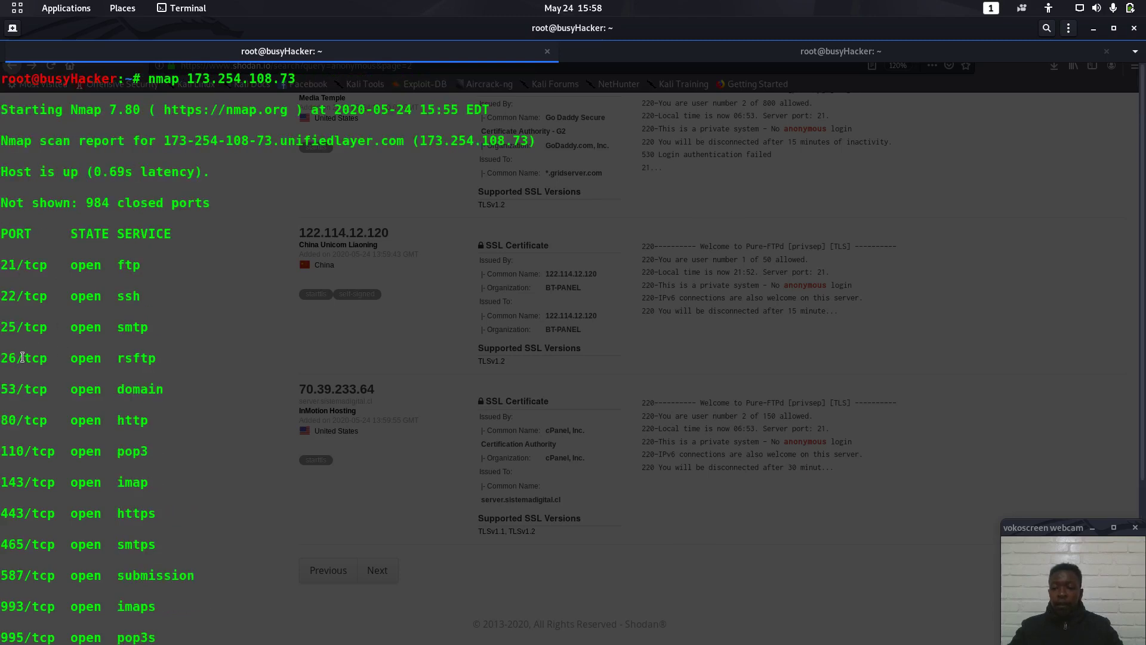
{"action": "left_click_drag", "start_coordinate": [22, 358], "coordinate": [169, 358]}
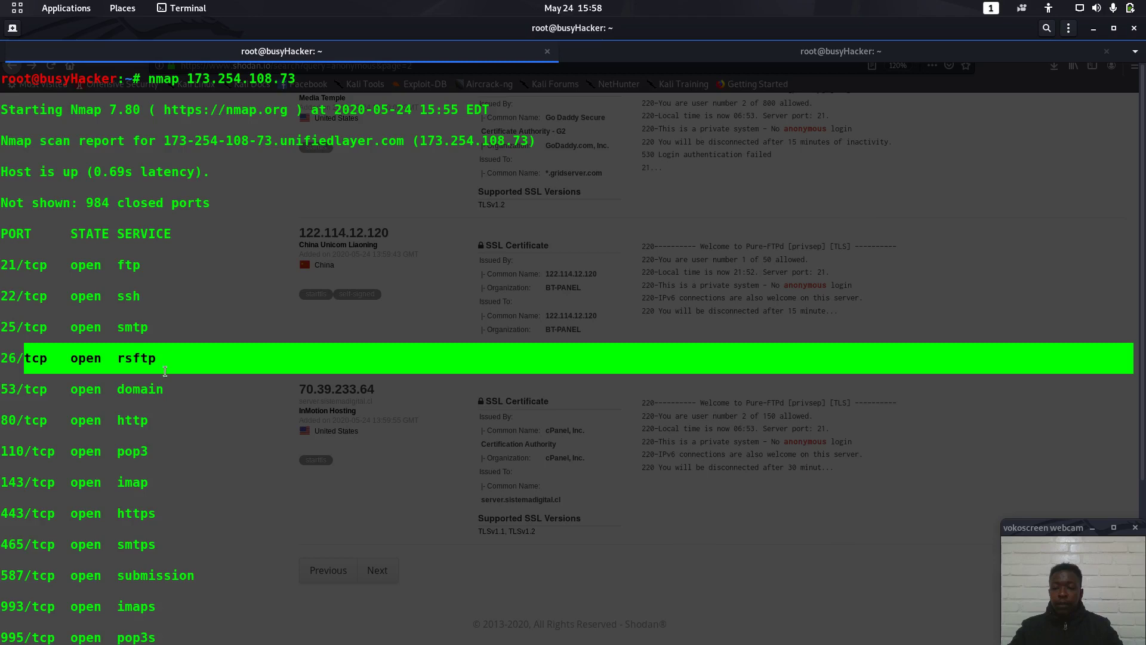
{"action": "scroll", "coordinate": [168, 430], "scroll_direction": "down", "scroll_amount": 3}
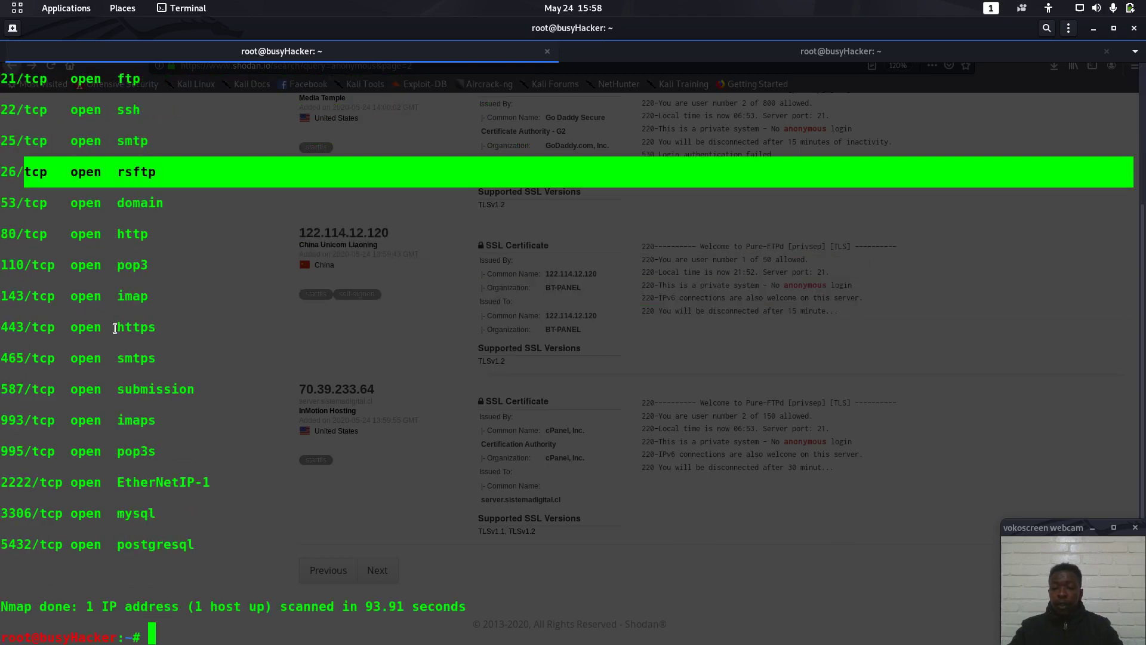
{"action": "left_click_drag", "start_coordinate": [115, 329], "coordinate": [130, 332]}
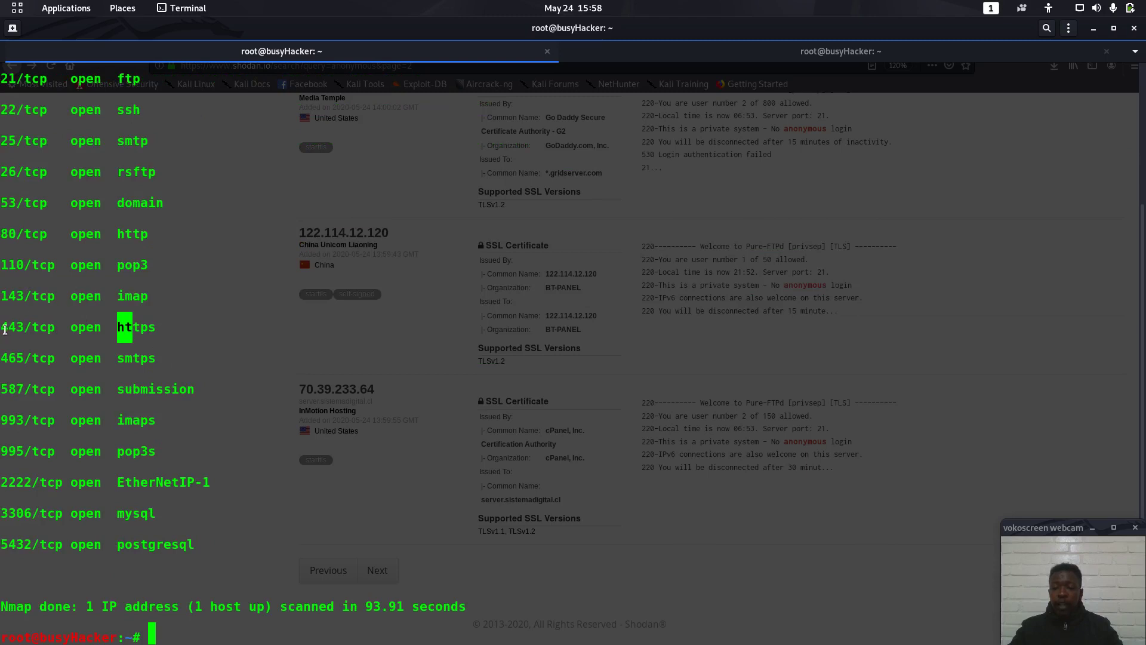
{"action": "left_click_drag", "start_coordinate": [3, 329], "coordinate": [162, 325]}
{"action": "left_click", "coordinate": [151, 356]}
Step: Scroll through Shodan's page 2 'anonymous' listings and sidebar stats, then return to the top
{"action": "left_click", "coordinate": [1115, 28]}
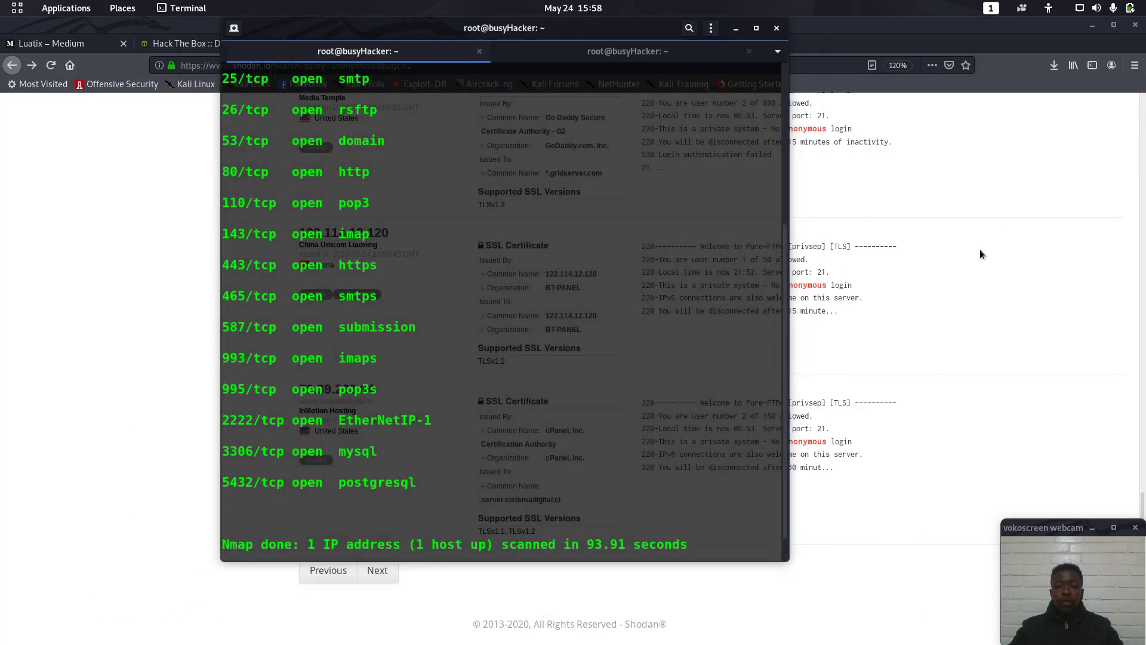
{"action": "left_click", "coordinate": [1007, 282]}
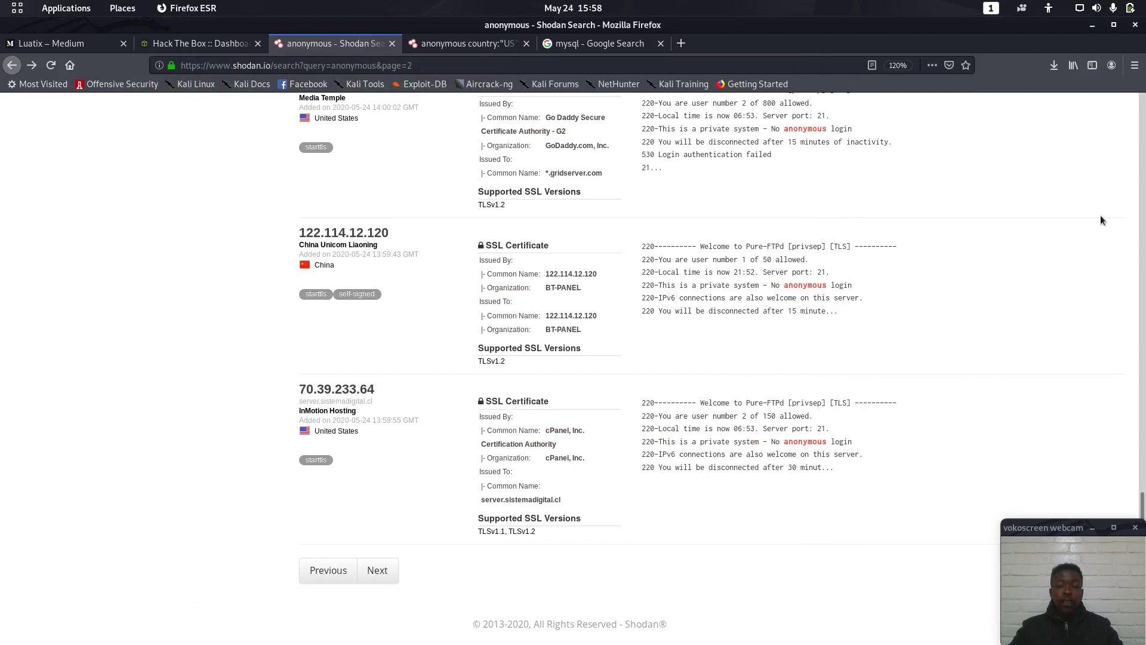
{"action": "left_click_drag", "start_coordinate": [1143, 507], "coordinate": [1143, 158]}
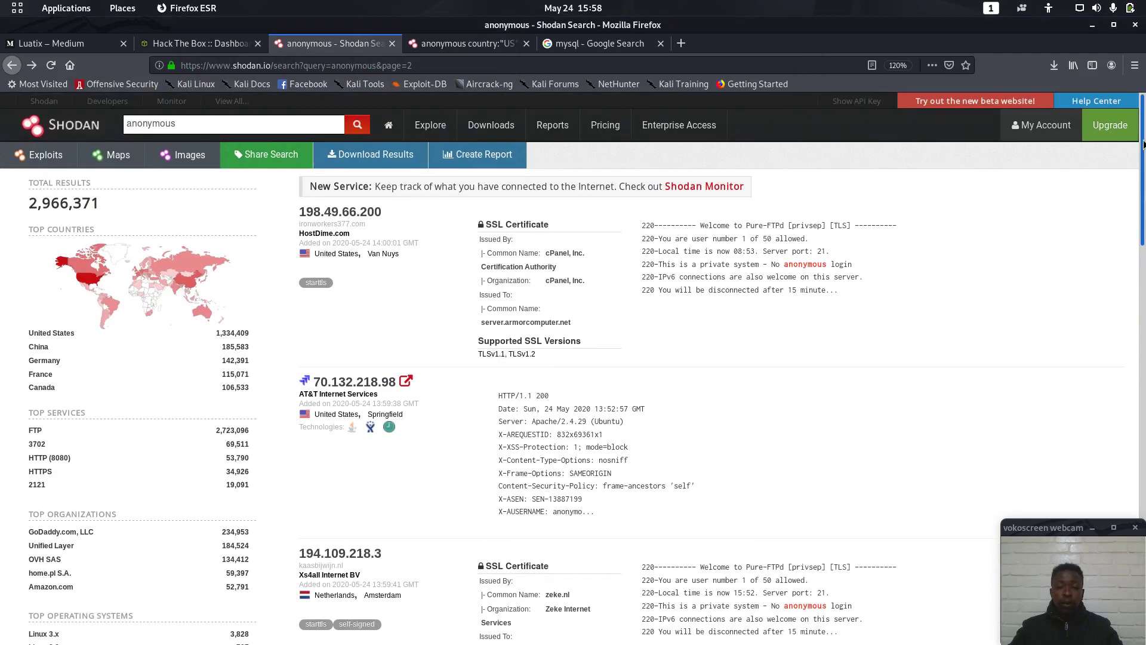
{"action": "scroll", "coordinate": [543, 343], "scroll_direction": "down", "scroll_amount": 4}
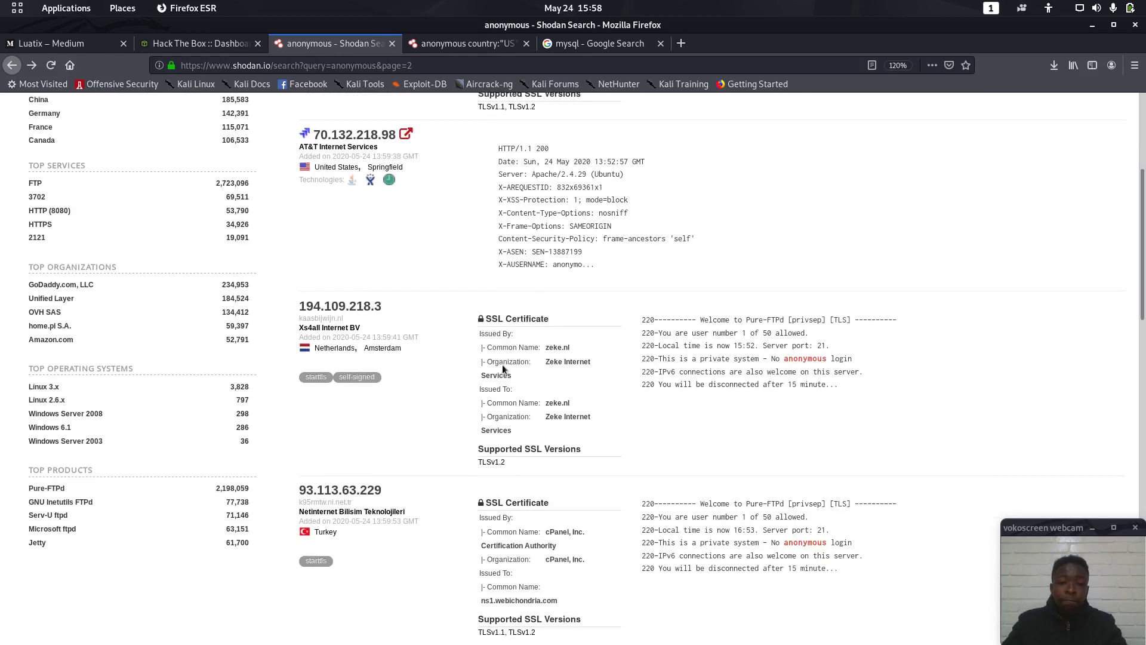
{"action": "scroll", "coordinate": [556, 422], "scroll_direction": "down", "scroll_amount": 5}
{"action": "scroll", "coordinate": [556, 422], "scroll_direction": "down", "scroll_amount": 11}
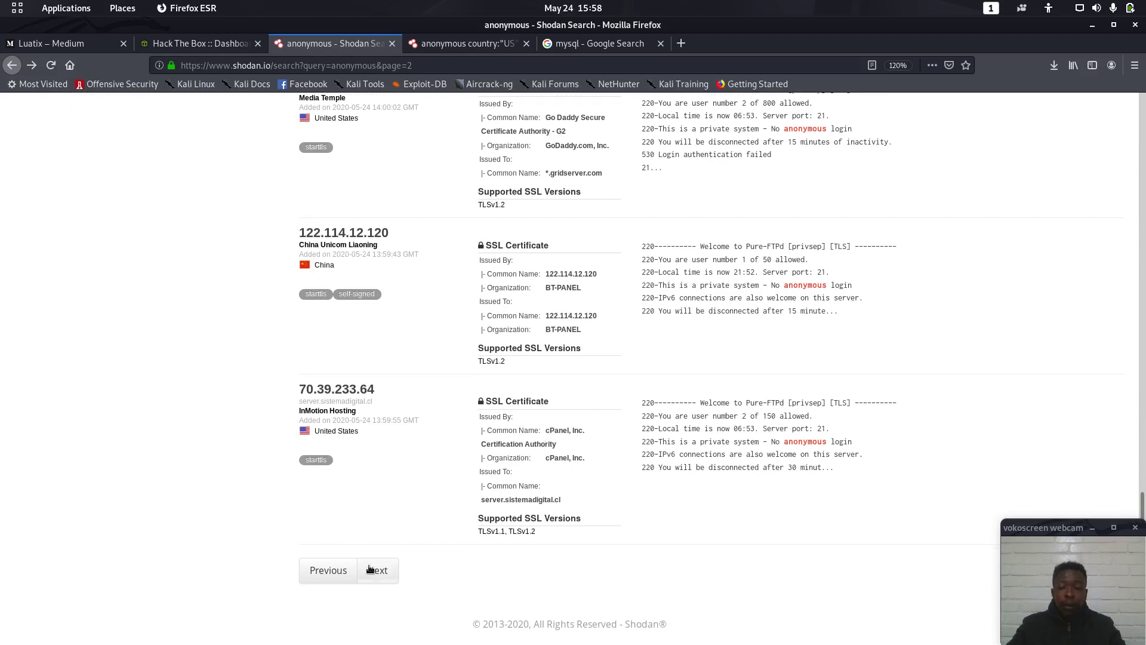
{"action": "left_click_drag", "start_coordinate": [1144, 199], "coordinate": [1143, 101]}
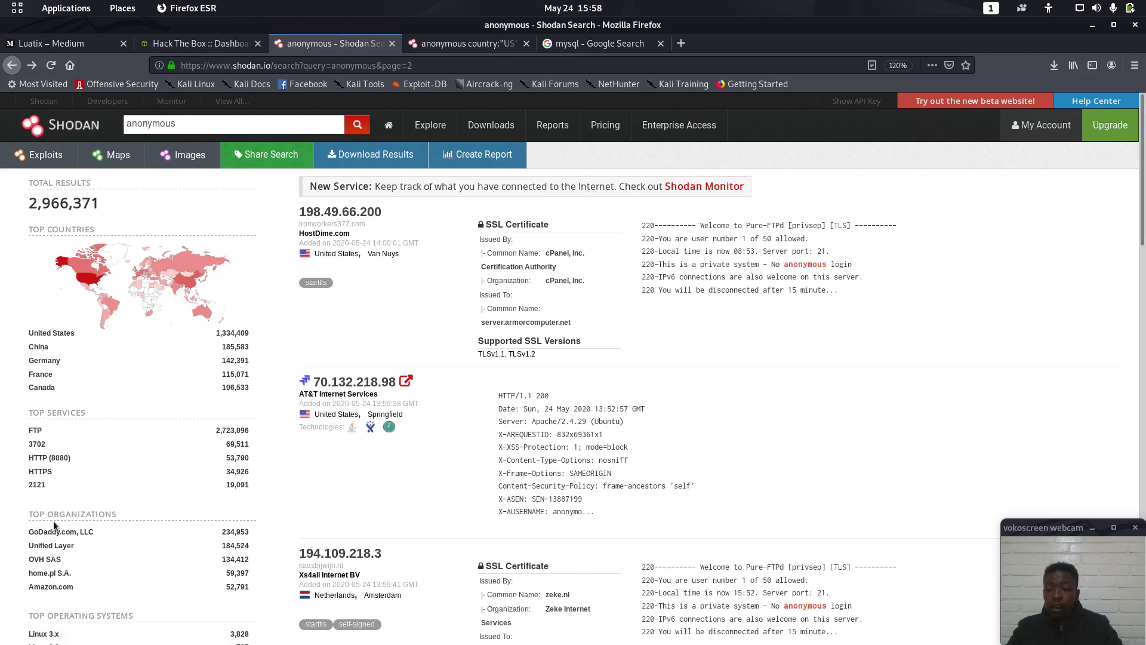
{"action": "scroll", "coordinate": [81, 491], "scroll_direction": "down", "scroll_amount": 4}
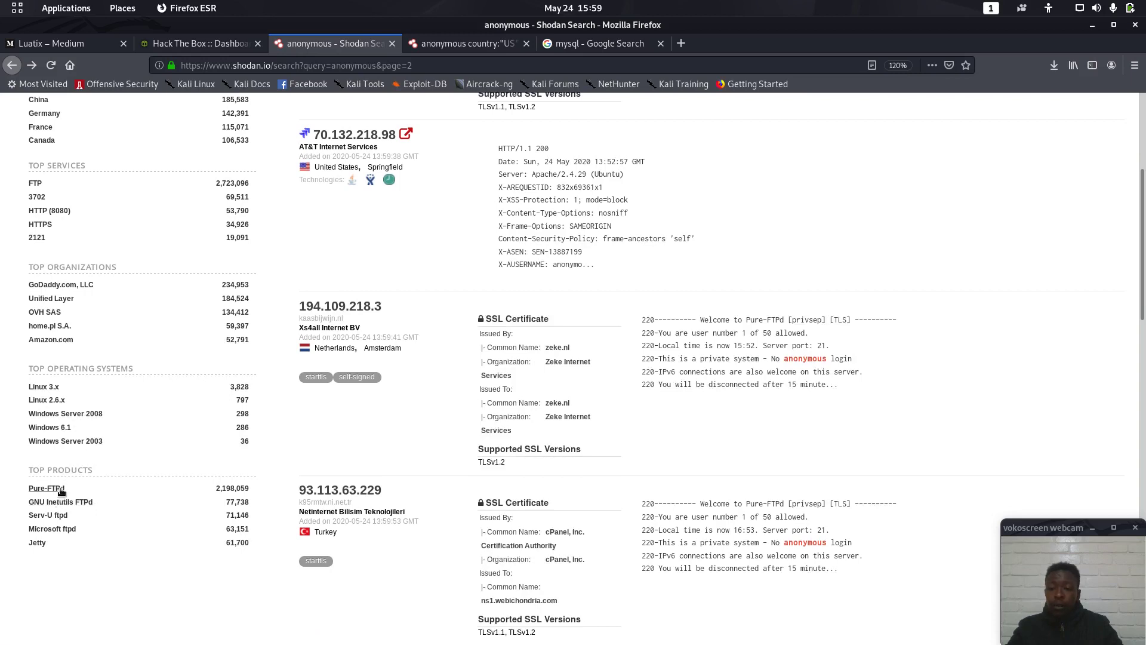
{"action": "scroll", "coordinate": [134, 522], "scroll_direction": "up", "scroll_amount": 3}
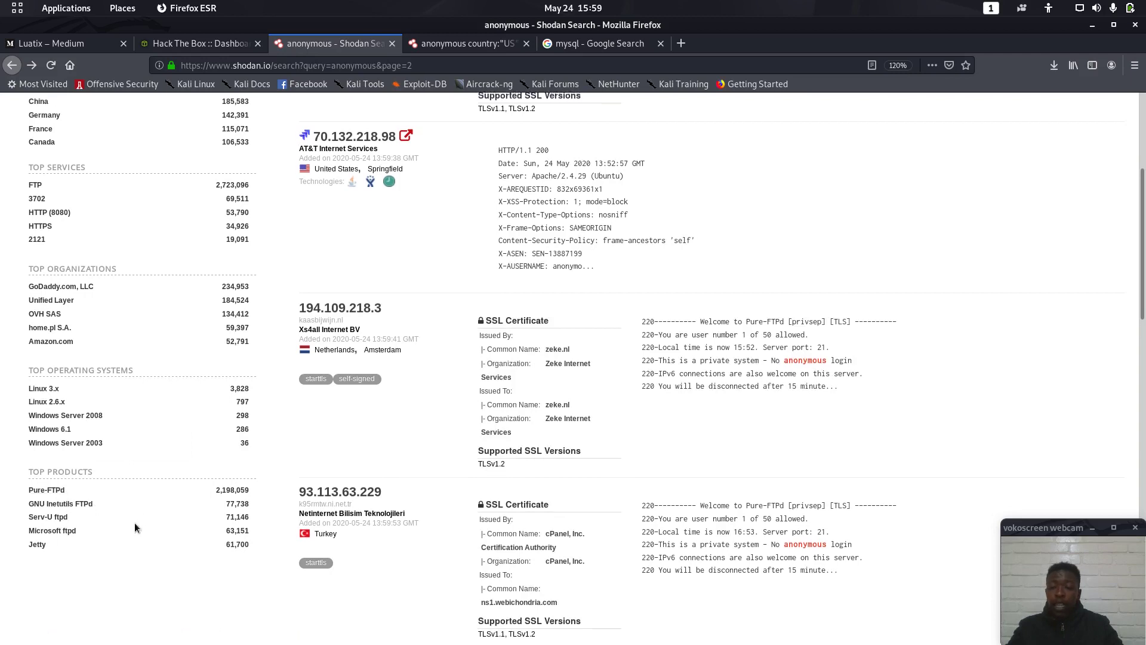
{"action": "scroll", "coordinate": [135, 522], "scroll_direction": "up", "scroll_amount": 2}
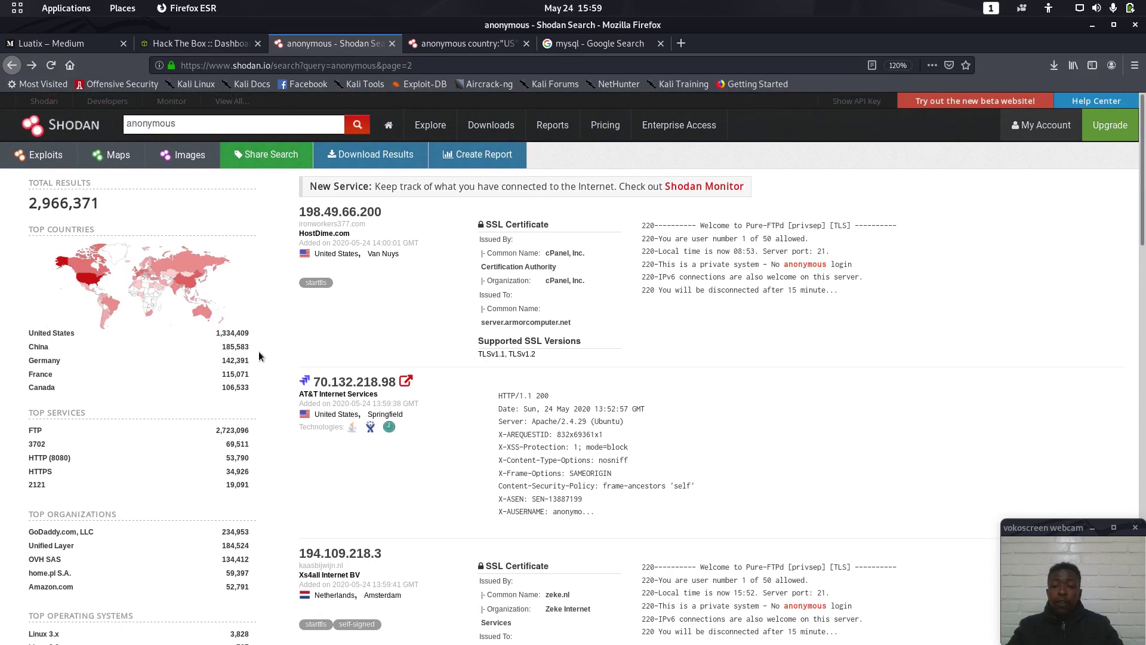
Step: Go back to page 1 of the 'anonymous' results and scroll down the listings
{"action": "left_click", "coordinate": [341, 212]}
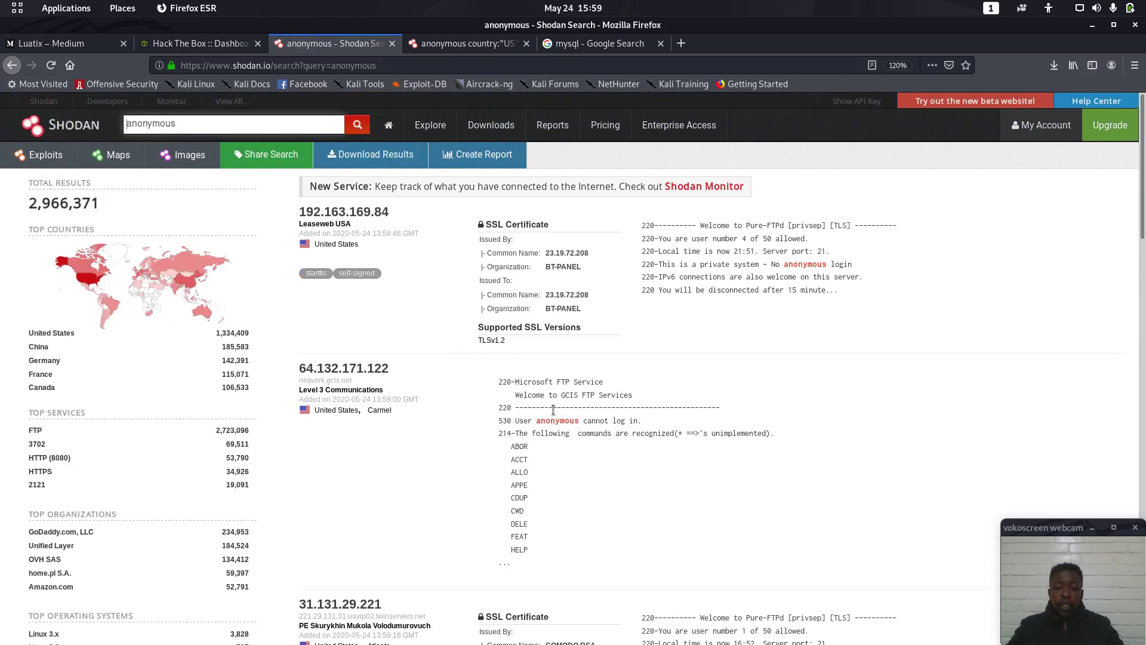
{"action": "scroll", "coordinate": [554, 409], "scroll_direction": "down", "scroll_amount": 5}
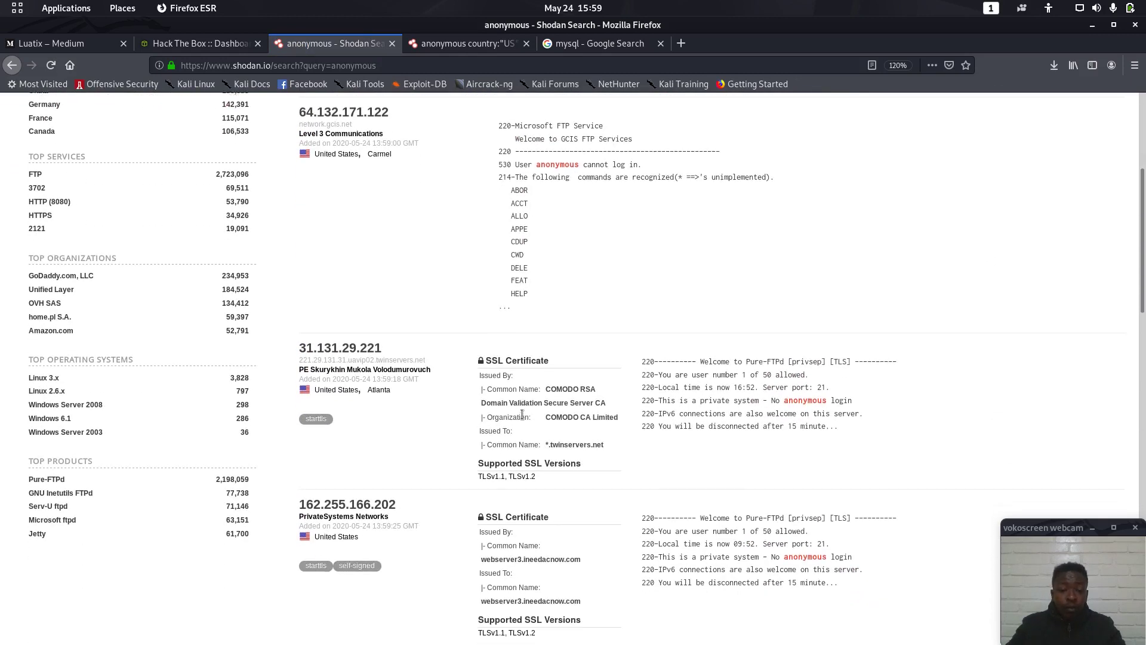
{"action": "scroll", "coordinate": [522, 414], "scroll_direction": "down", "scroll_amount": 3}
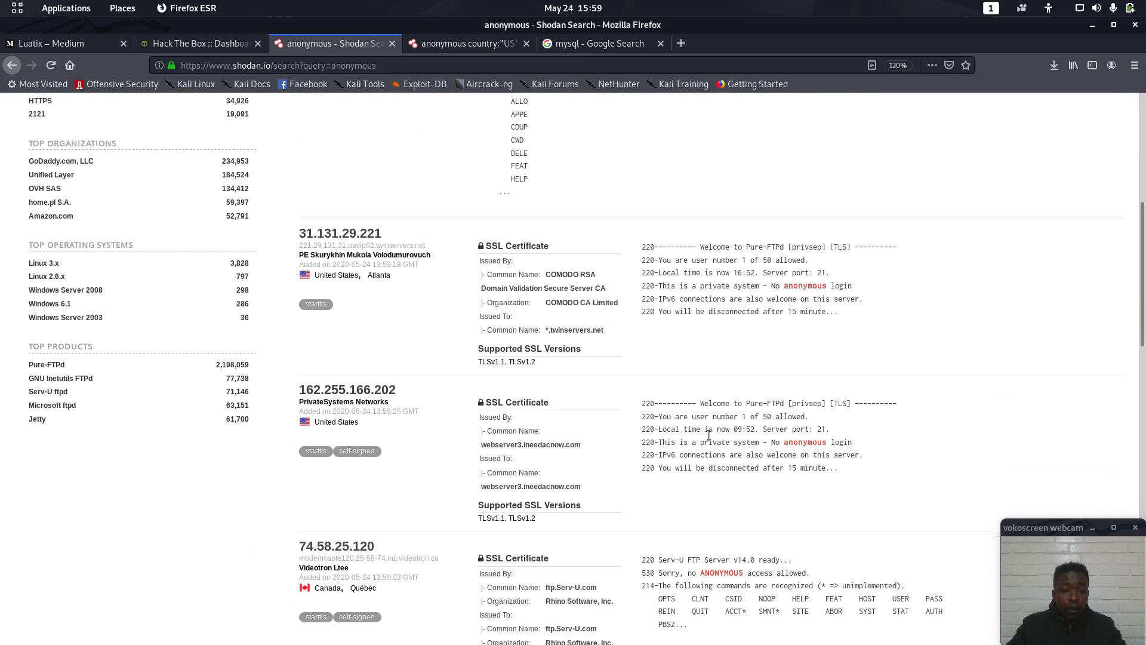
{"action": "scroll", "coordinate": [734, 418], "scroll_direction": "down", "scroll_amount": 4}
{"action": "scroll", "coordinate": [759, 376], "scroll_direction": "down", "scroll_amount": 7}
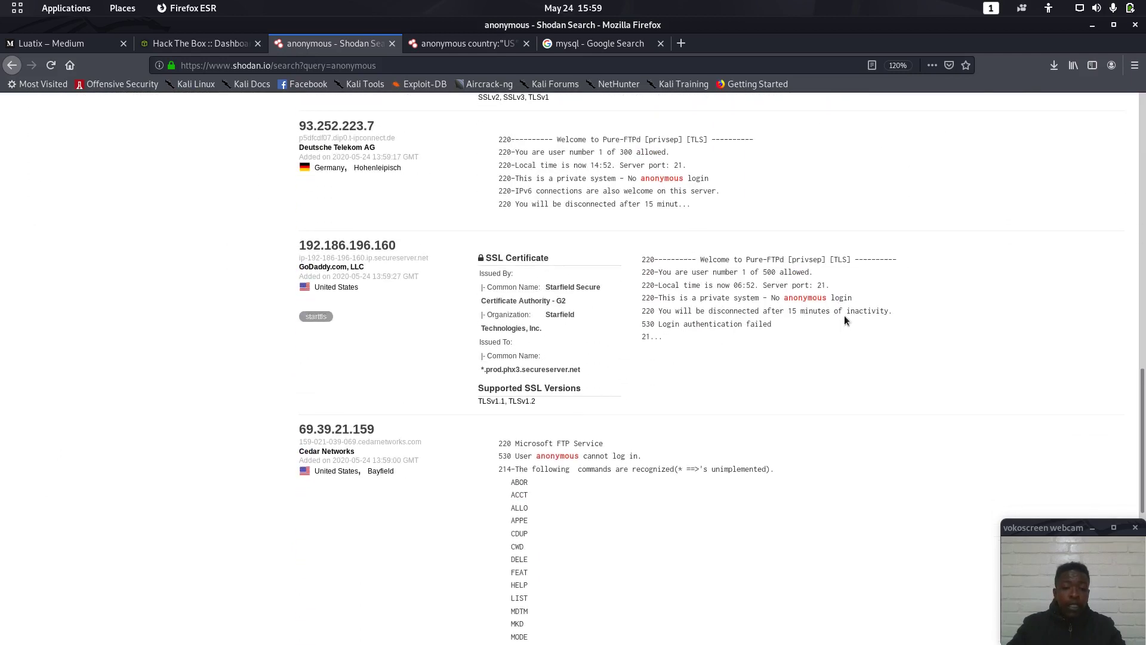
{"action": "scroll", "coordinate": [645, 400], "scroll_direction": "down", "scroll_amount": 4}
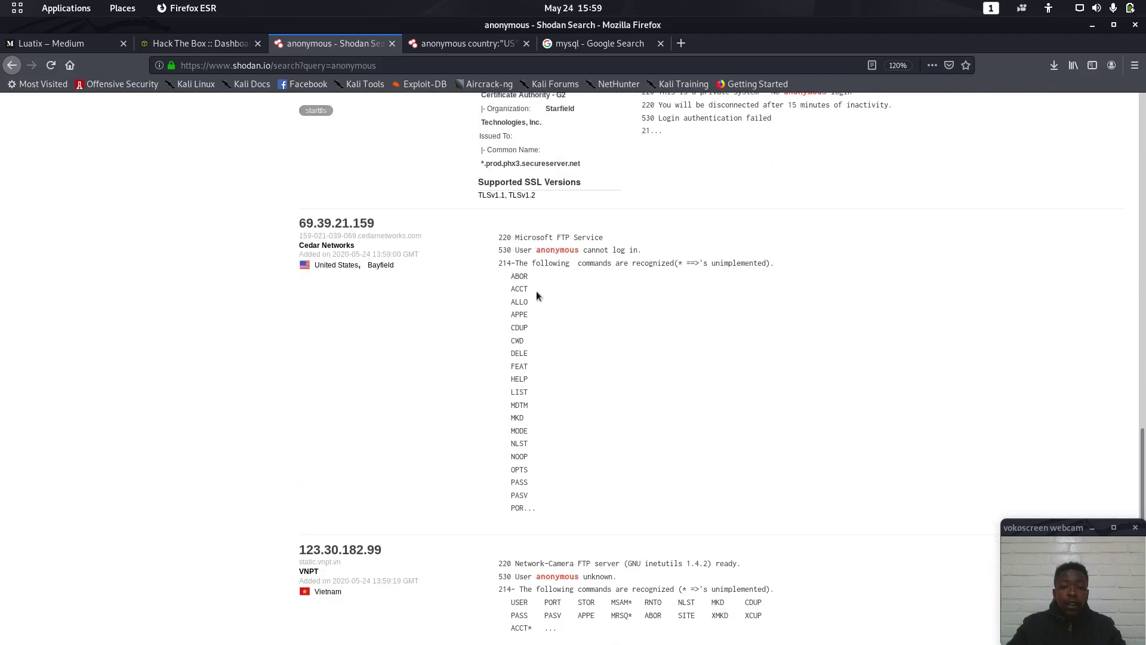
Step: Highlight the 530 anonymous login refusal and 'User anonymous unknown' banner lines
{"action": "left_click_drag", "start_coordinate": [518, 252], "coordinate": [675, 255]}
{"action": "left_click", "coordinate": [683, 255]}
{"action": "left_click_drag", "start_coordinate": [534, 250], "coordinate": [558, 251]}
{"action": "left_click", "coordinate": [551, 251]}
{"action": "scroll", "coordinate": [558, 412], "scroll_direction": "down", "scroll_amount": 4}
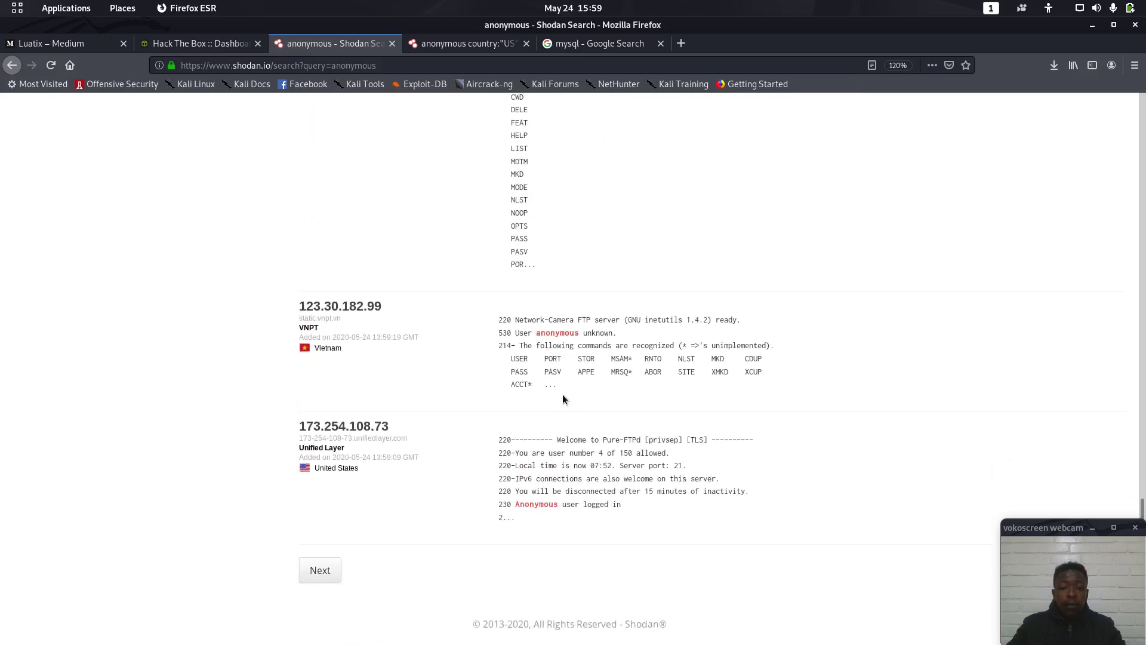
{"action": "left_click_drag", "start_coordinate": [518, 333], "coordinate": [624, 339]}
{"action": "left_click", "coordinate": [573, 343]}
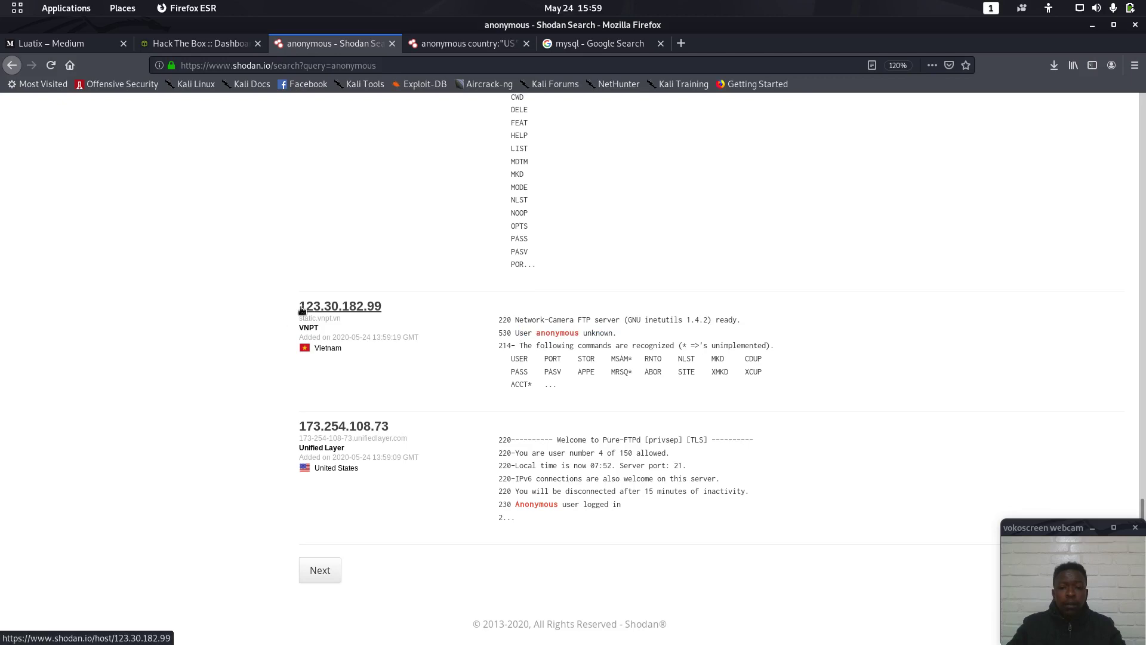
Step: Copy the IP address 123.30.182.99 from its result
{"action": "mouse_move", "coordinate": [297, 307]}
{"action": "left_mouse_down"}
{"action": "mouse_move", "coordinate": [370, 306]}
{"action": "mouse_move", "coordinate": [292, 302]}
{"action": "mouse_move", "coordinate": [314, 295]}
{"action": "mouse_move", "coordinate": [395, 296]}
{"action": "mouse_move", "coordinate": [301, 305]}
{"action": "left_mouse_up"}
{"action": "left_click", "coordinate": [390, 307]}
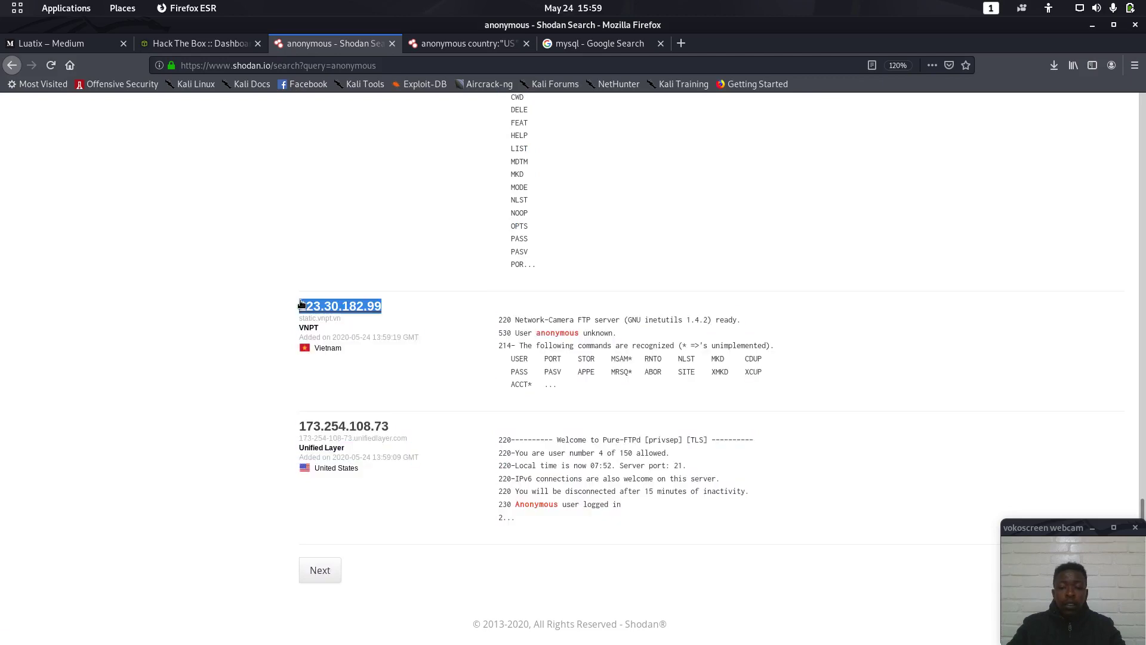
{"action": "right_click", "coordinate": [316, 302]}
{"action": "left_click", "coordinate": [342, 311]}
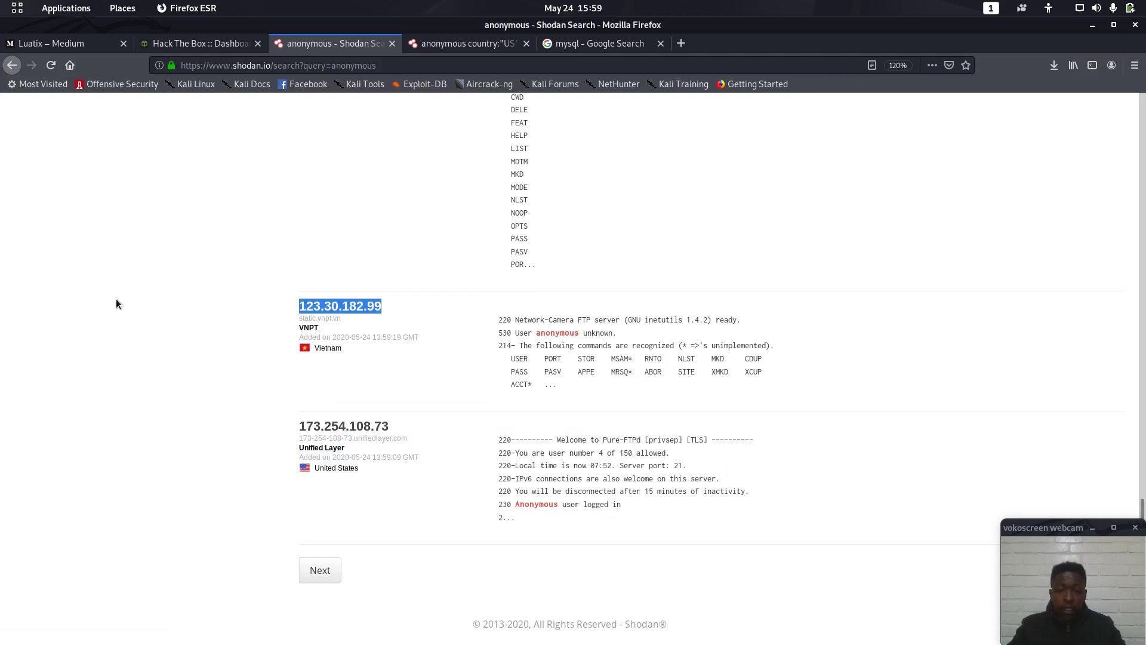
Step: Bring Terminal forward, check the msfconsole tab, then return to the nmap tab
{"action": "mouse_move", "coordinate": [2, 284]}
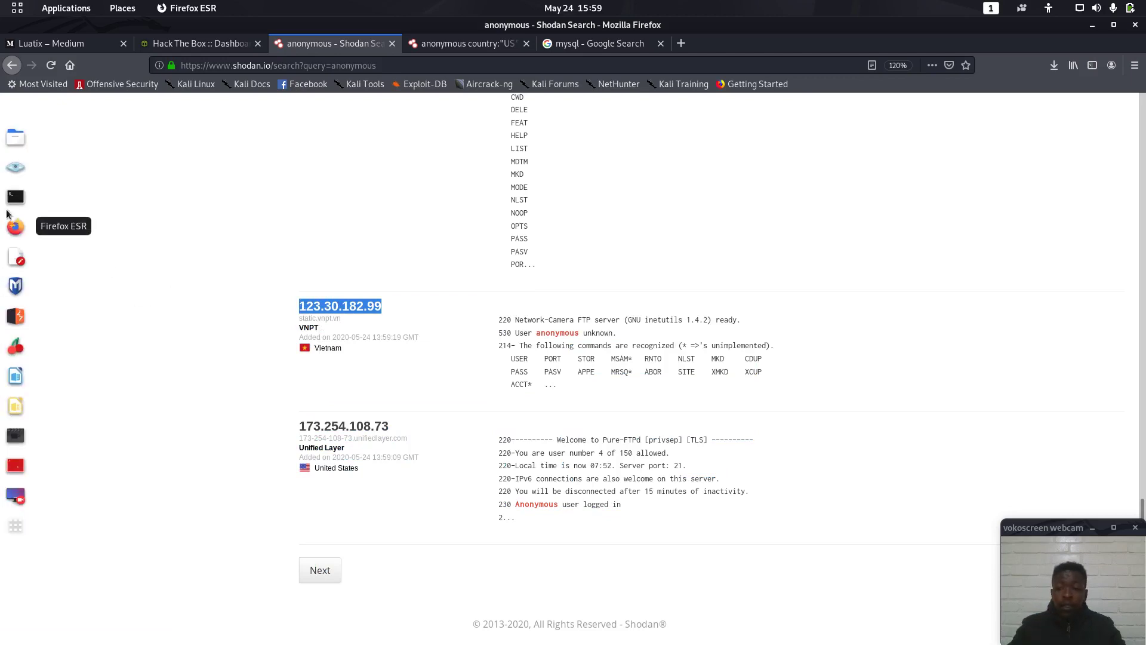
{"action": "left_click", "coordinate": [15, 197]}
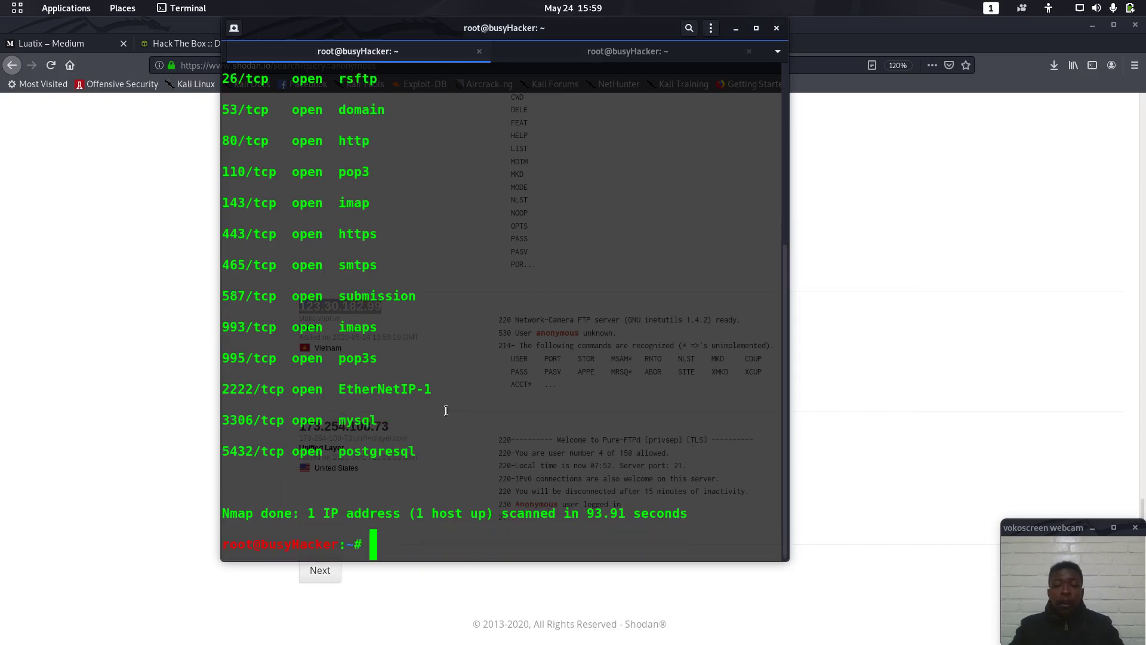
{"action": "left_click", "coordinate": [627, 51]}
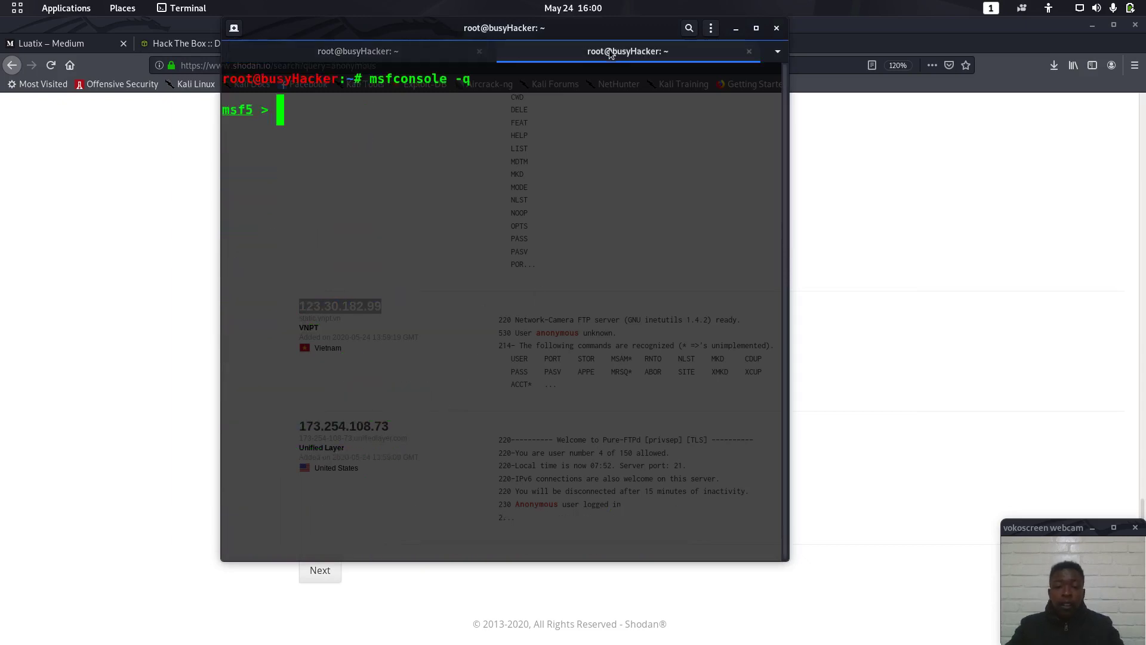
{"action": "left_click", "coordinate": [358, 52]}
Step: Copy the scanned host IP 173.254.108.73 from the nmap command
{"action": "scroll", "coordinate": [461, 352], "scroll_direction": "up", "scroll_amount": 3}
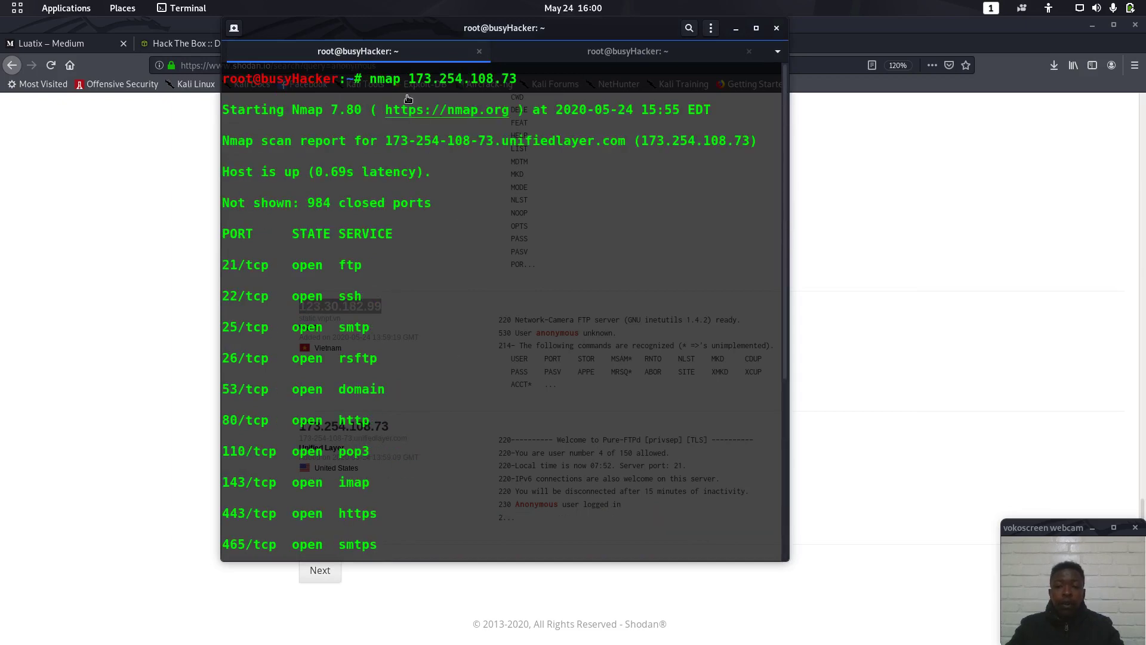
{"action": "mouse_move", "coordinate": [408, 78]}
{"action": "left_mouse_down"}
{"action": "mouse_move", "coordinate": [518, 78]}
{"action": "mouse_move", "coordinate": [409, 76]}
{"action": "left_mouse_up"}
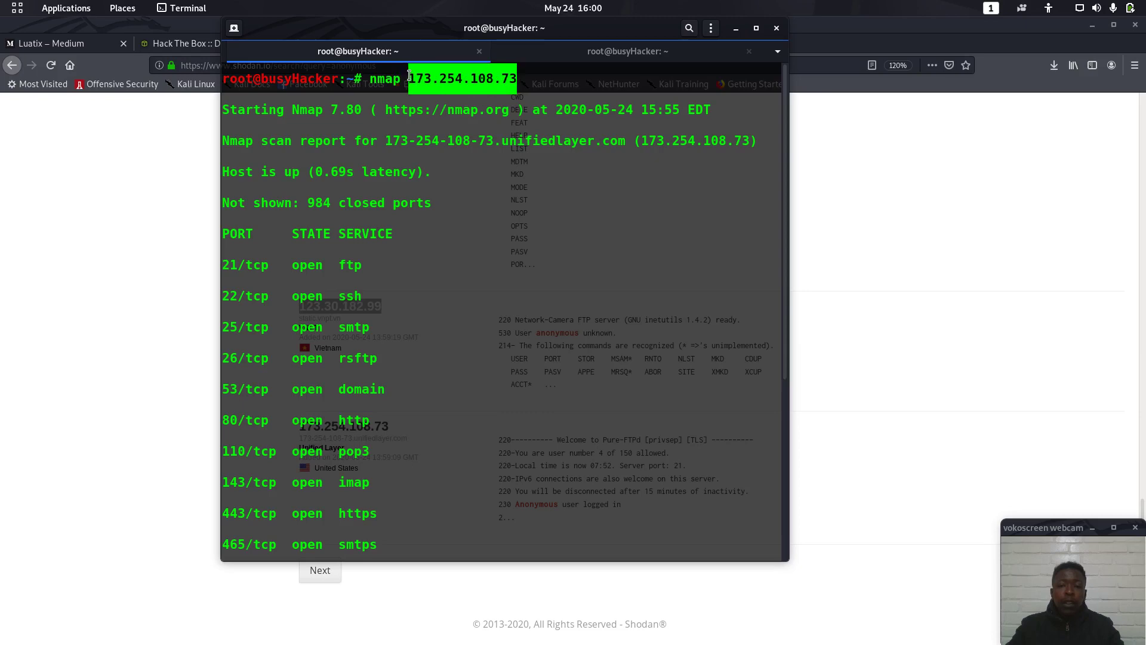
{"action": "right_click", "coordinate": [422, 76]}
{"action": "left_click", "coordinate": [454, 109]}
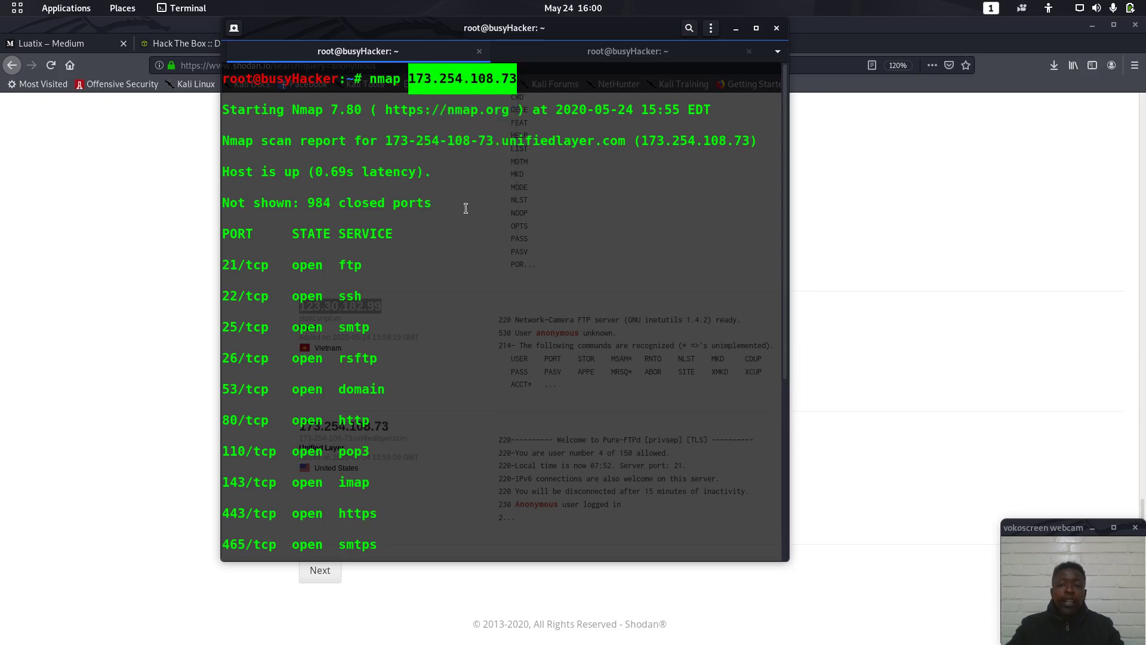
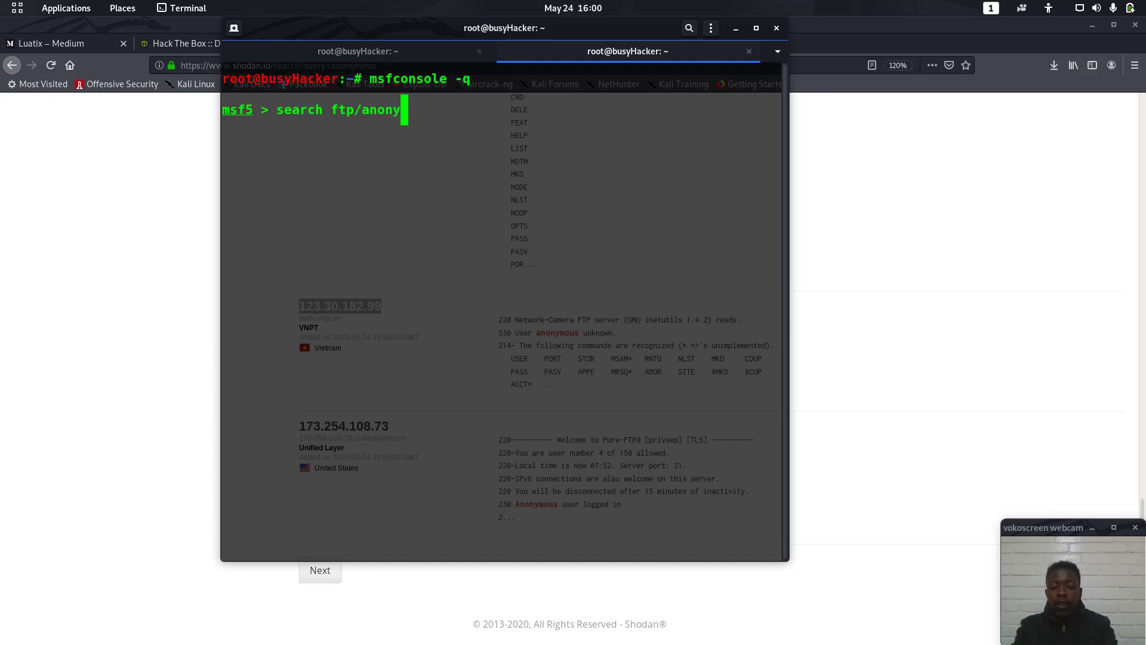
Step: Run the ftp/anonymous search, copy the auxiliary/scanner/ftp/anonymous path, and begin a 'use' command
{"action": "key", "text": "Return"}
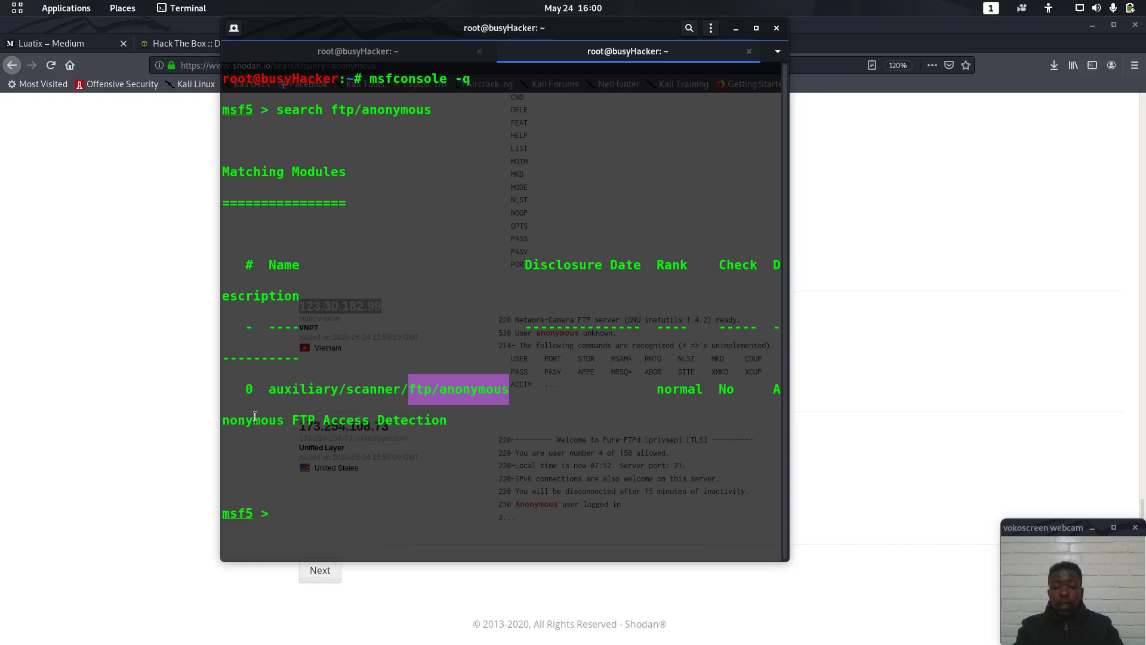
{"action": "left_click_drag", "start_coordinate": [269, 387], "coordinate": [508, 387]}
{"action": "right_click", "coordinate": [507, 387]}
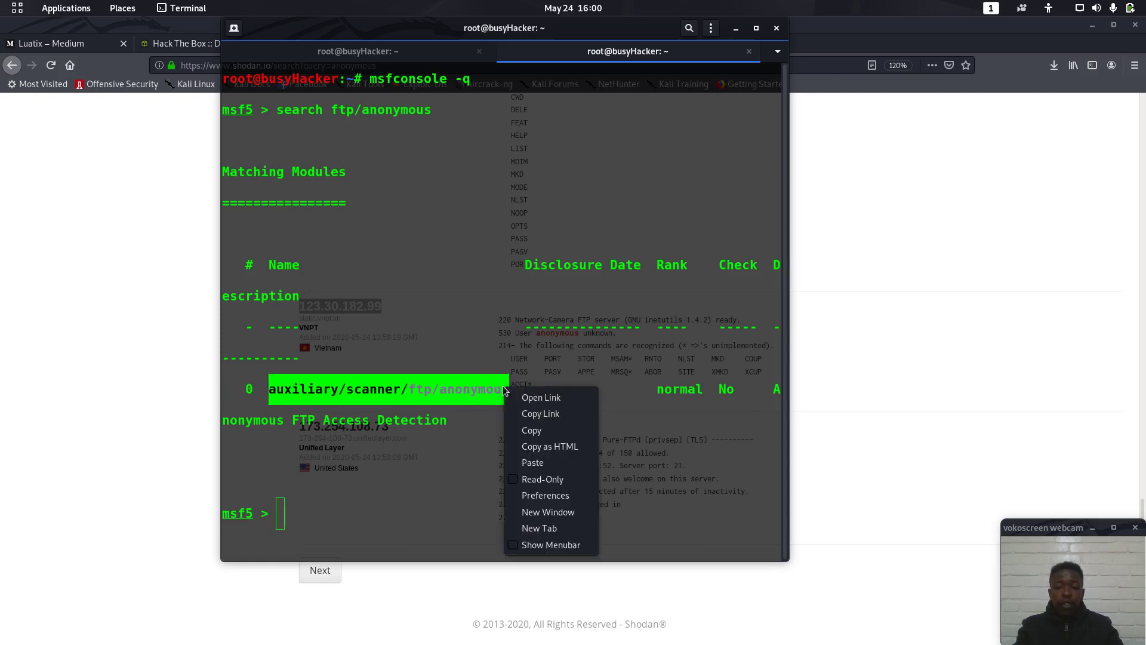
{"action": "left_click", "coordinate": [526, 431]}
{"action": "left_click", "coordinate": [344, 514]}
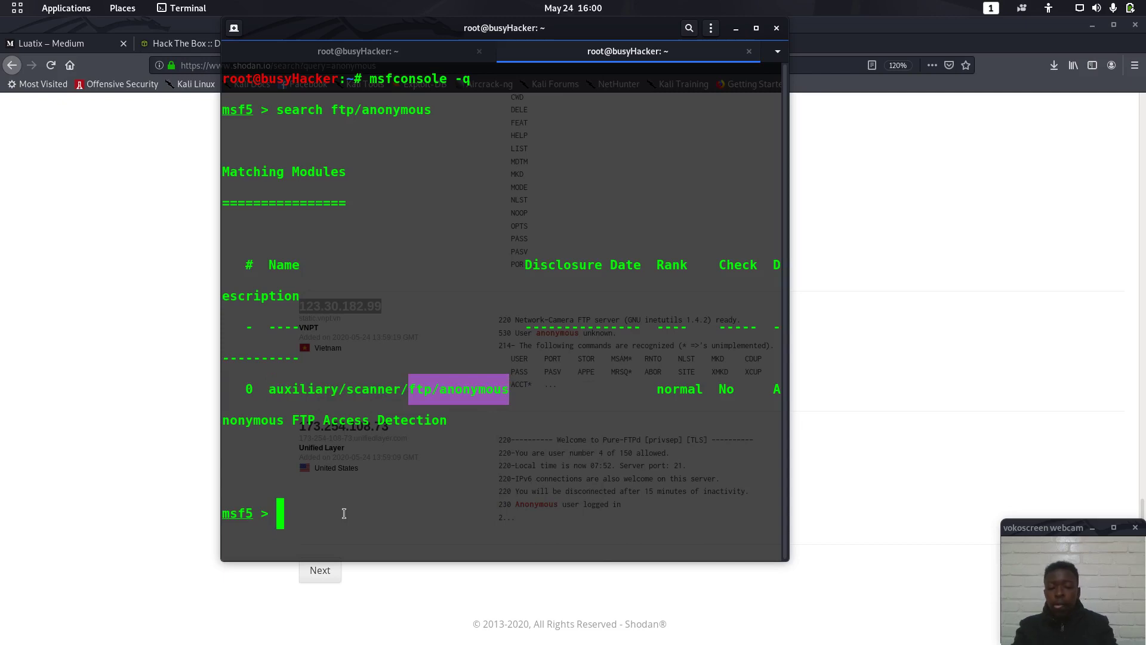
{"action": "type", "text": "use"}
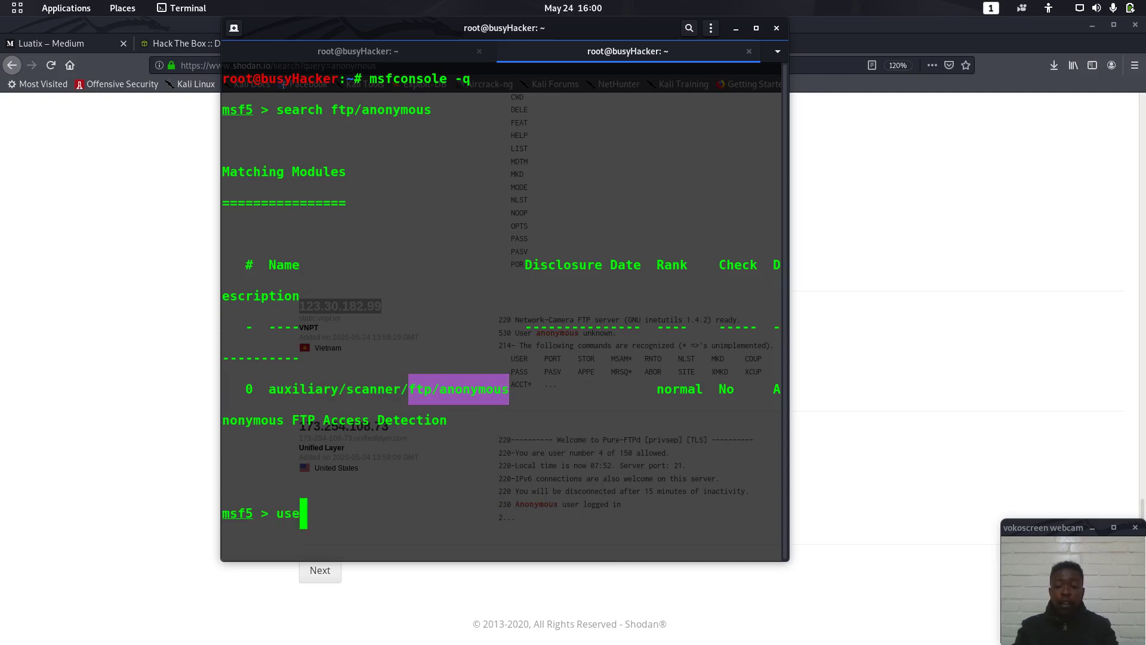
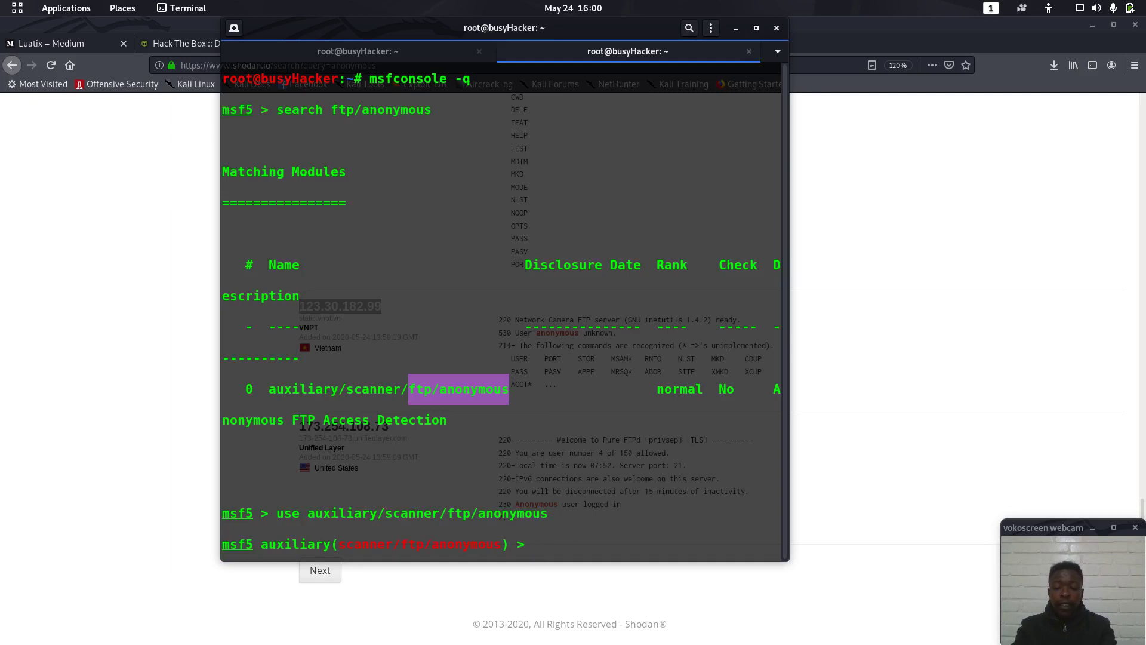
Step: Type options to list the anonymous FTP scanner's settings: FTPPASS, FTPUSER, RHOSTS, RPORT 21, THREADS 1
{"action": "type", "text": "options"}
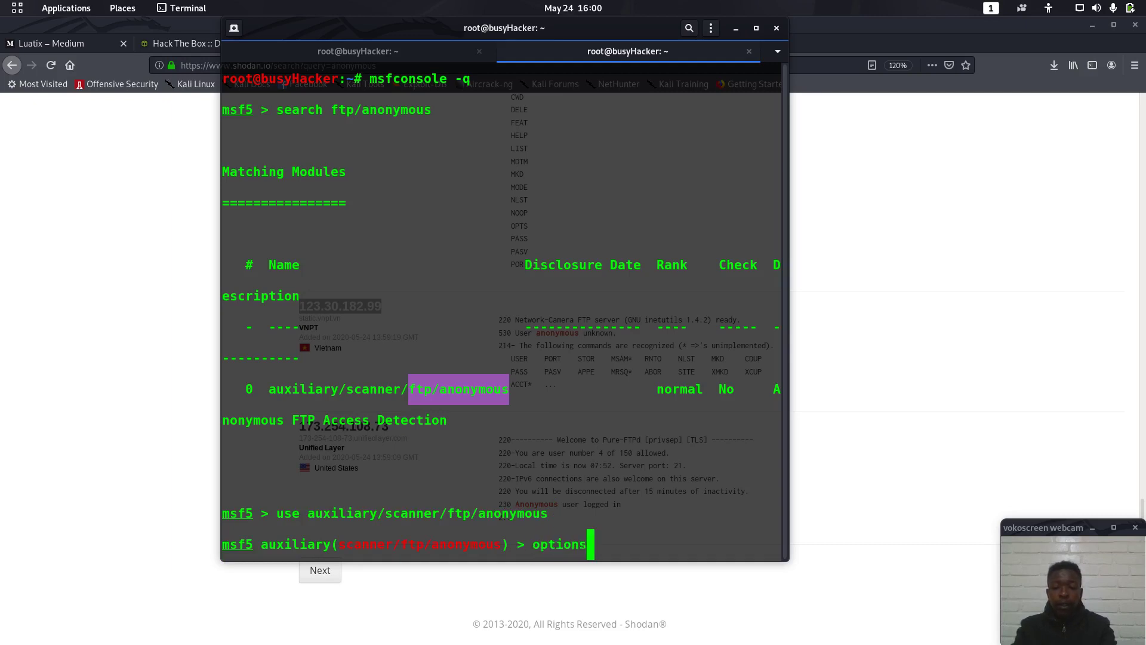
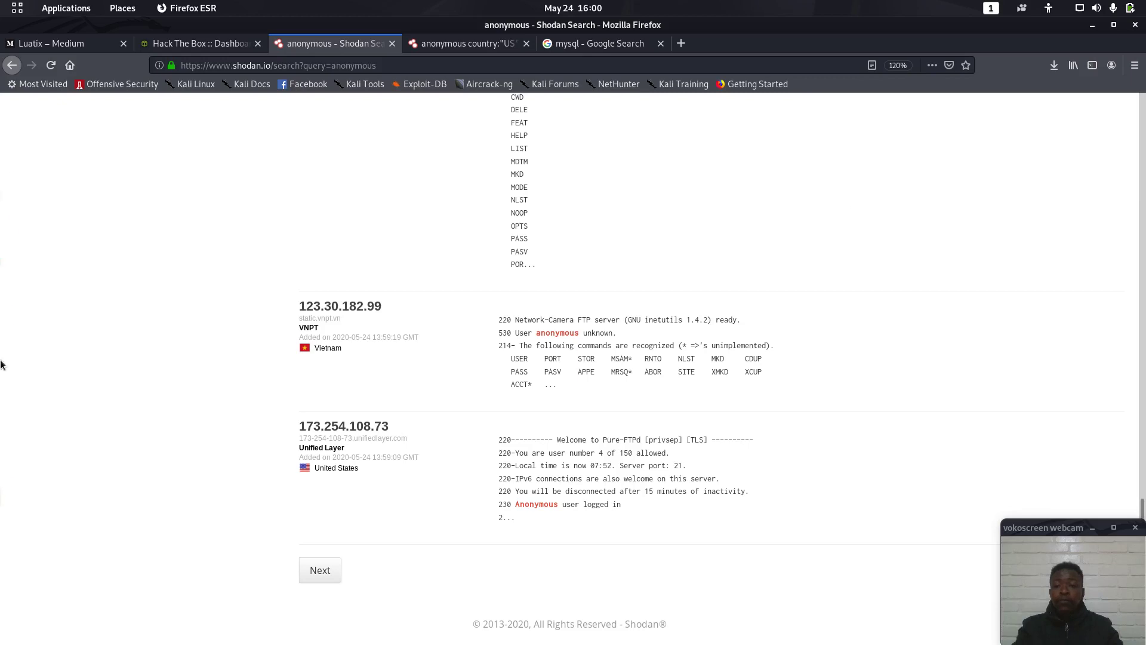
Step: Switch to the nmap Terminal and select 173.254.108.73 in the command to copy it
{"action": "mouse_move", "coordinate": [1, 364]}
{"action": "left_click", "coordinate": [15, 198]}
{"action": "left_click", "coordinate": [378, 53]}
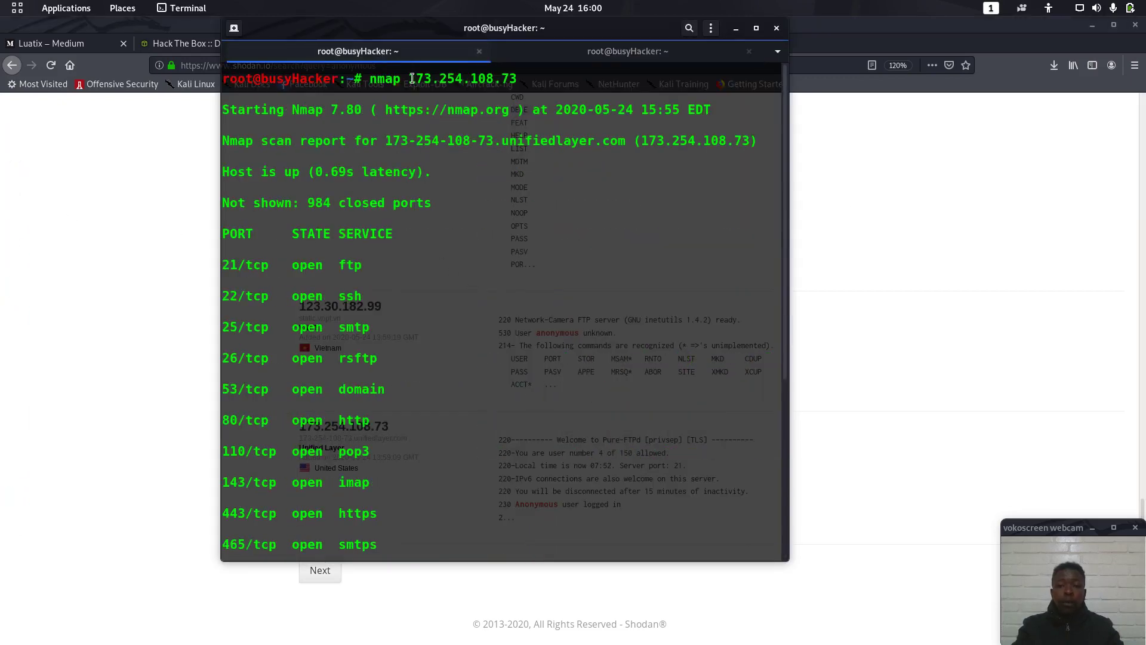
{"action": "left_click_drag", "start_coordinate": [412, 78], "coordinate": [516, 79]}
{"action": "right_click", "coordinate": [505, 79]}
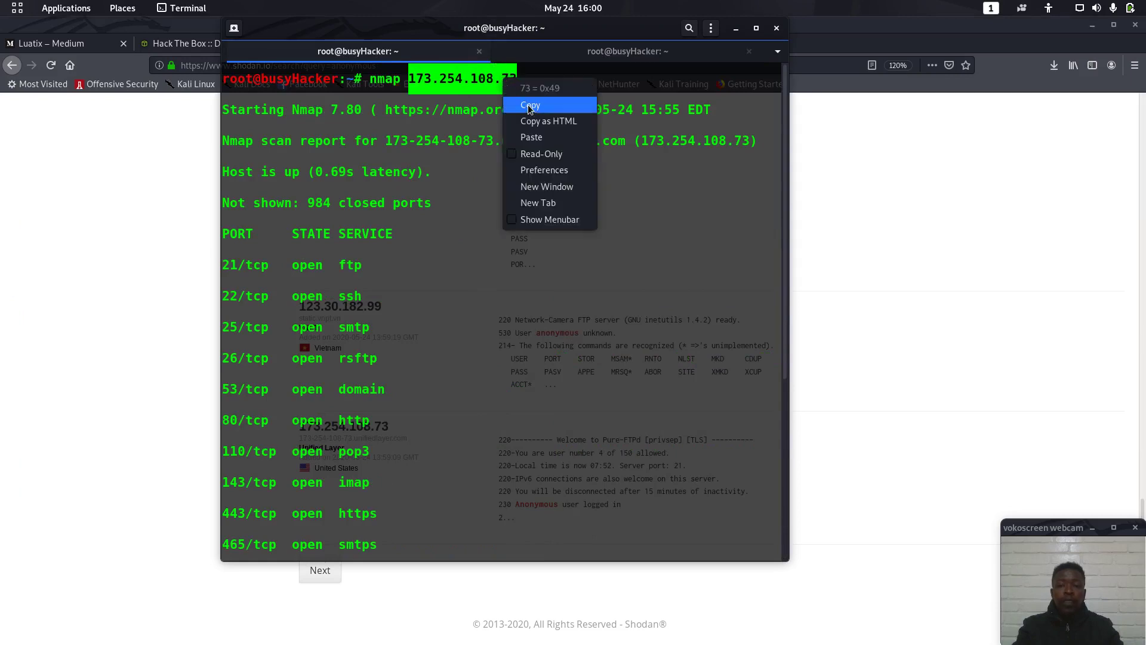
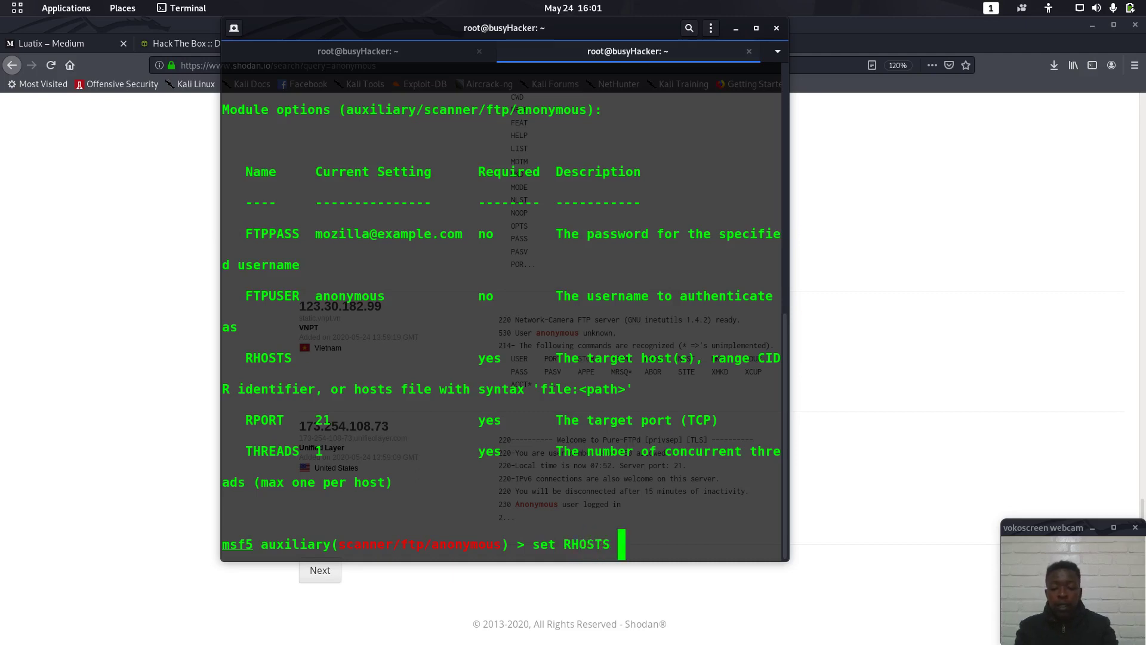
Step: Set RHOSTS of the auxiliary/scanner/ftp/anonymous module to 173.254.108.73
{"action": "key", "text": "Return"}
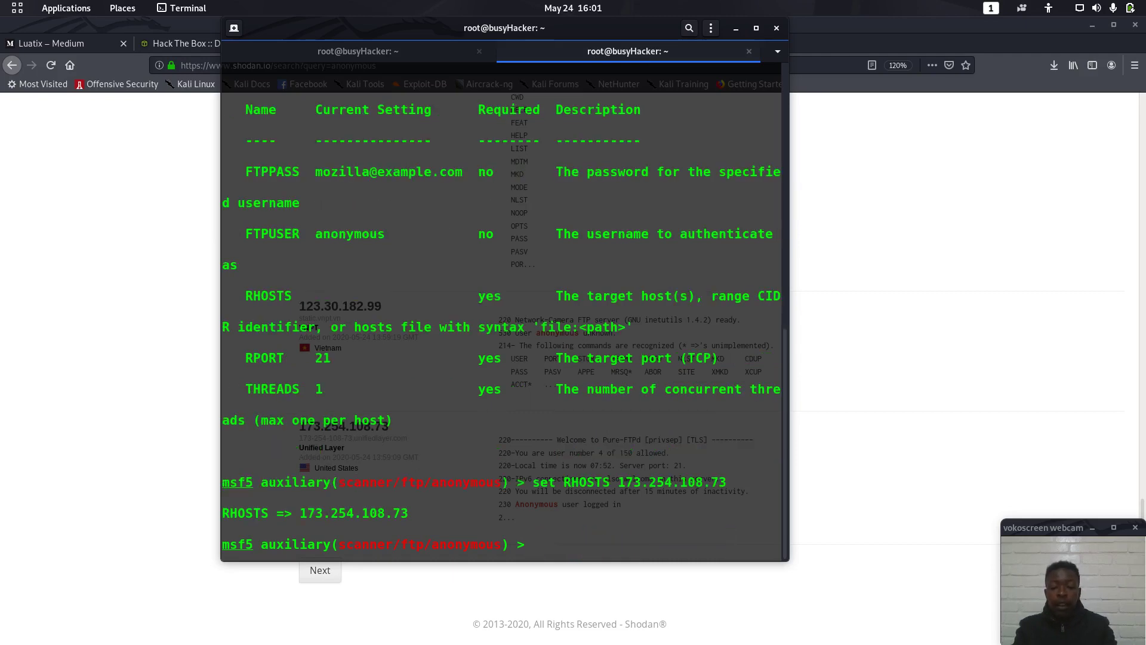
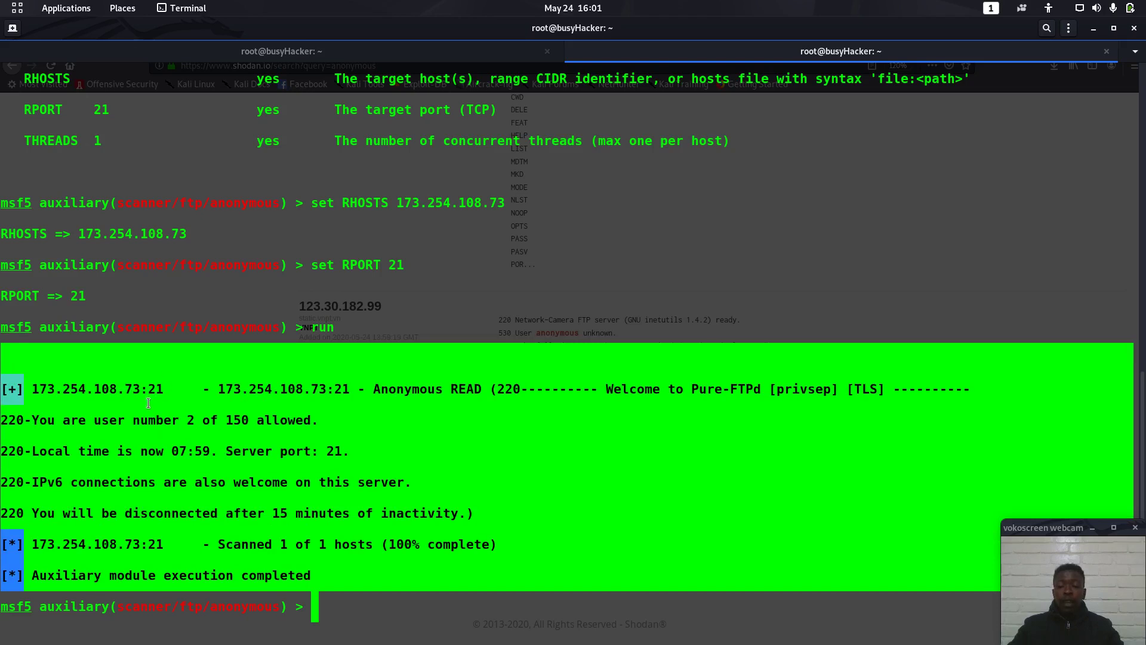
Step: Clear the text selection on the msfconsole scan output for 173.254.108.73
{"action": "left_click", "coordinate": [147, 407]}
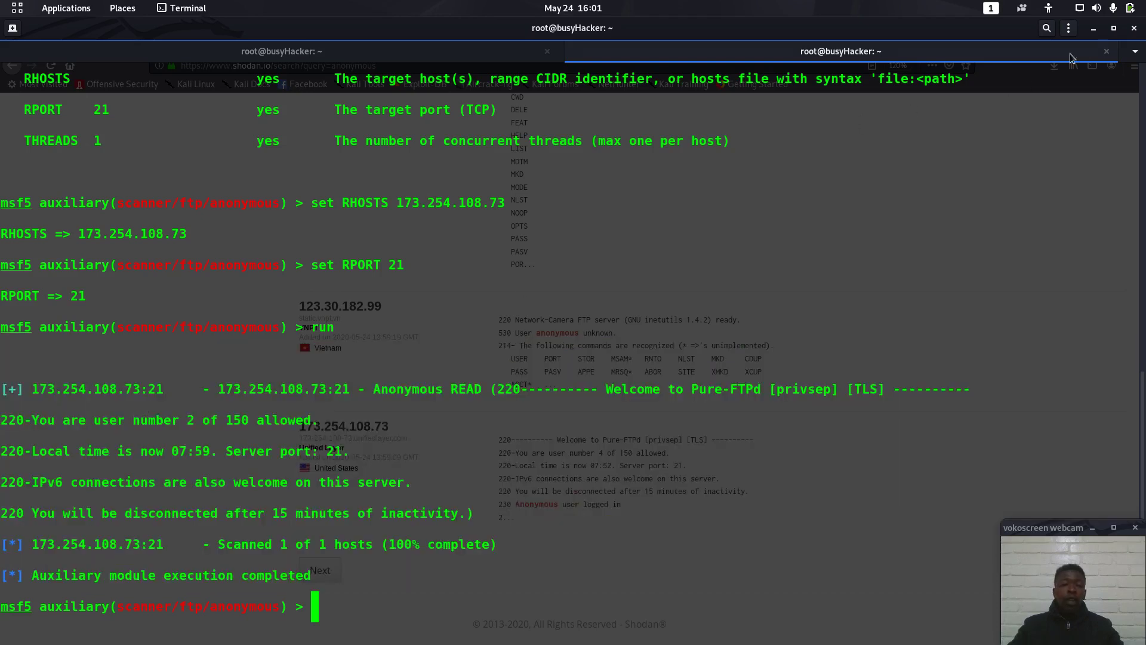
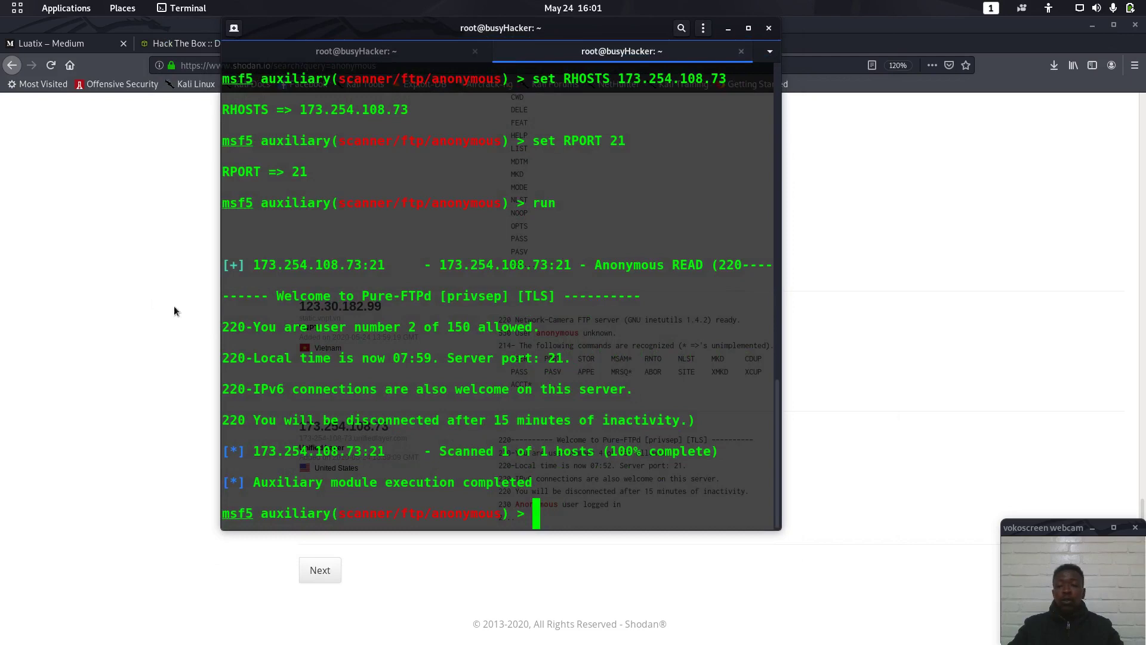
Step: Bring the Firefox window with the Shodan anonymous search results in front of the terminal
{"action": "left_click", "coordinate": [102, 286]}
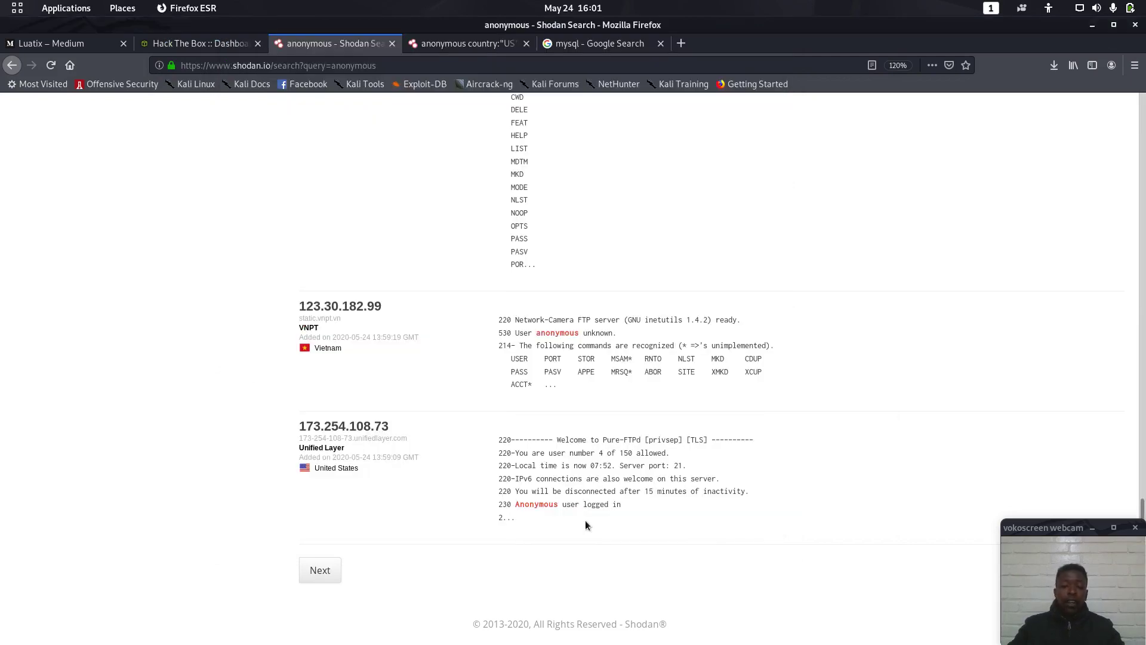
Step: Review page 1's FTP banners, including Pure-FTPd welcome text, then load results page 2
{"action": "scroll", "coordinate": [504, 537], "scroll_direction": "up", "scroll_amount": 15}
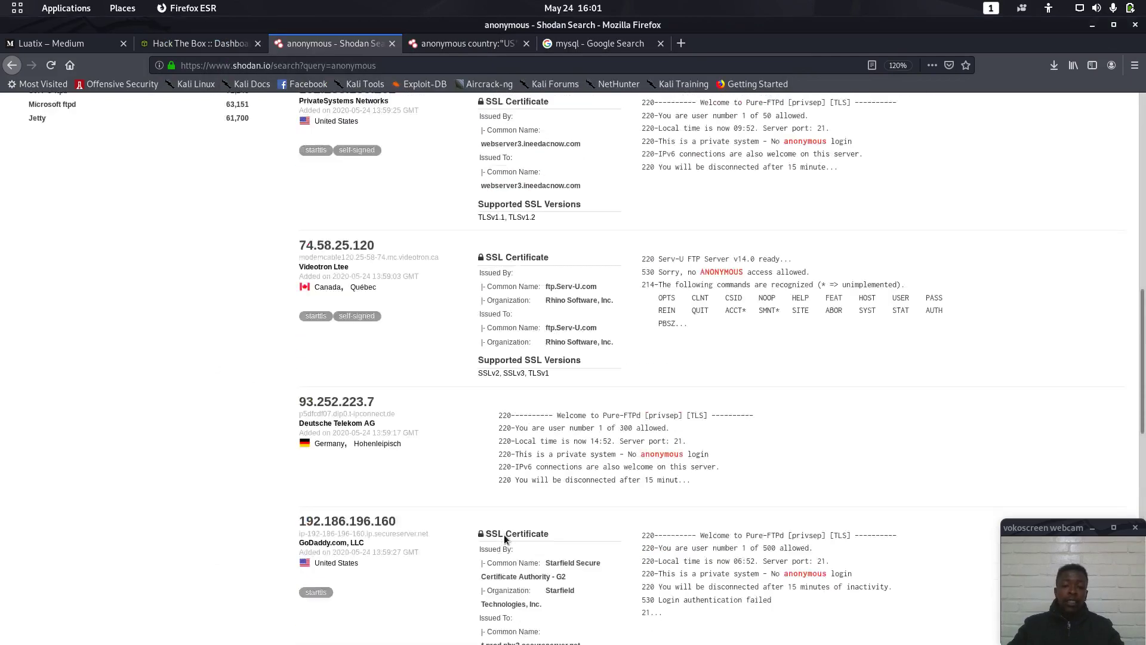
{"action": "scroll", "coordinate": [504, 537], "scroll_direction": "up", "scroll_amount": 10}
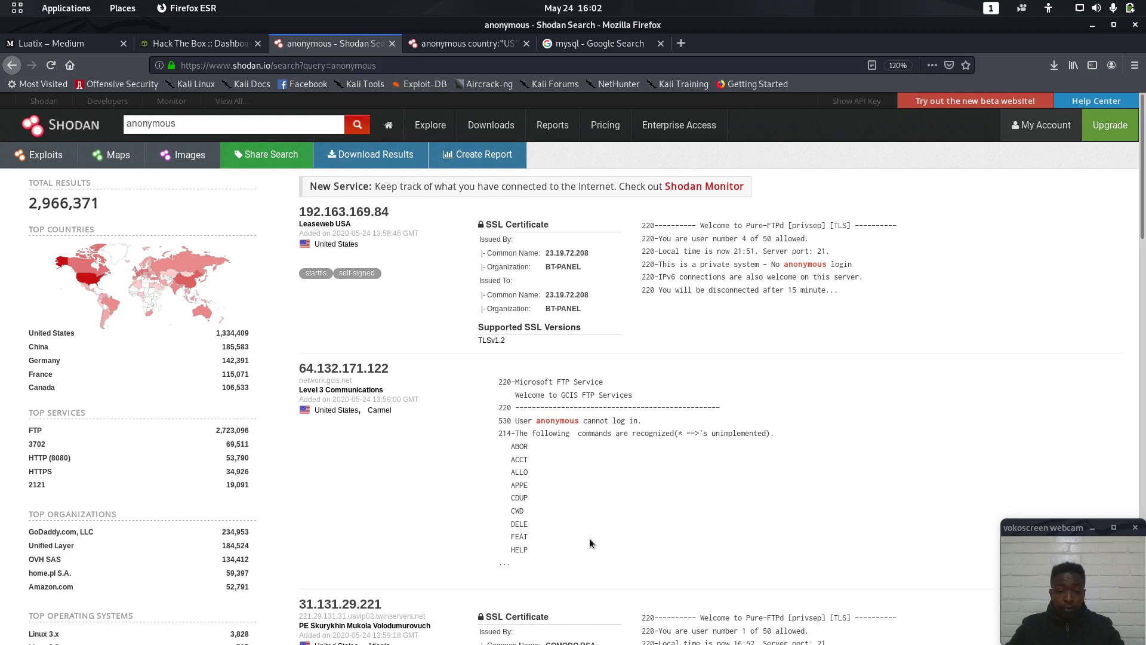
{"action": "scroll", "coordinate": [589, 538], "scroll_direction": "down", "scroll_amount": 10}
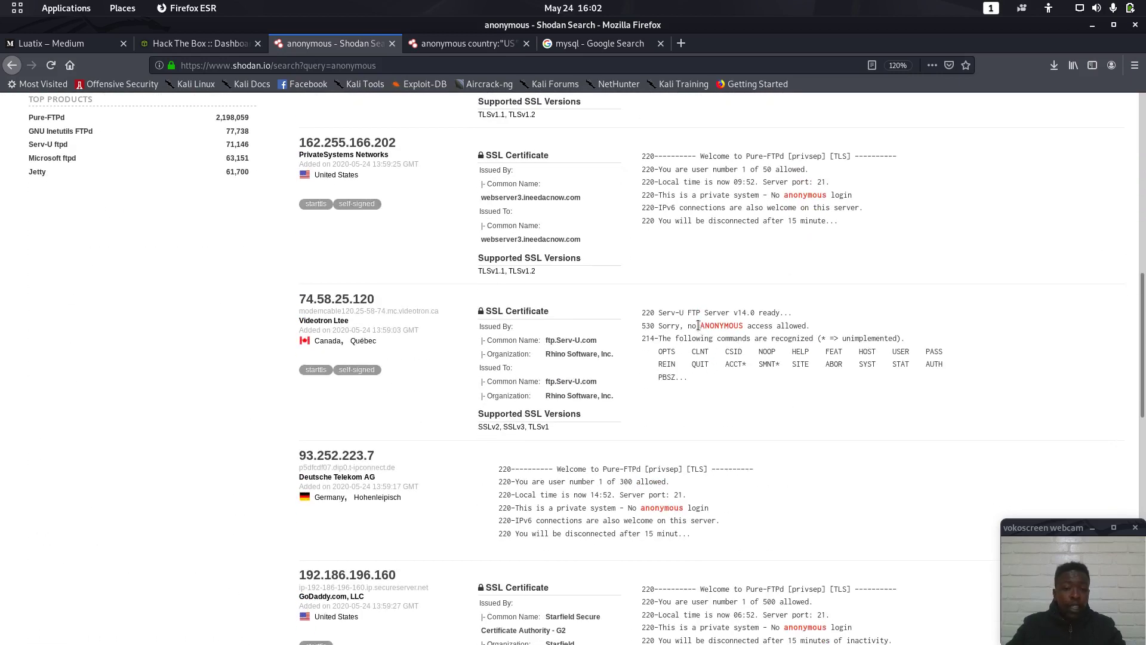
{"action": "left_click_drag", "start_coordinate": [698, 326], "coordinate": [796, 326]}
{"action": "left_click", "coordinate": [794, 326]}
{"action": "scroll", "coordinate": [670, 509], "scroll_direction": "down", "scroll_amount": 4}
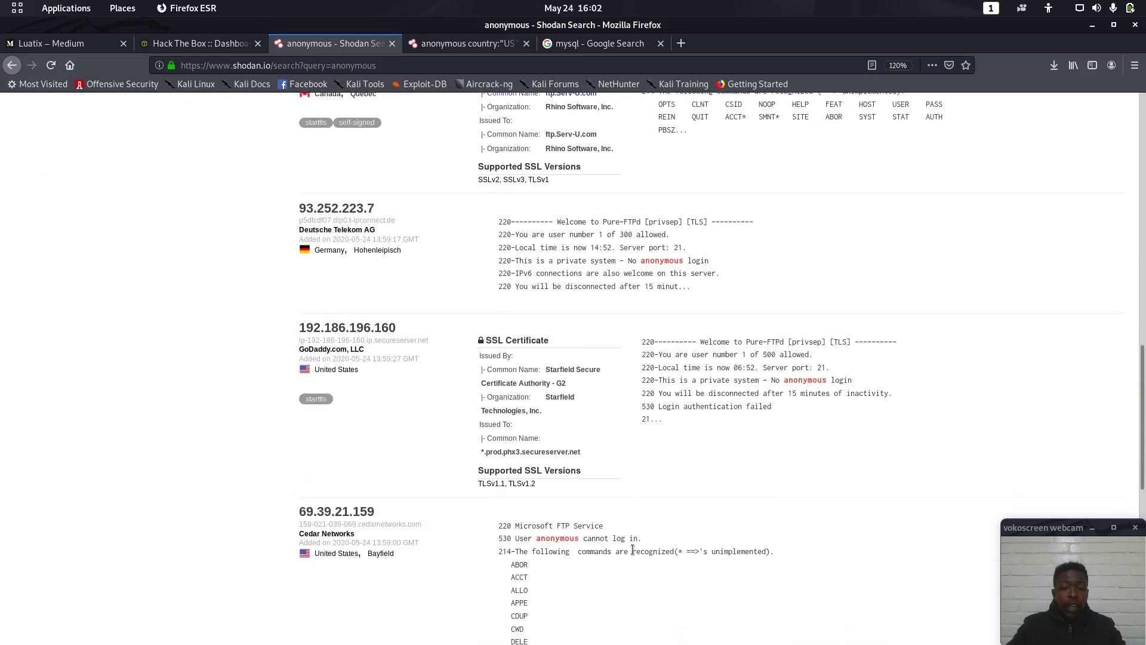
{"action": "scroll", "coordinate": [768, 466], "scroll_direction": "down", "scroll_amount": 5}
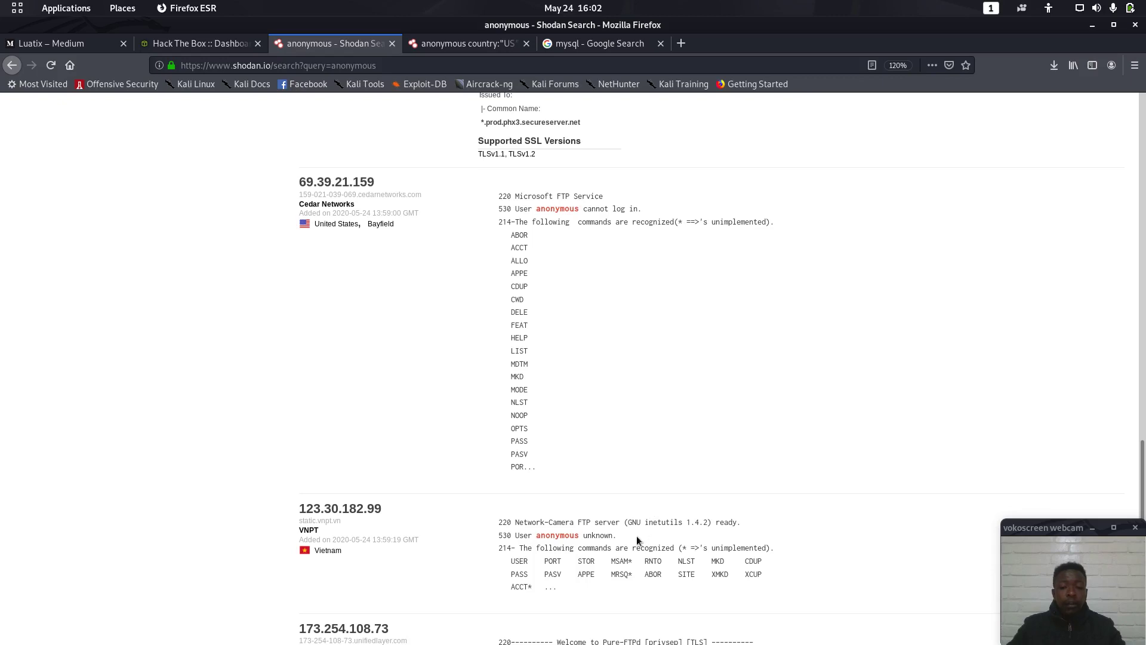
{"action": "scroll", "coordinate": [619, 551], "scroll_direction": "down", "scroll_amount": 3}
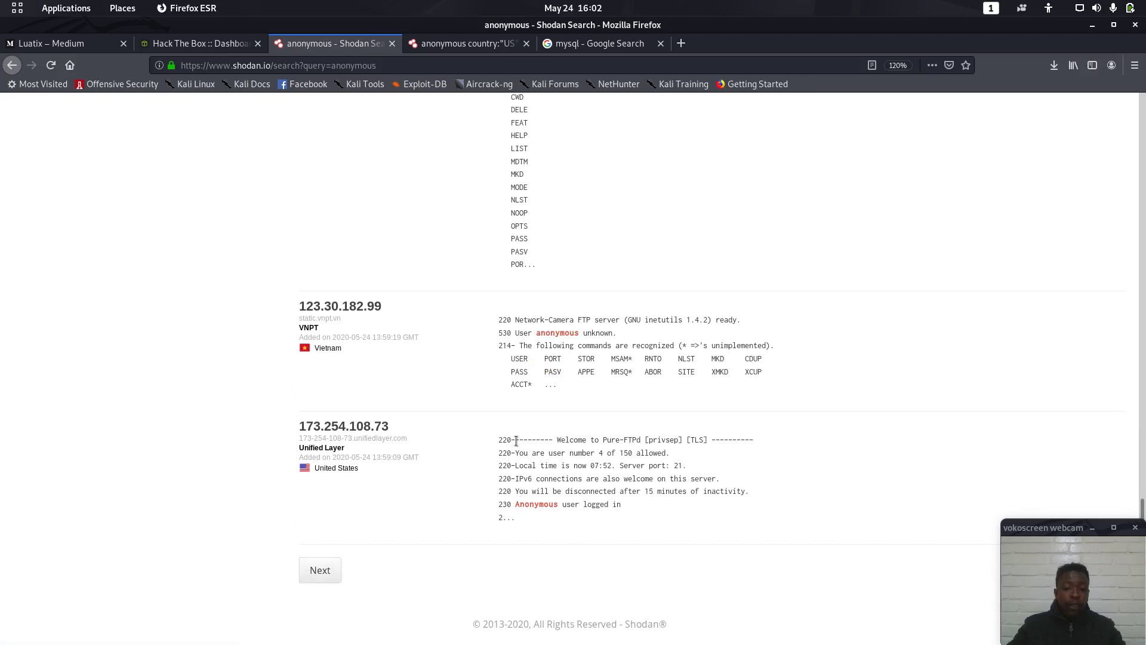
{"action": "left_click_drag", "start_coordinate": [517, 441], "coordinate": [557, 486]}
{"action": "left_click", "coordinate": [558, 483]}
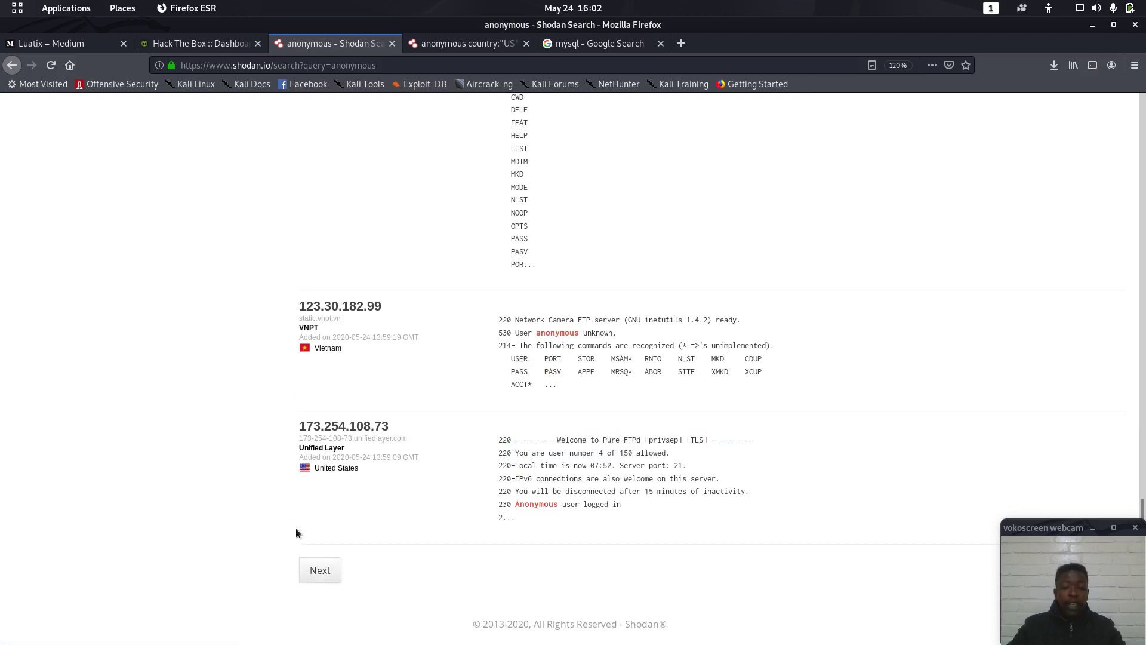
{"action": "left_click", "coordinate": [328, 575]}
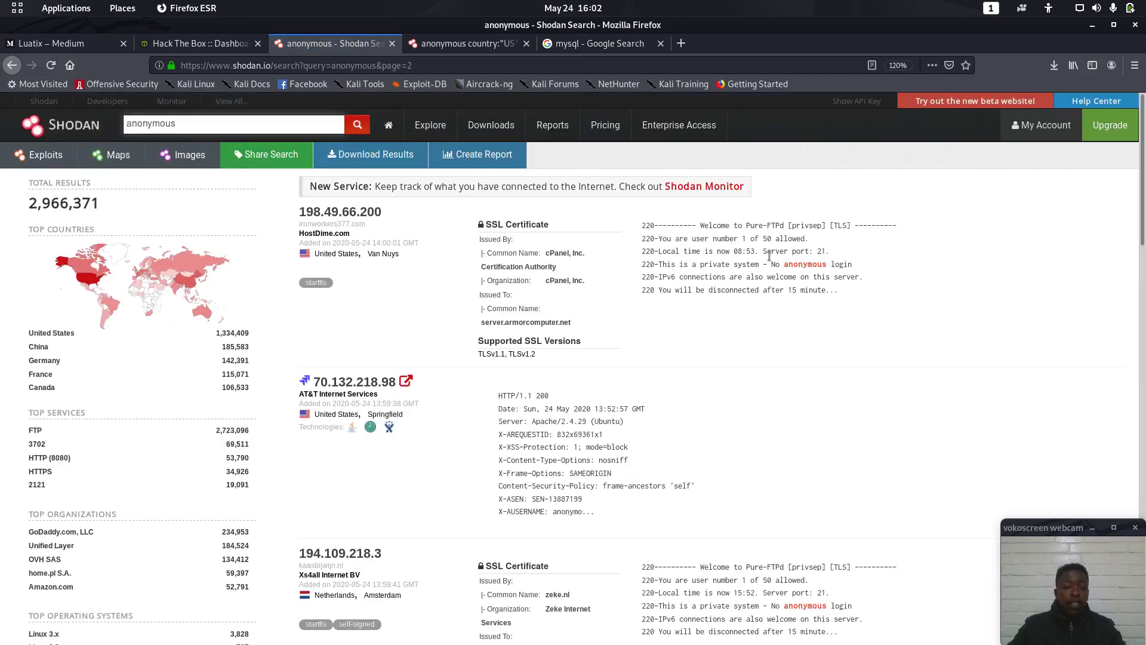
{"action": "scroll", "coordinate": [734, 364], "scroll_direction": "down", "scroll_amount": 2}
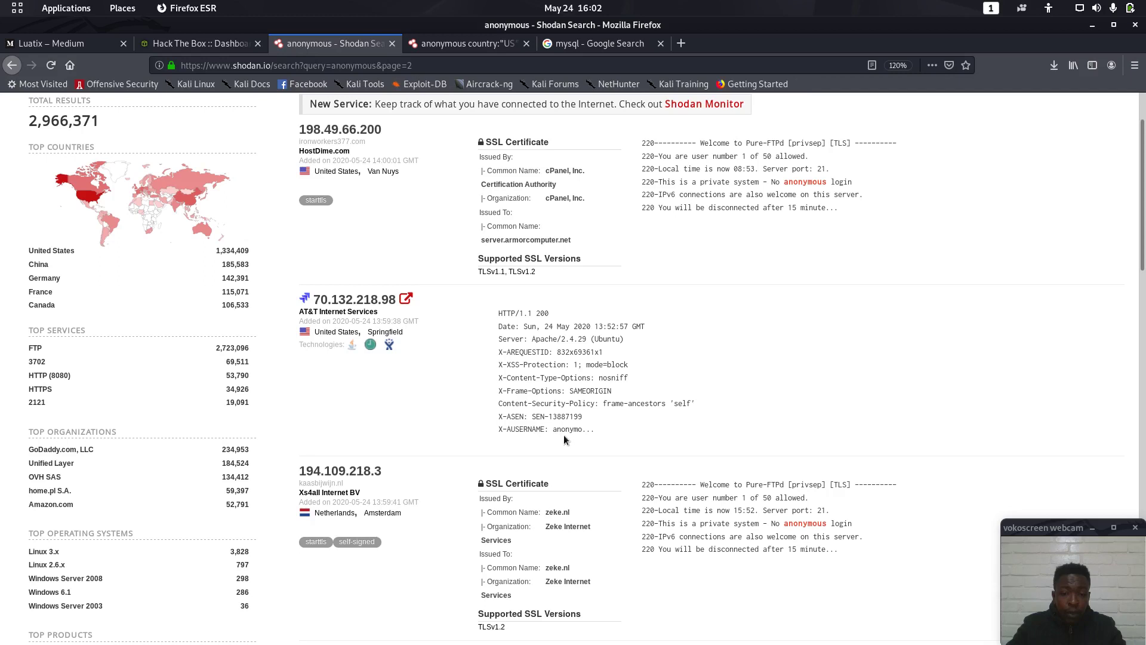
{"action": "left_click_drag", "start_coordinate": [553, 418], "coordinate": [584, 423]}
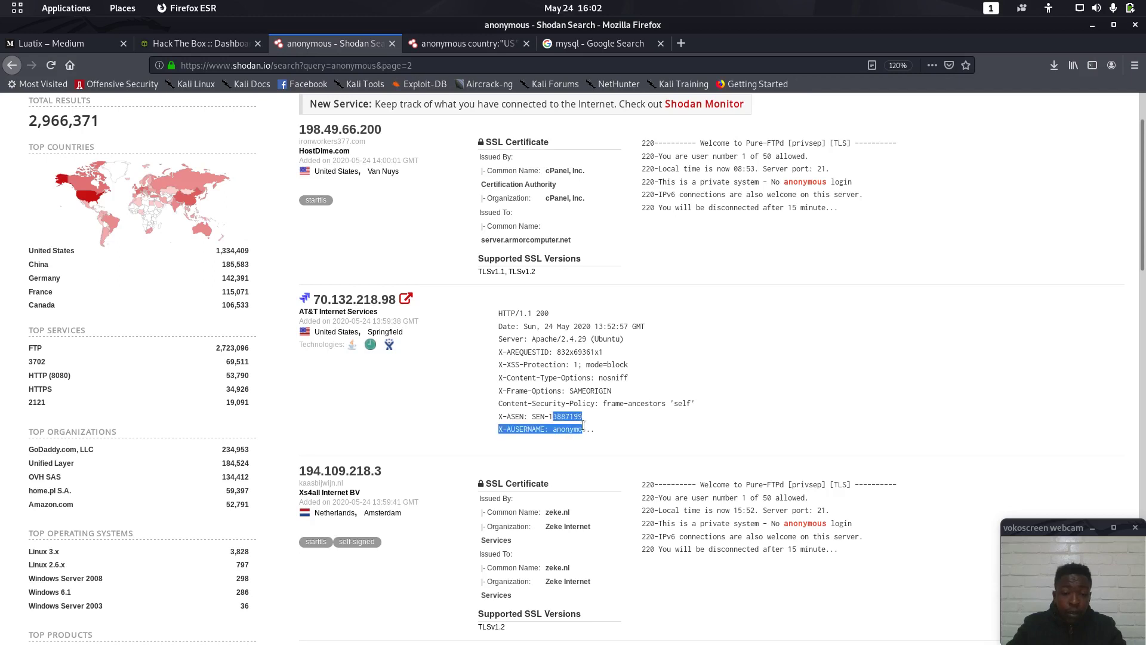
{"action": "left_click", "coordinate": [621, 421]}
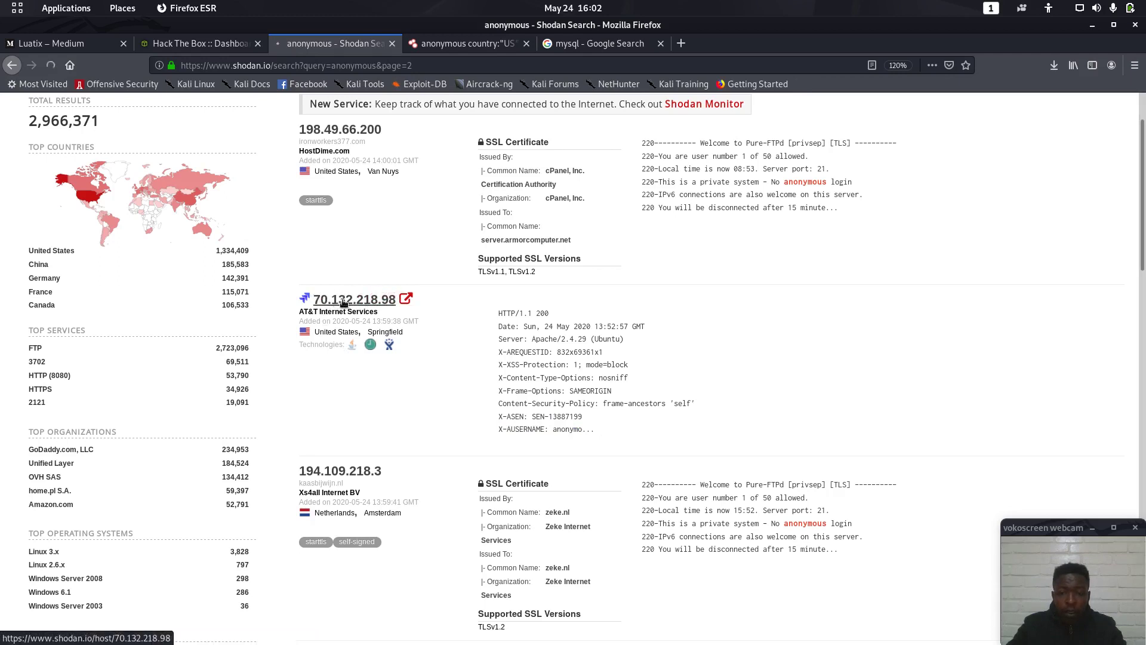
{"action": "left_click", "coordinate": [334, 301]}
{"action": "scroll", "coordinate": [464, 428], "scroll_direction": "down", "scroll_amount": 2}
{"action": "scroll", "coordinate": [464, 428], "scroll_direction": "down", "scroll_amount": 1}
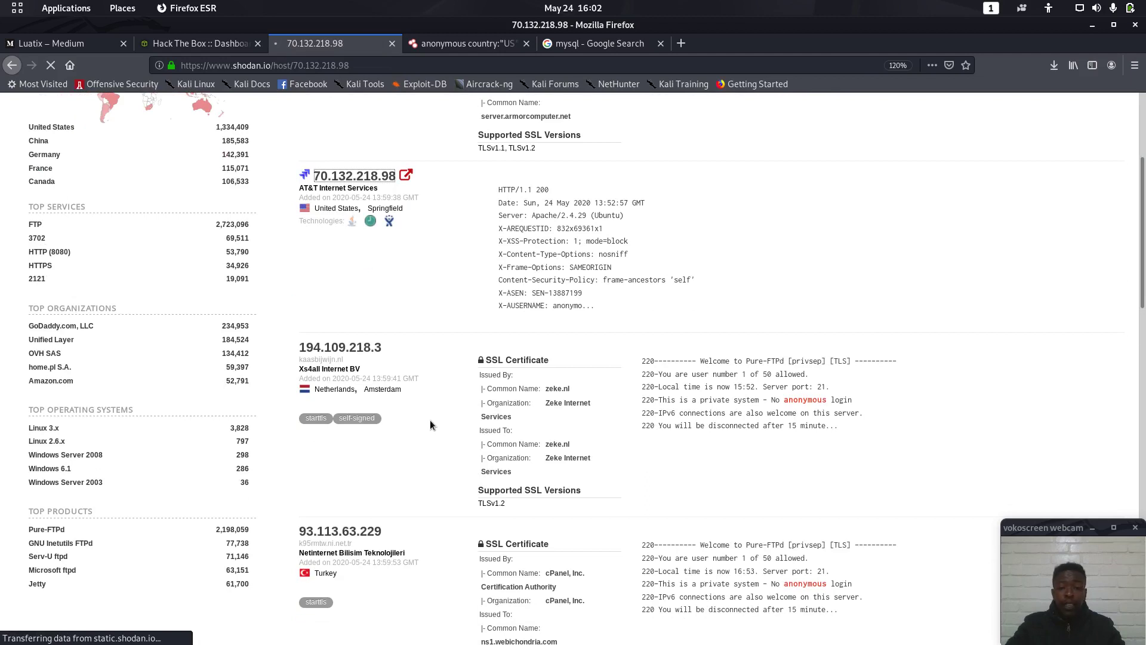
{"action": "scroll", "coordinate": [581, 441], "scroll_direction": "down", "scroll_amount": 3}
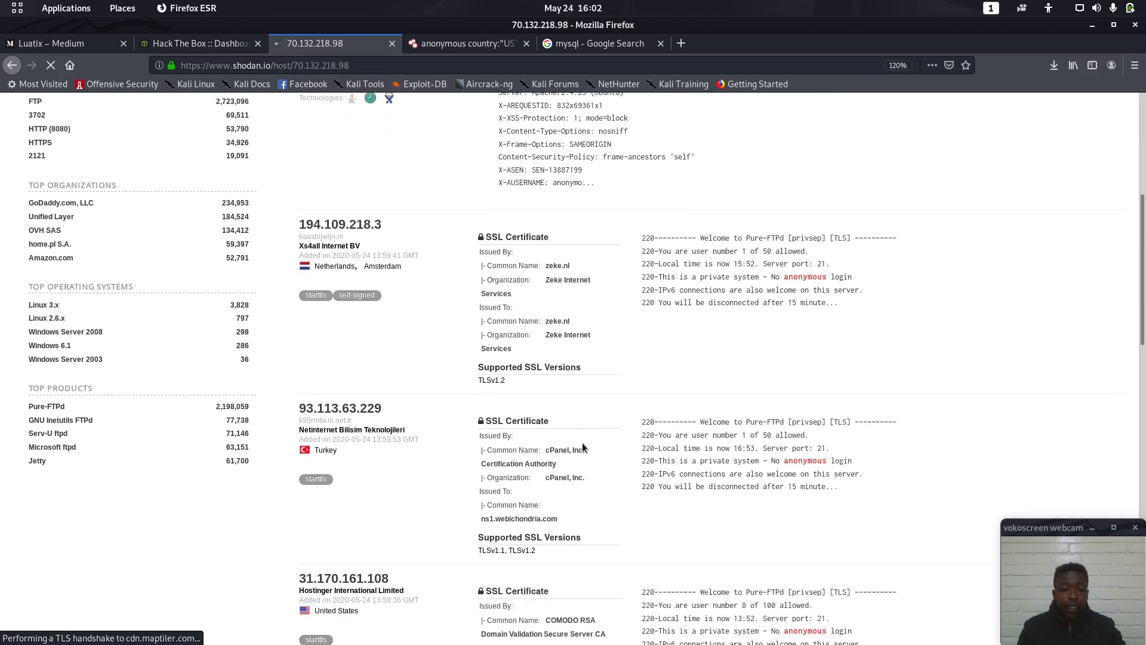
{"action": "scroll", "coordinate": [582, 445], "scroll_direction": "down", "scroll_amount": 8}
{"action": "scroll", "coordinate": [585, 451], "scroll_direction": "down", "scroll_amount": 5}
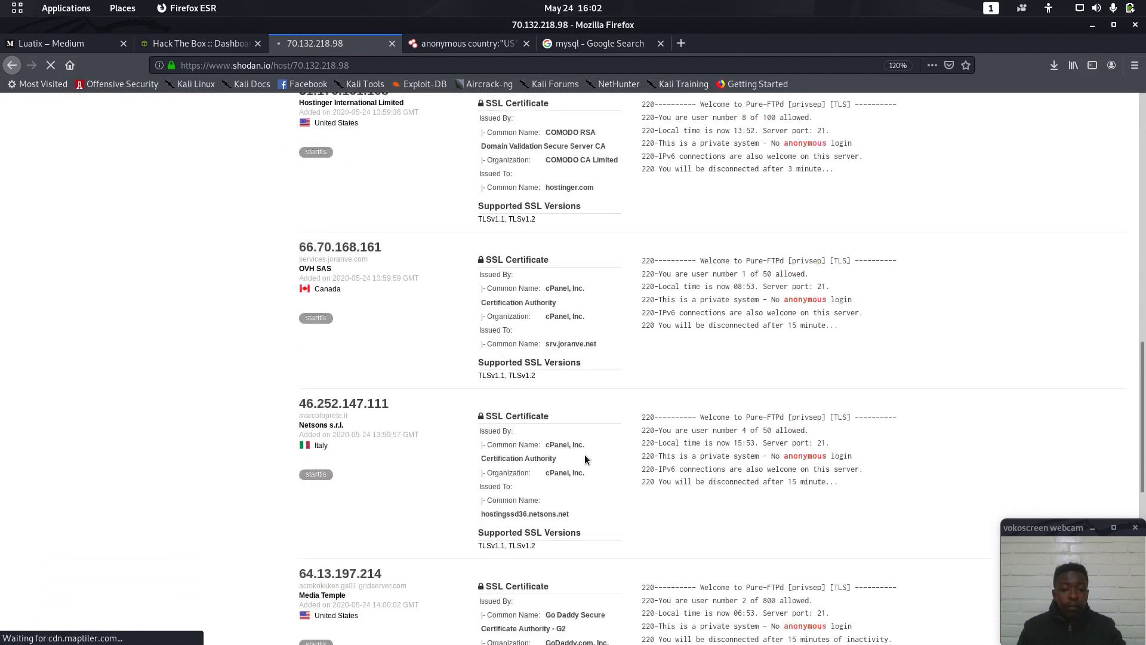
{"action": "scroll", "coordinate": [585, 458], "scroll_direction": "down", "scroll_amount": 2}
{"action": "scroll", "coordinate": [585, 460], "scroll_direction": "down", "scroll_amount": 3}
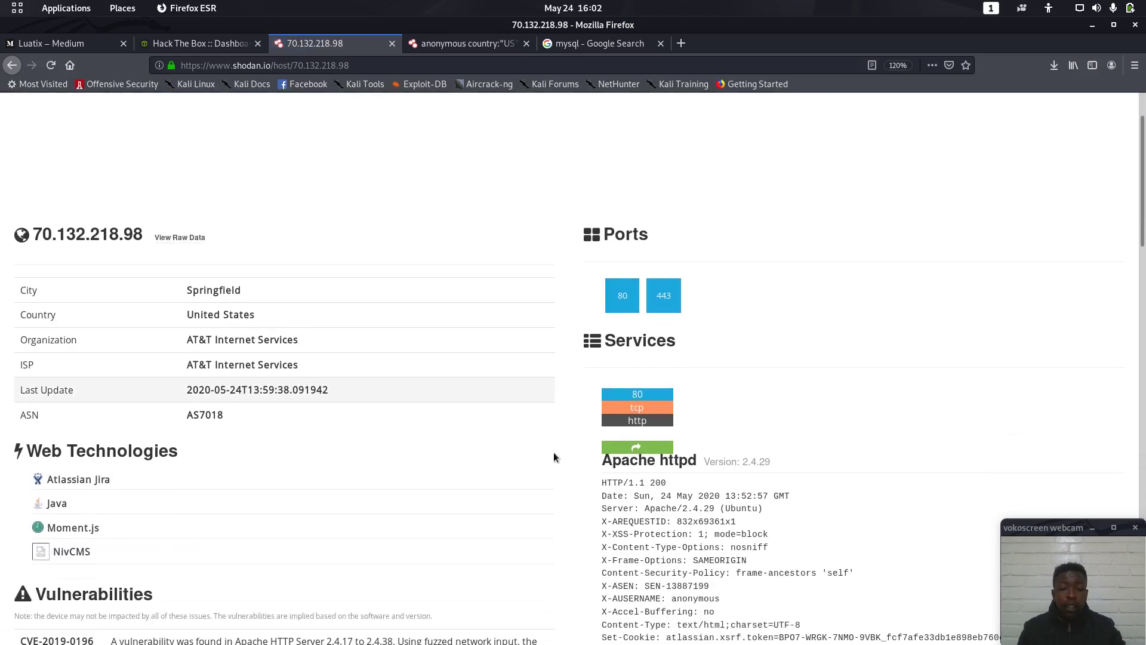
{"action": "scroll", "coordinate": [553, 453], "scroll_direction": "down", "scroll_amount": 1}
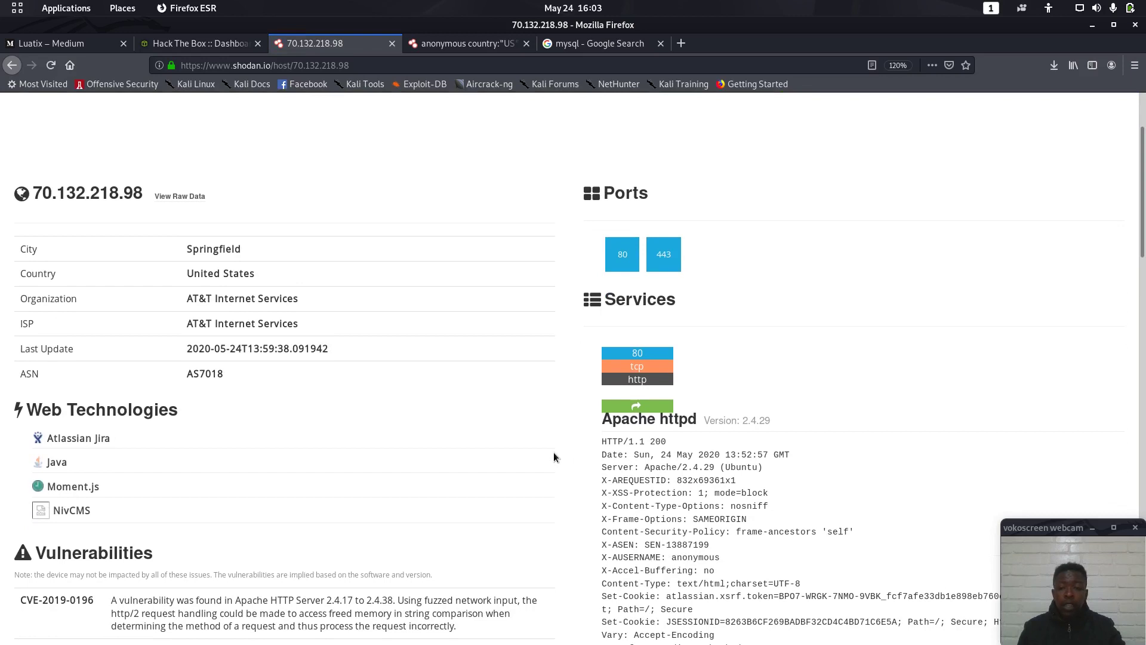
{"action": "scroll", "coordinate": [554, 452], "scroll_direction": "down", "scroll_amount": 3}
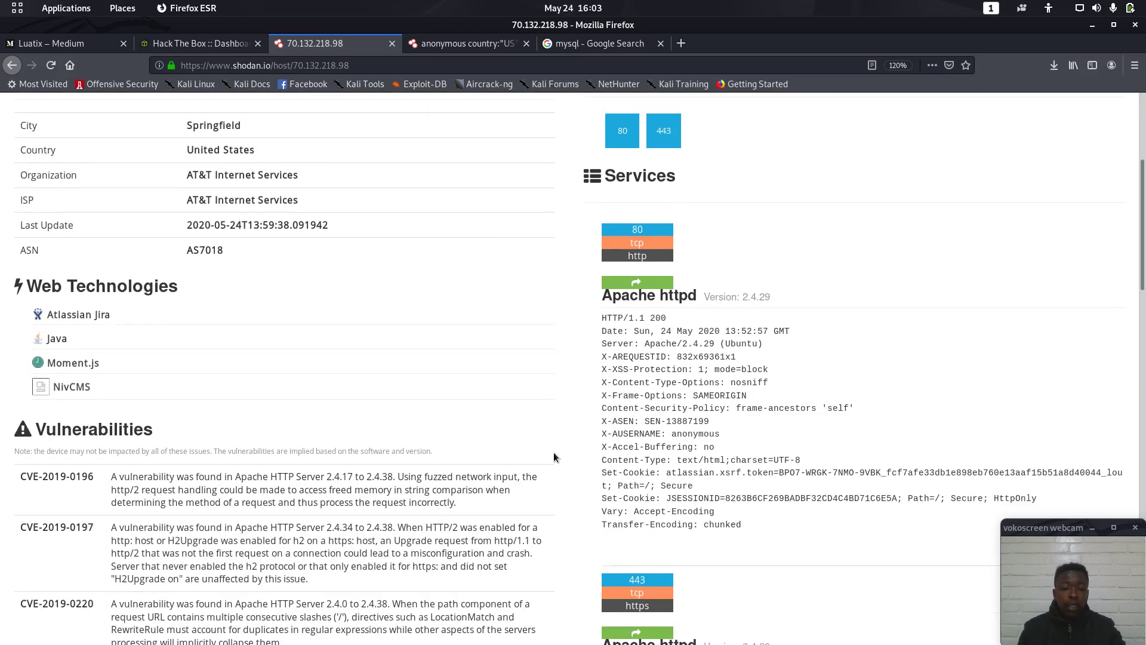
{"action": "scroll", "coordinate": [553, 452], "scroll_direction": "down", "scroll_amount": 2}
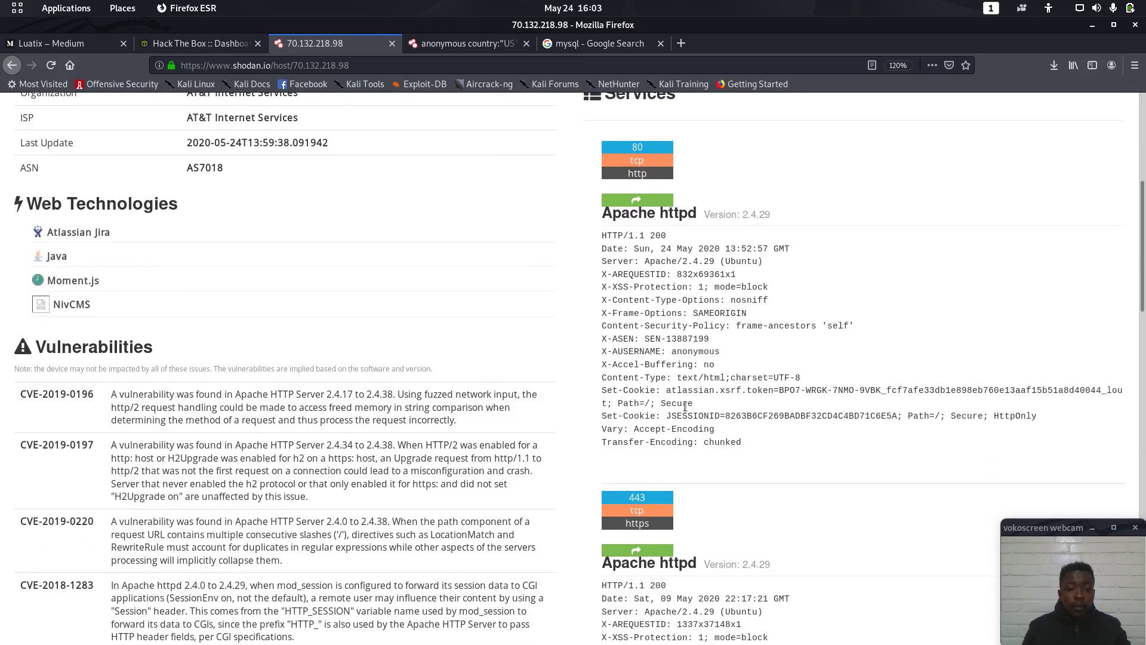
{"action": "scroll", "coordinate": [669, 409], "scroll_direction": "down", "scroll_amount": 5}
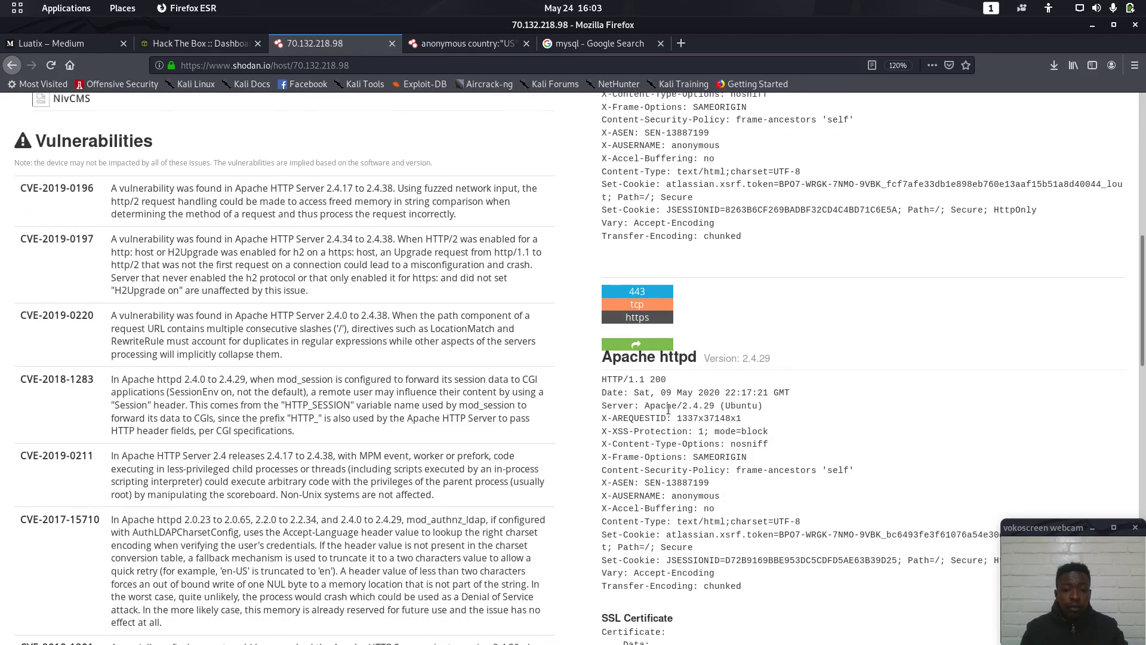
{"action": "scroll", "coordinate": [669, 409], "scroll_direction": "down", "scroll_amount": 20}
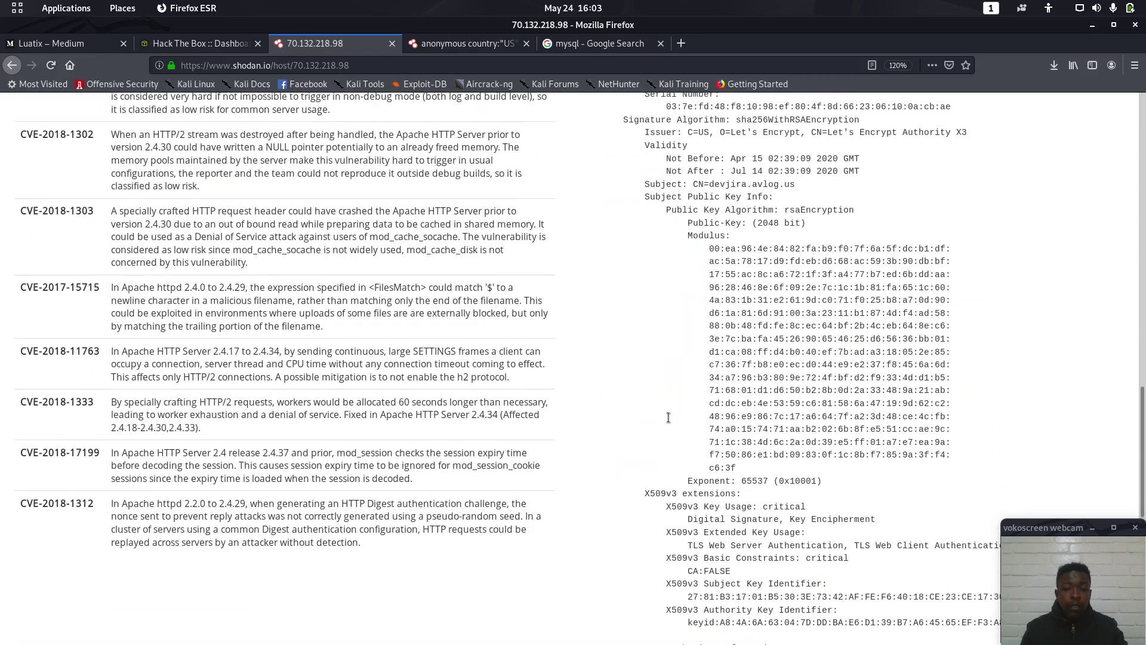
{"action": "scroll", "coordinate": [647, 445], "scroll_direction": "down", "scroll_amount": 5}
{"action": "scroll", "coordinate": [663, 430], "scroll_direction": "up", "scroll_amount": 15}
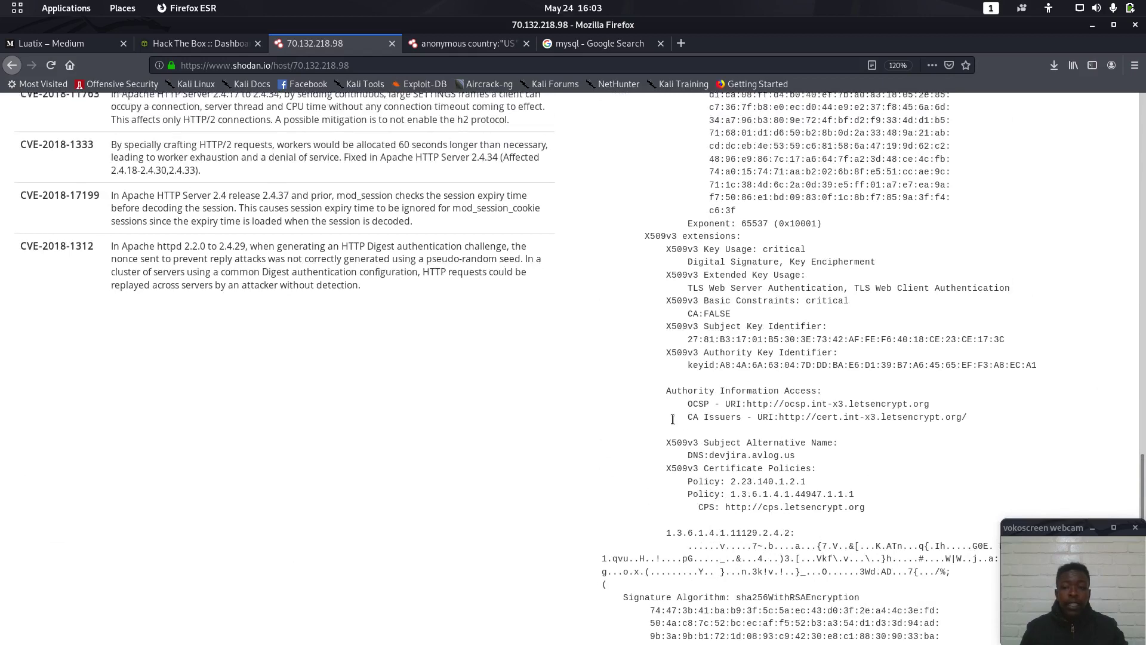
{"action": "scroll", "coordinate": [673, 420], "scroll_direction": "up", "scroll_amount": 15}
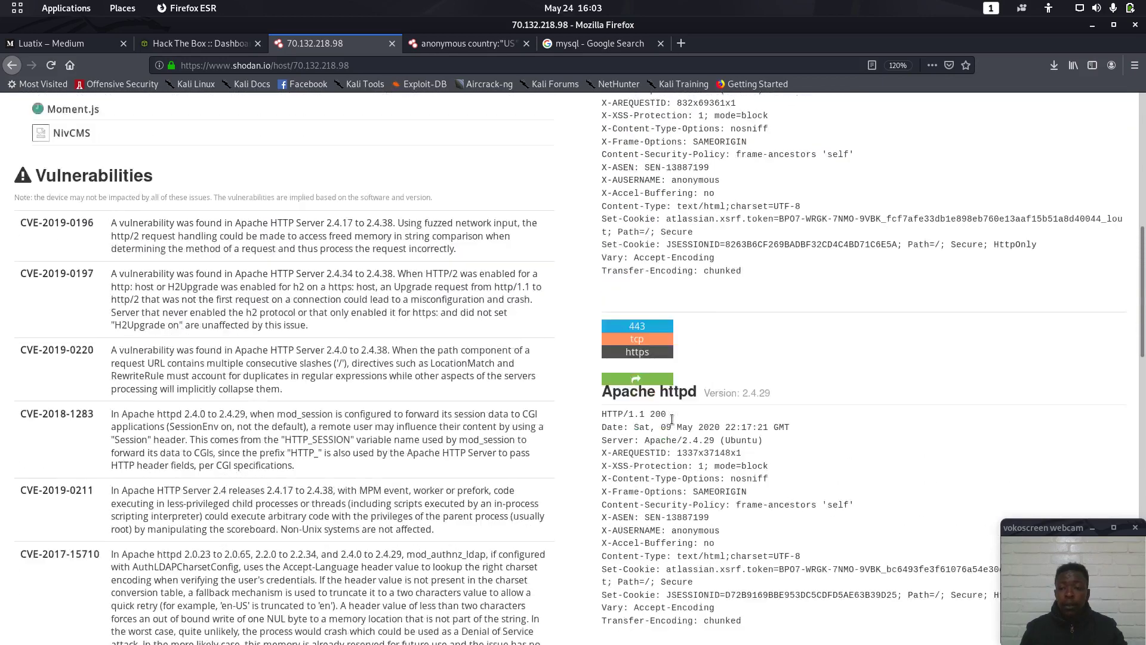
{"action": "scroll", "coordinate": [672, 423], "scroll_direction": "up", "scroll_amount": 9}
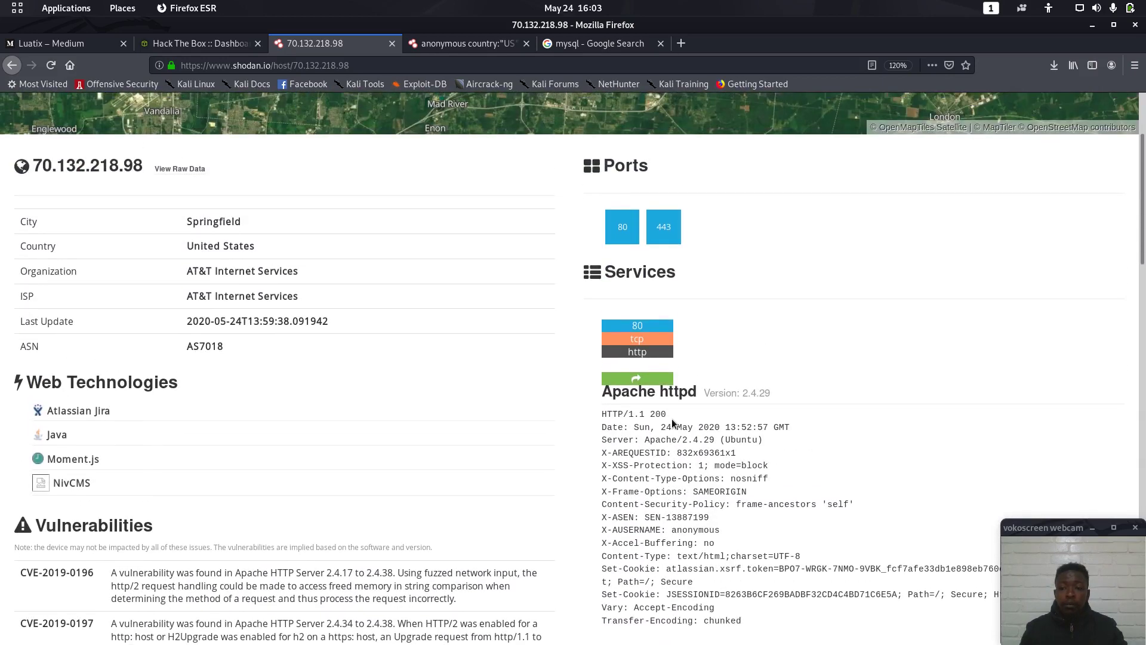
{"action": "scroll", "coordinate": [672, 423], "scroll_direction": "up", "scroll_amount": 2}
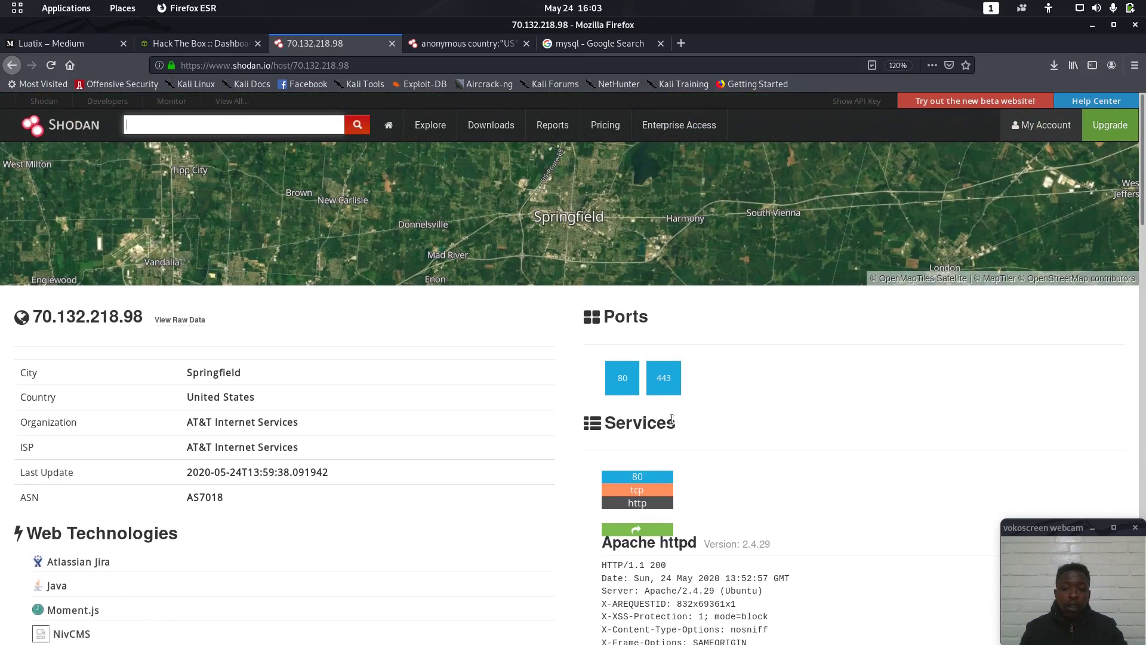
{"action": "scroll", "coordinate": [629, 401], "scroll_direction": "down", "scroll_amount": 7}
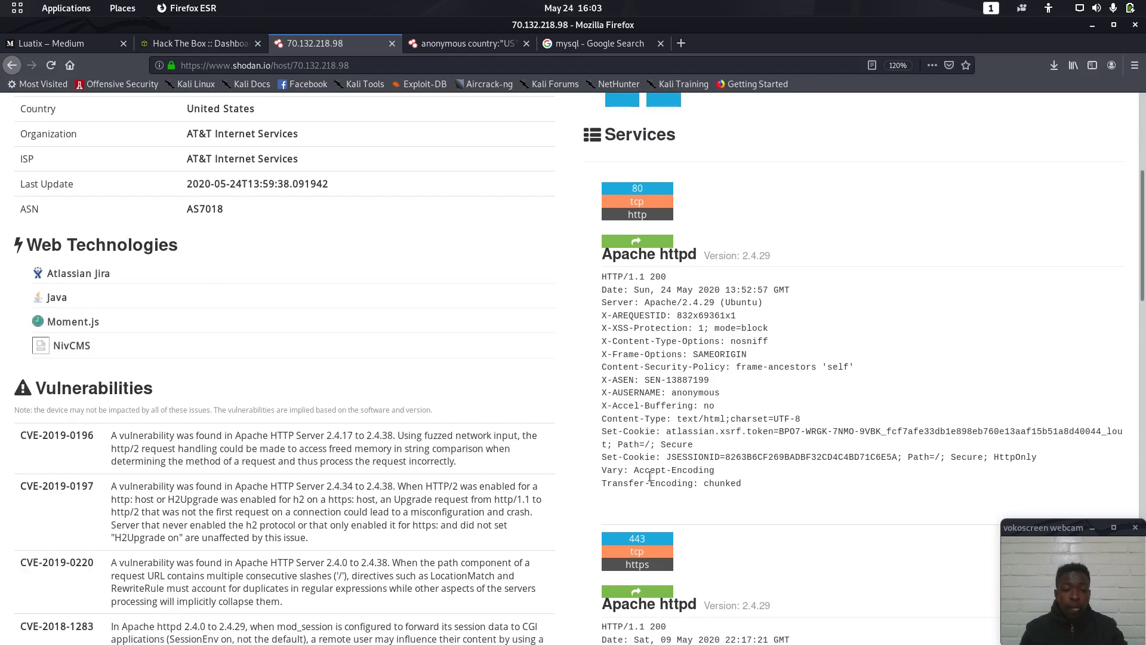
{"action": "scroll", "coordinate": [589, 382], "scroll_direction": "down", "scroll_amount": 5}
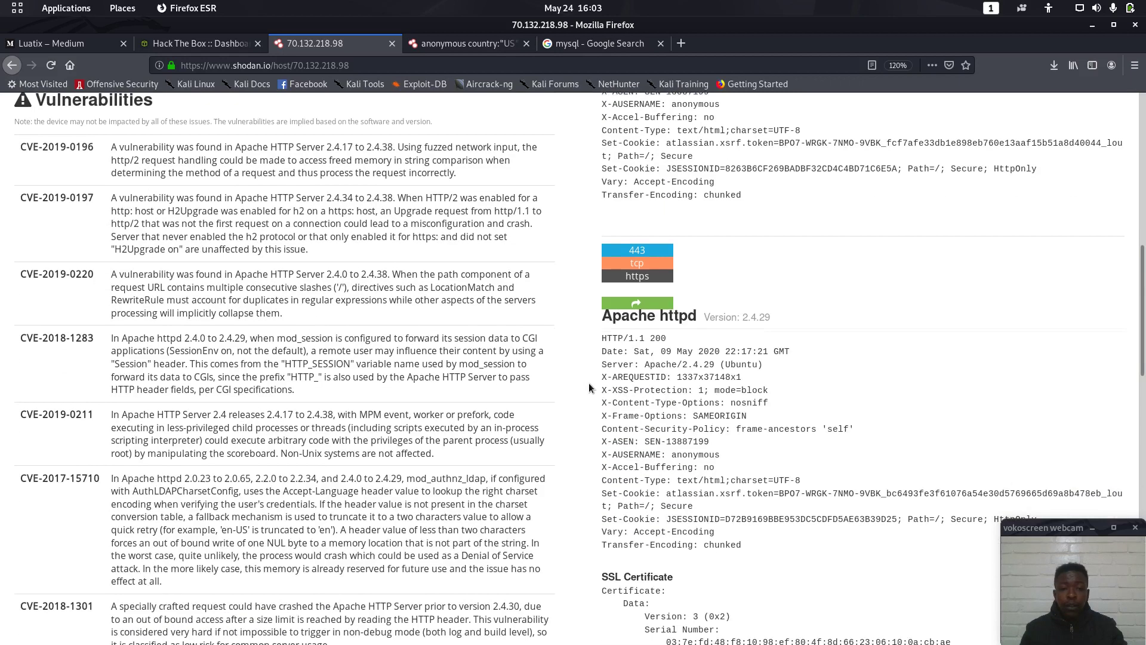
{"action": "scroll", "coordinate": [592, 406], "scroll_direction": "down", "scroll_amount": 5}
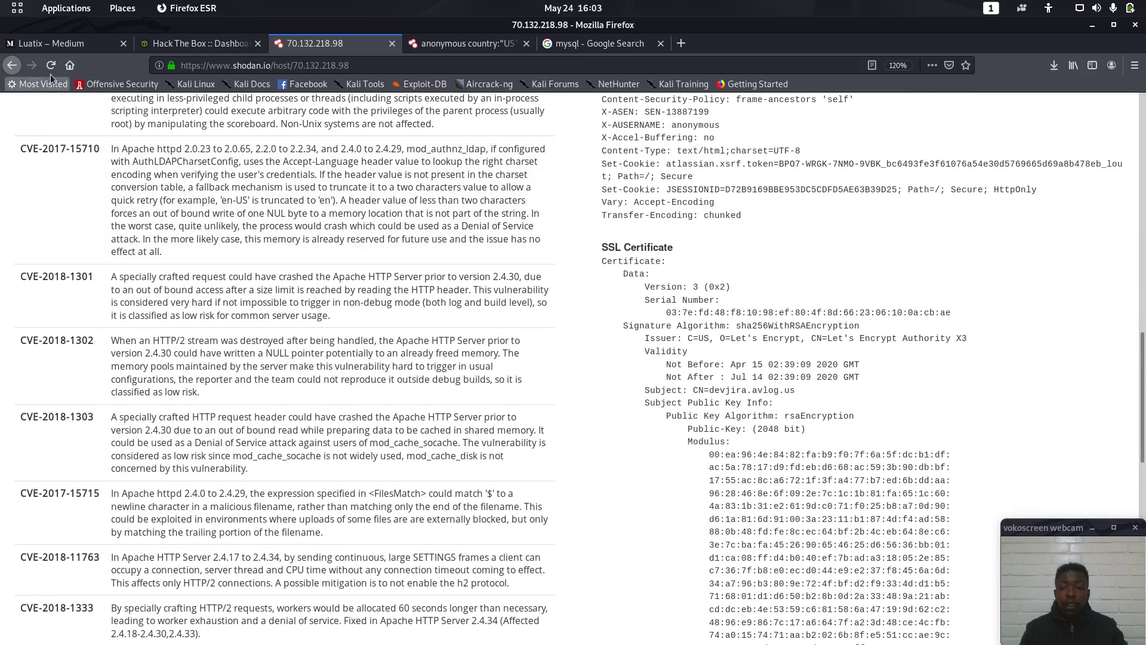
Step: Return to page 2 of the 'anonymous' results and scroll through the listed hosts
{"action": "left_click", "coordinate": [12, 64]}
{"action": "scroll", "coordinate": [437, 257], "scroll_direction": "down", "scroll_amount": 8}
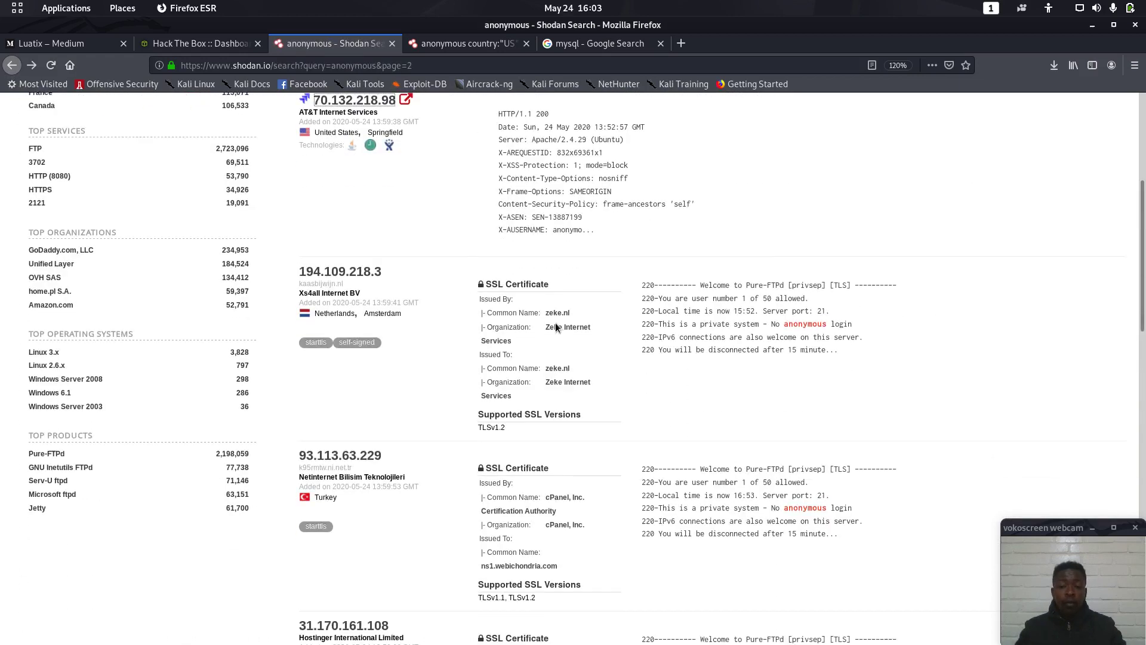
{"action": "scroll", "coordinate": [573, 352], "scroll_direction": "down", "scroll_amount": 3}
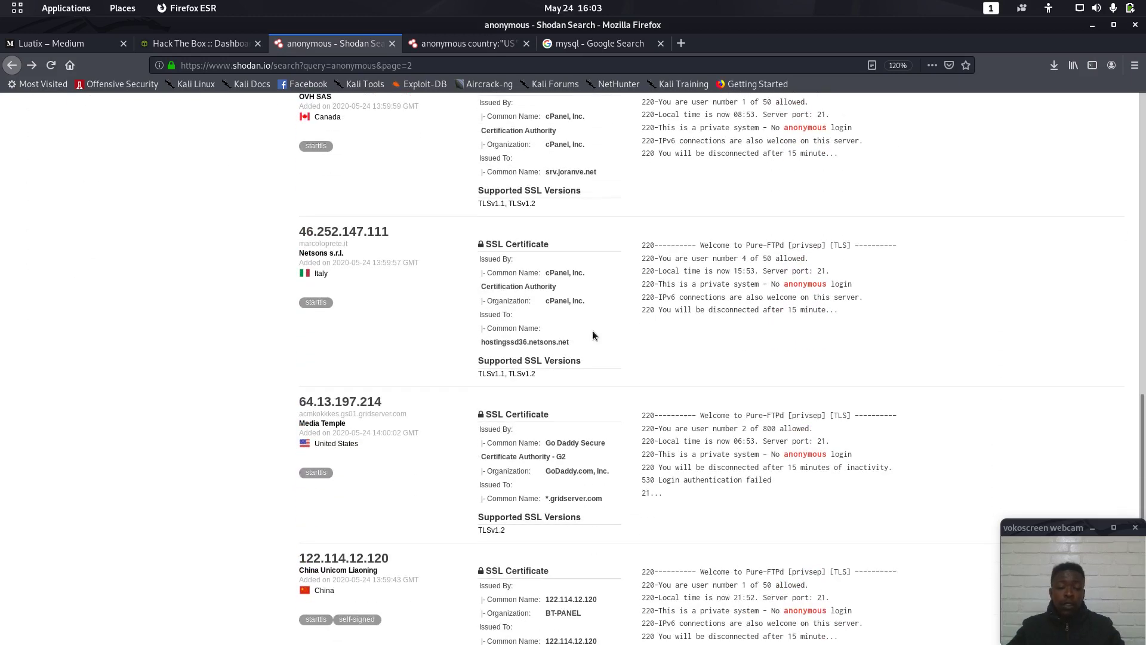
{"action": "left_click", "coordinate": [1144, 333]}
{"action": "left_click_drag", "start_coordinate": [1143, 333], "coordinate": [1141, 138]}
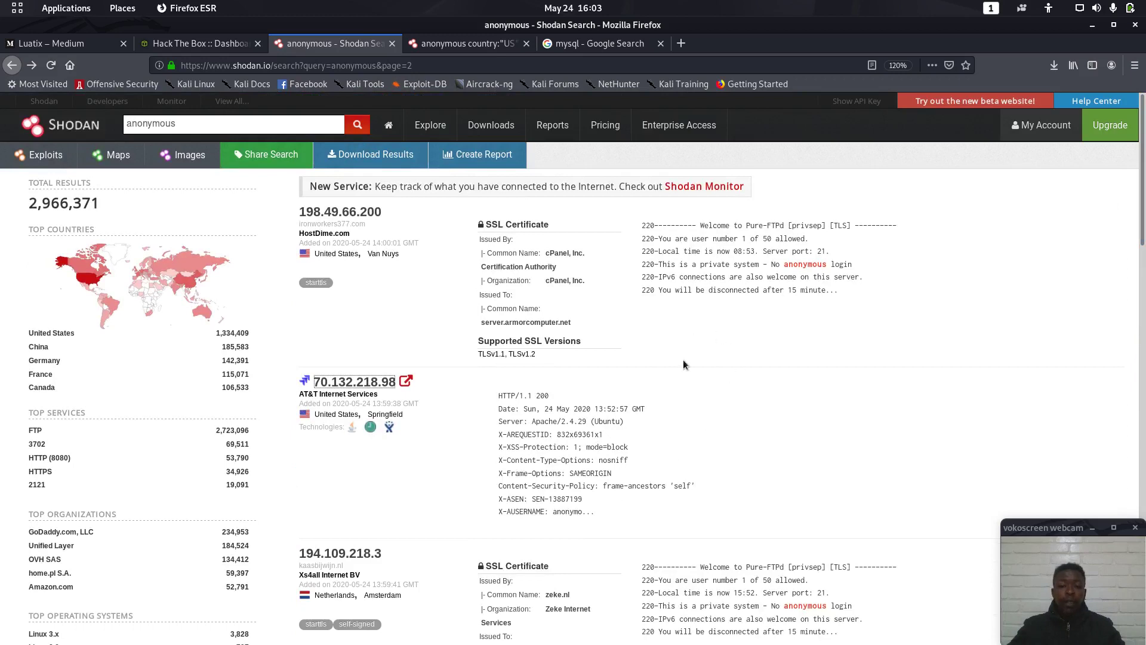
{"action": "scroll", "coordinate": [627, 414], "scroll_direction": "down", "scroll_amount": 5}
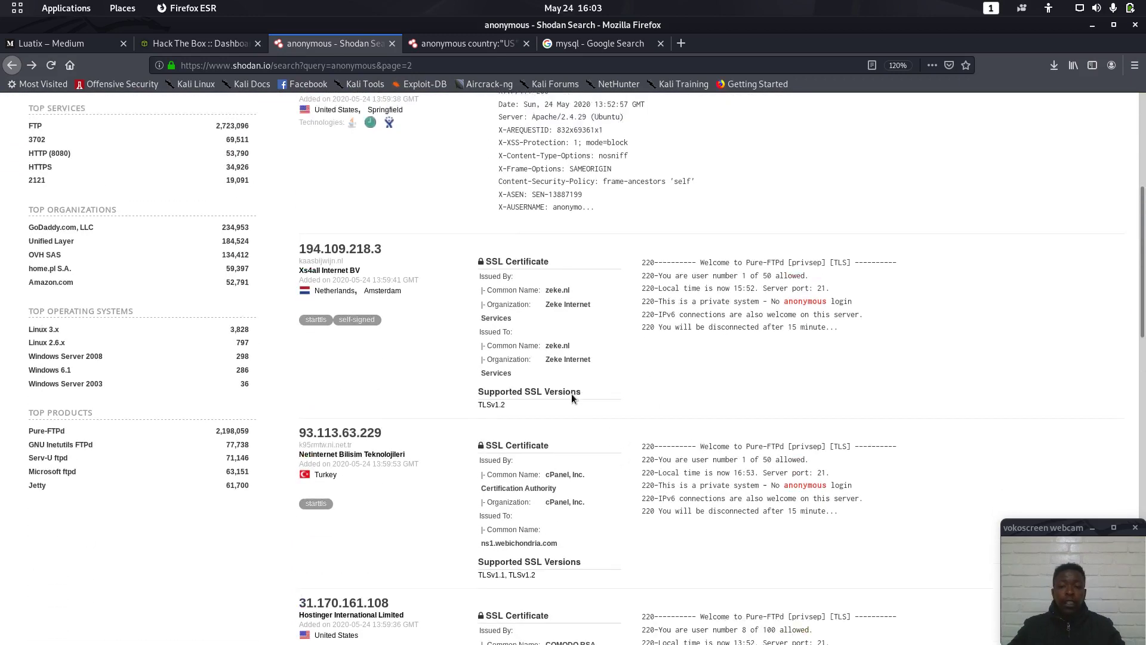
{"action": "scroll", "coordinate": [572, 393], "scroll_direction": "up", "scroll_amount": 2}
Step: Open the 70.132.218.98 host page and highlight the CVE-2019-0220 Apache 2.4.38 description
{"action": "left_click", "coordinate": [355, 220]}
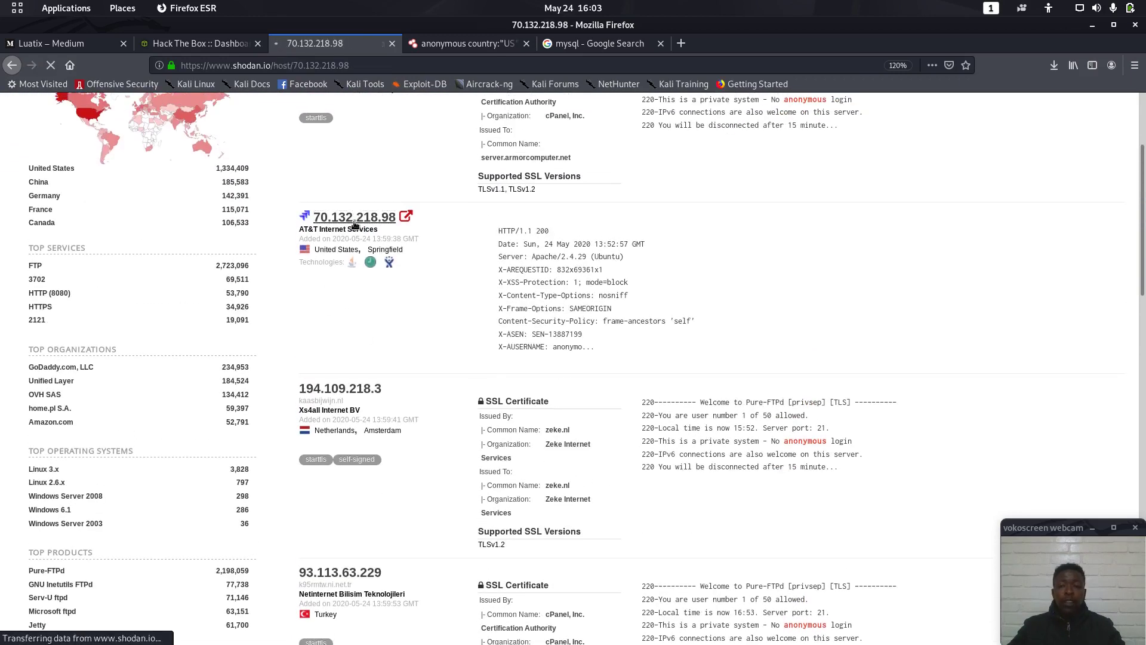
{"action": "scroll", "coordinate": [382, 395], "scroll_direction": "down", "scroll_amount": 8}
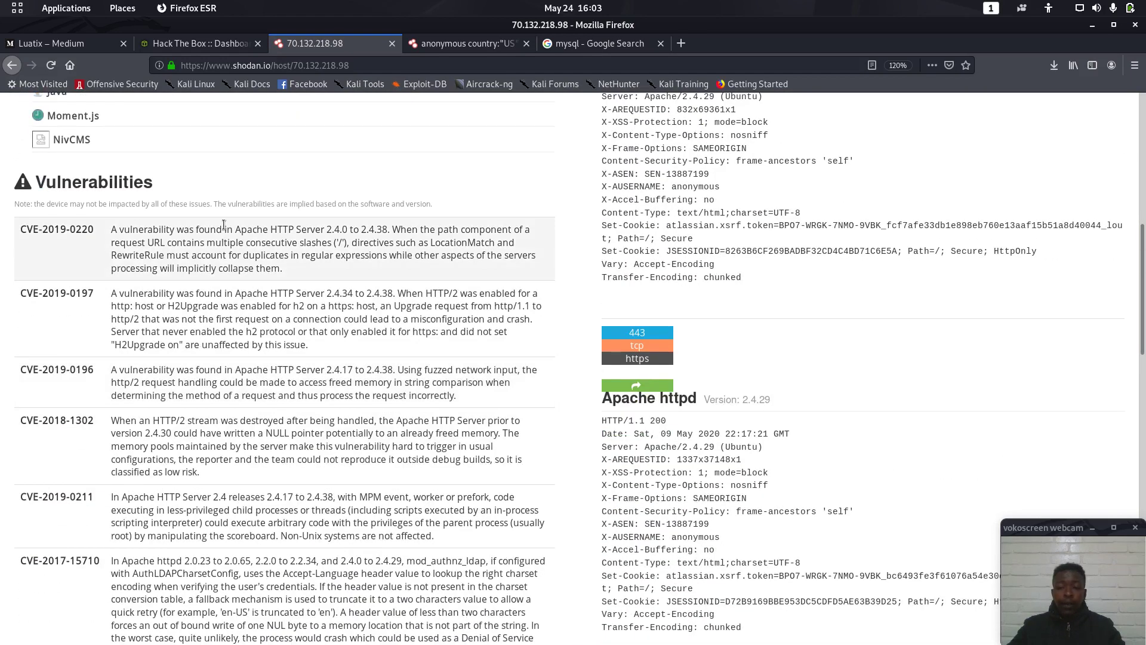
{"action": "left_click_drag", "start_coordinate": [282, 231], "coordinate": [388, 230]}
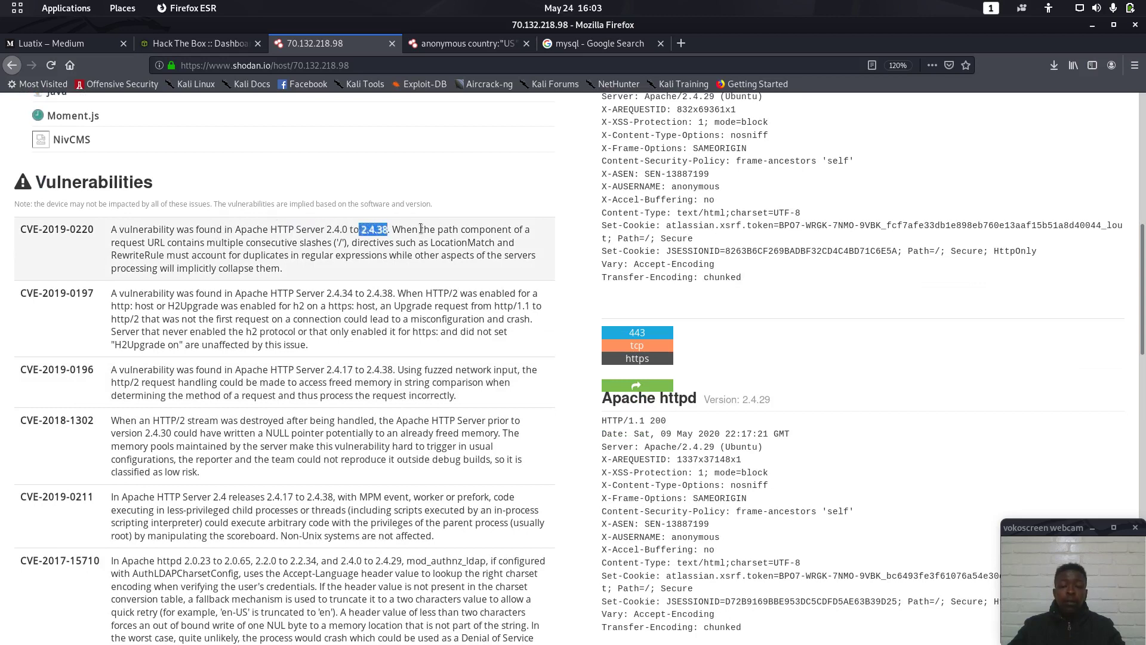
{"action": "left_click_drag", "start_coordinate": [166, 229], "coordinate": [249, 267]}
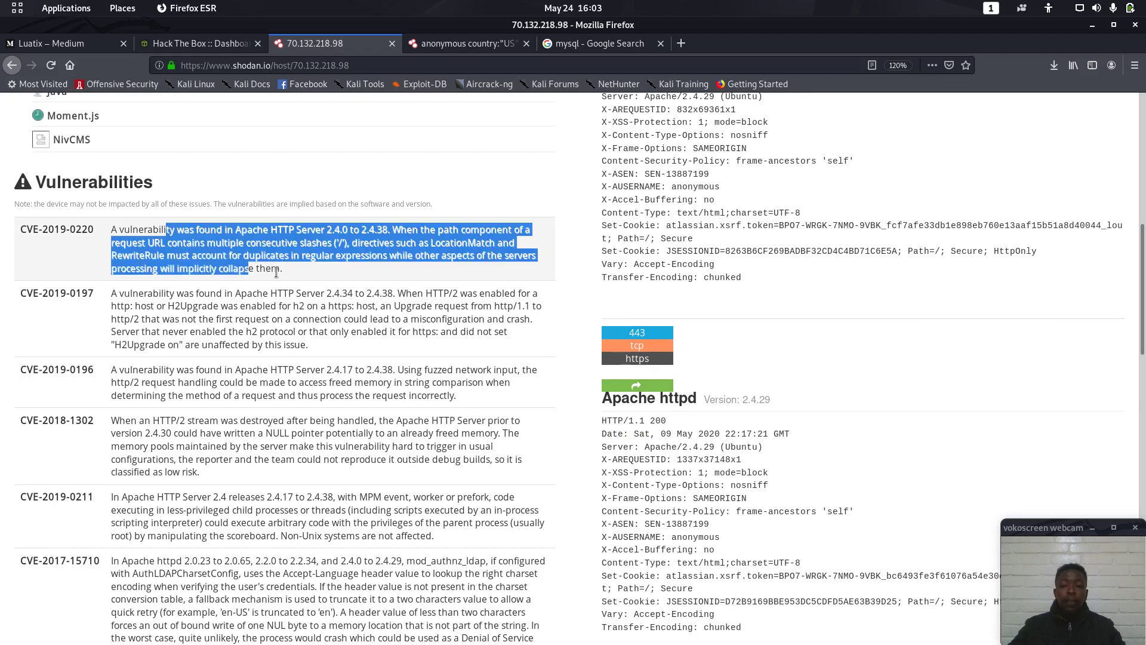
{"action": "left_click", "coordinate": [276, 271]}
Step: Scroll through the host's vulnerabilities list and return to the top of the page
{"action": "scroll", "coordinate": [242, 394], "scroll_direction": "down", "scroll_amount": 10}
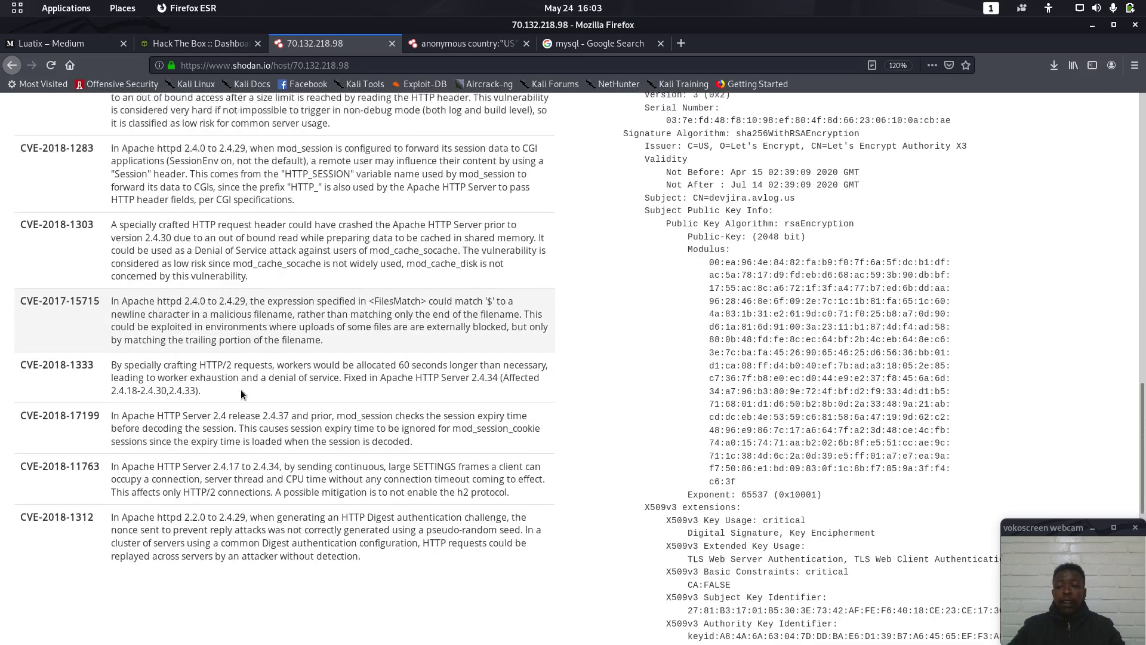
{"action": "scroll", "coordinate": [241, 394], "scroll_direction": "down", "scroll_amount": 10}
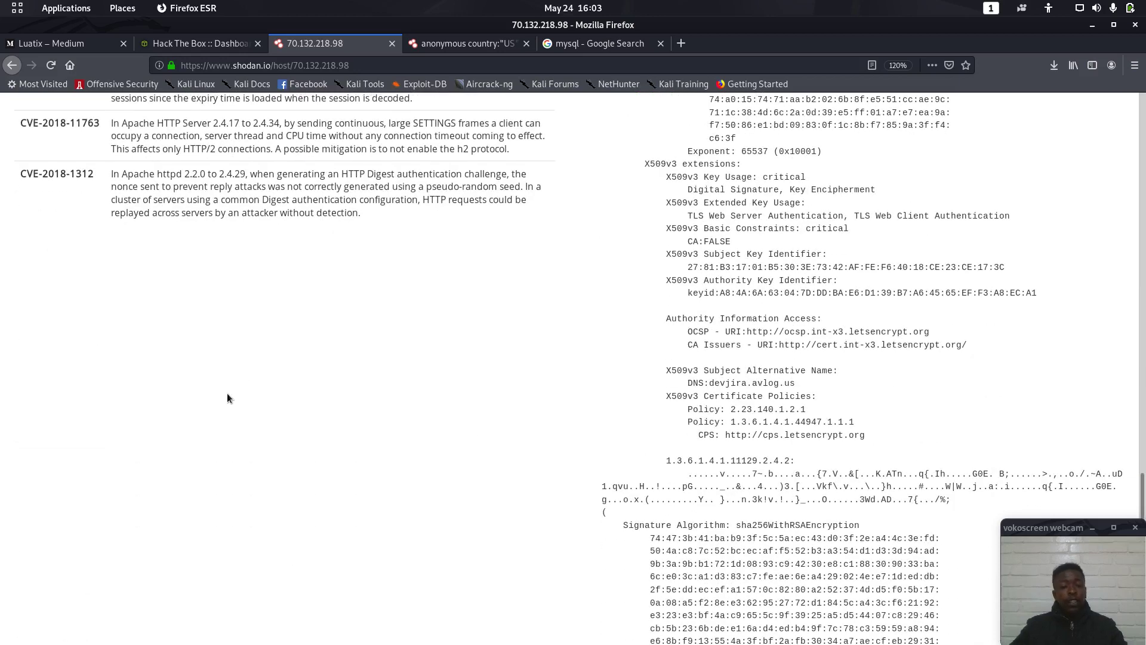
{"action": "scroll", "coordinate": [682, 322], "scroll_direction": "up", "scroll_amount": 15}
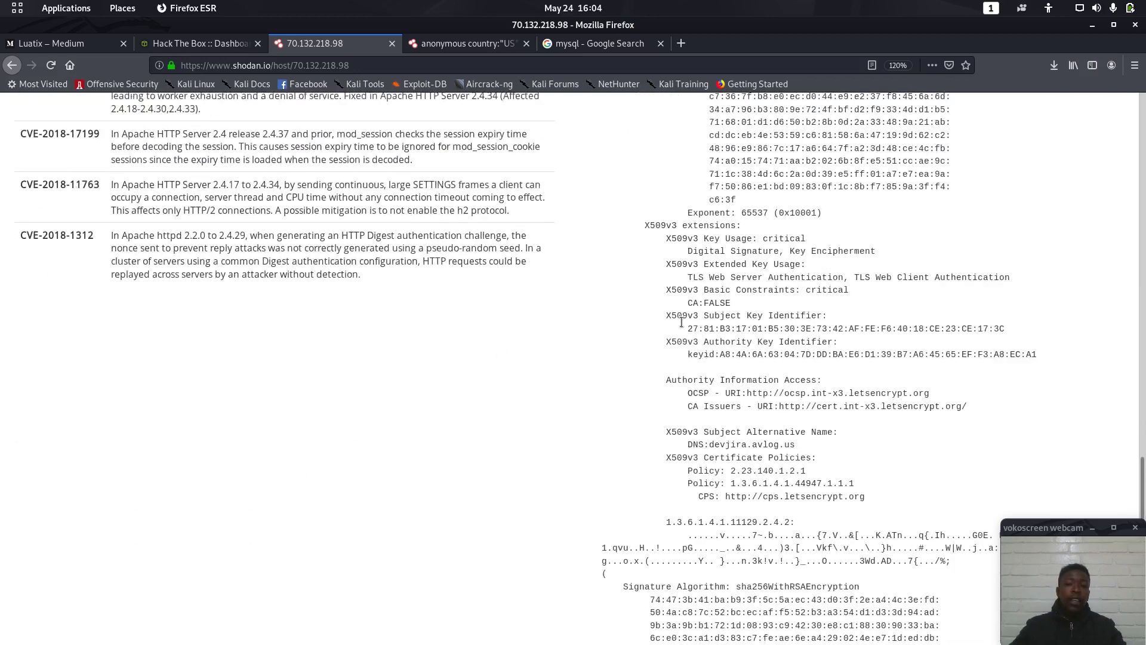
{"action": "scroll", "coordinate": [682, 323], "scroll_direction": "up", "scroll_amount": 15}
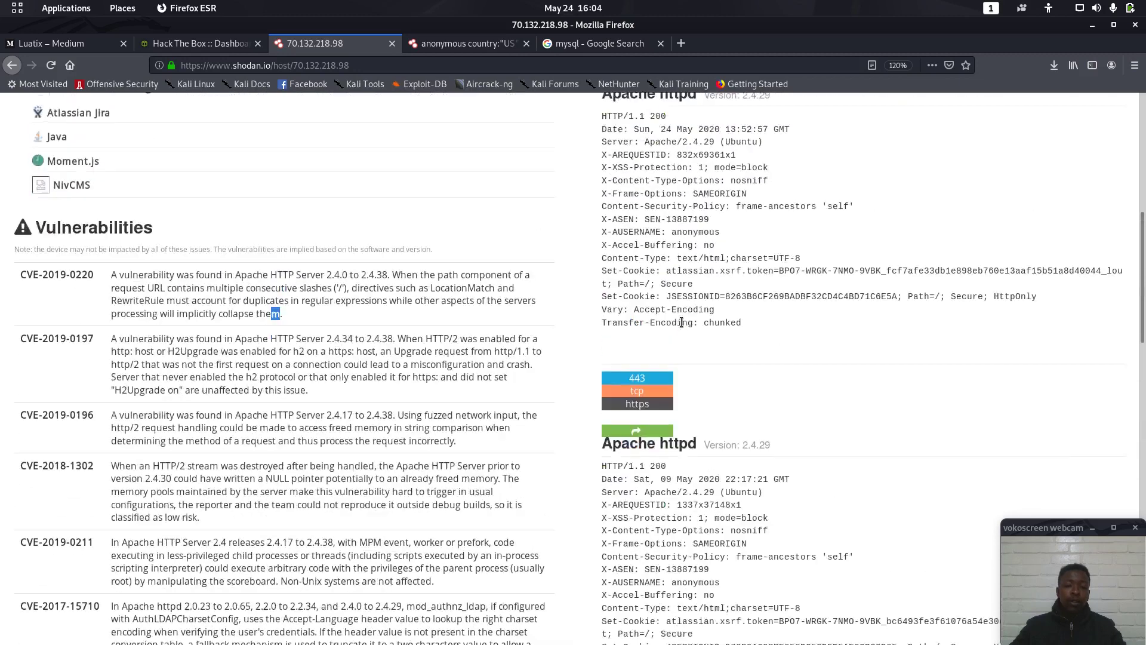
{"action": "scroll", "coordinate": [678, 326], "scroll_direction": "up", "scroll_amount": 1}
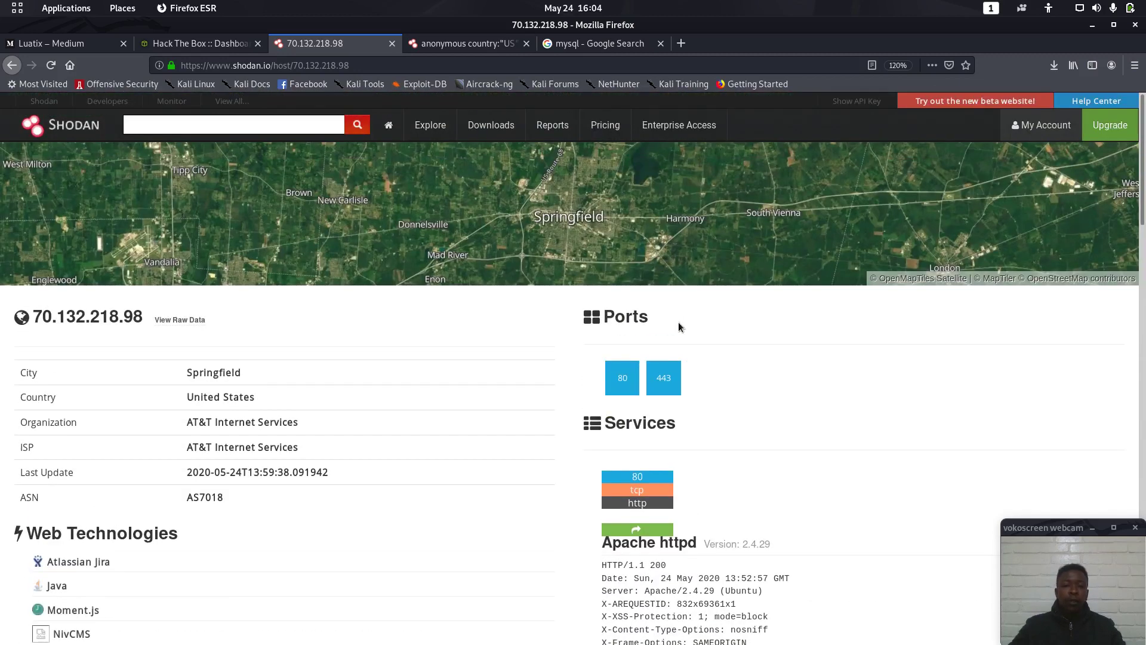